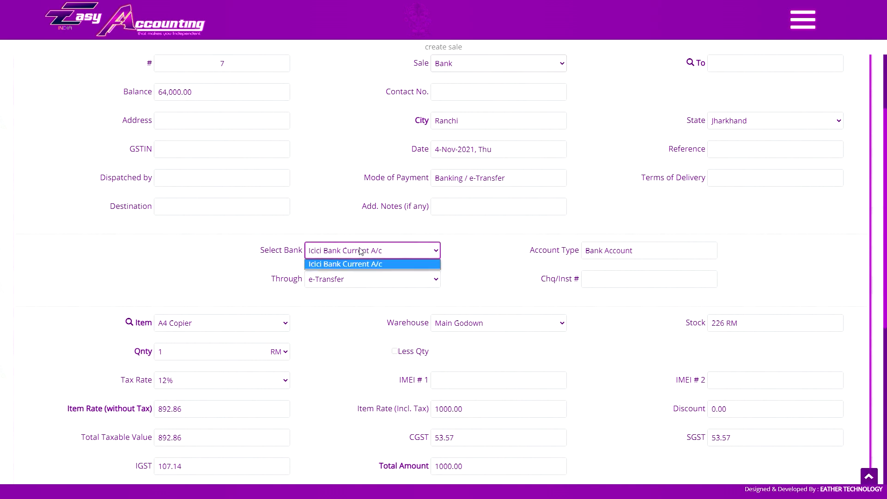
Step: Change the invoice's sale type to Cash and go through the To, Contact No. and GSTIN fields
click(340, 250)
scroll(480, 189, up, 3)
click(480, 202)
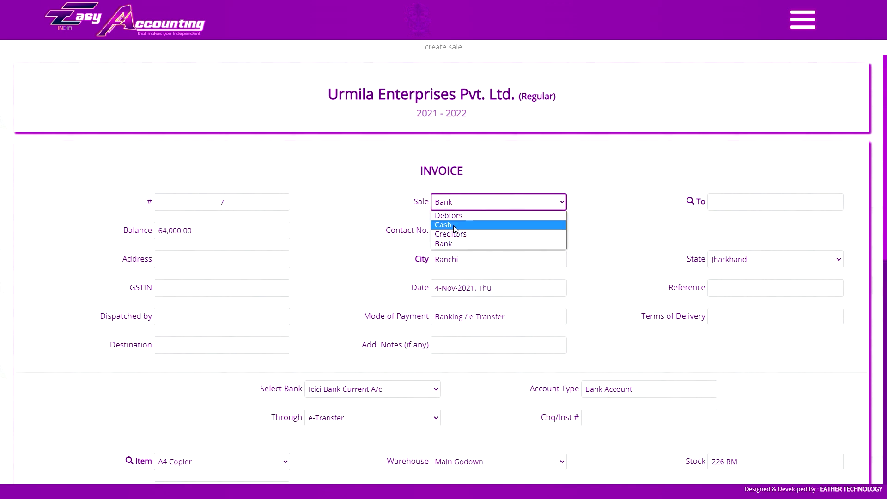
click(481, 212)
click(717, 202)
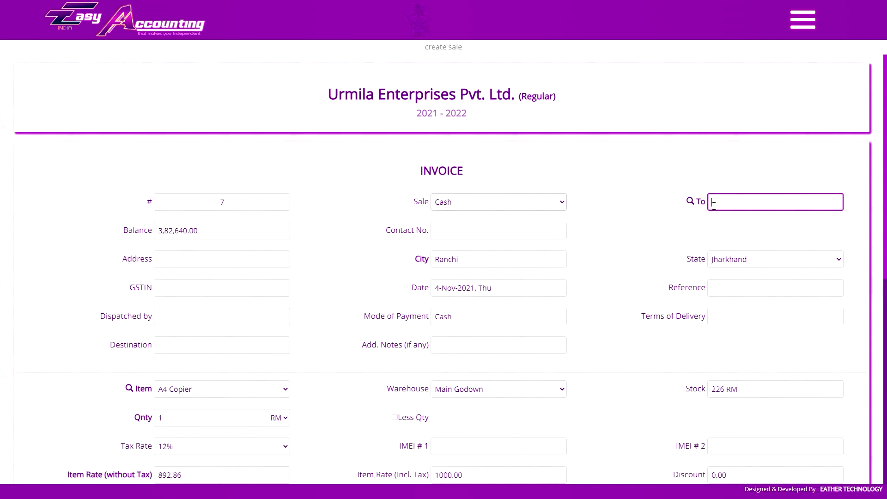
click(497, 231)
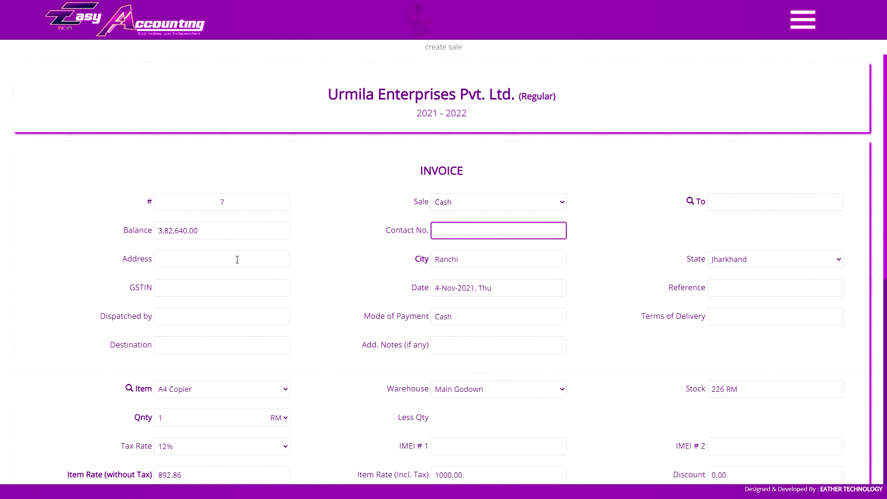
click(151, 294)
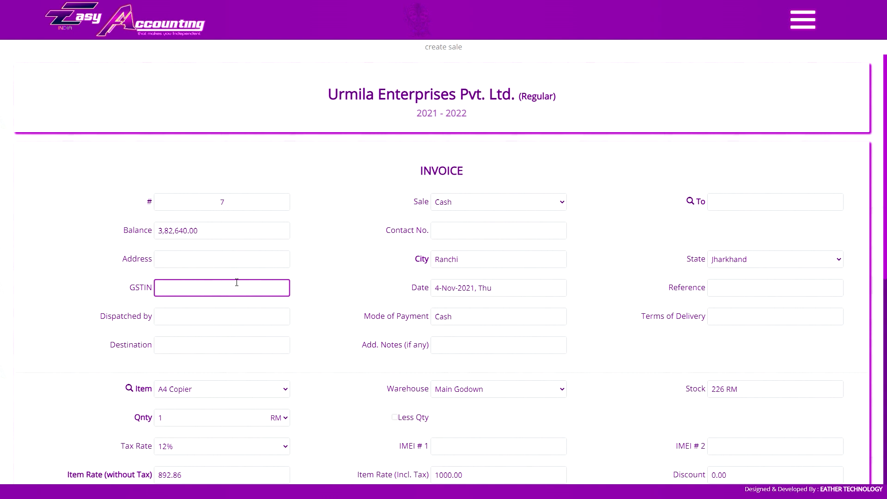
Step: Change the sale type to Bank and review the bank account, transfer method and cheque/instrument number fields
click(462, 201)
click(452, 246)
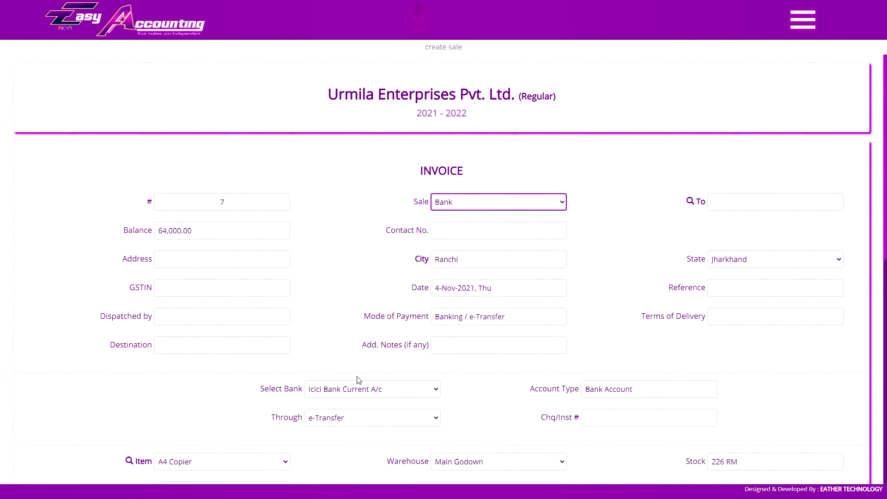
click(360, 390)
click(364, 395)
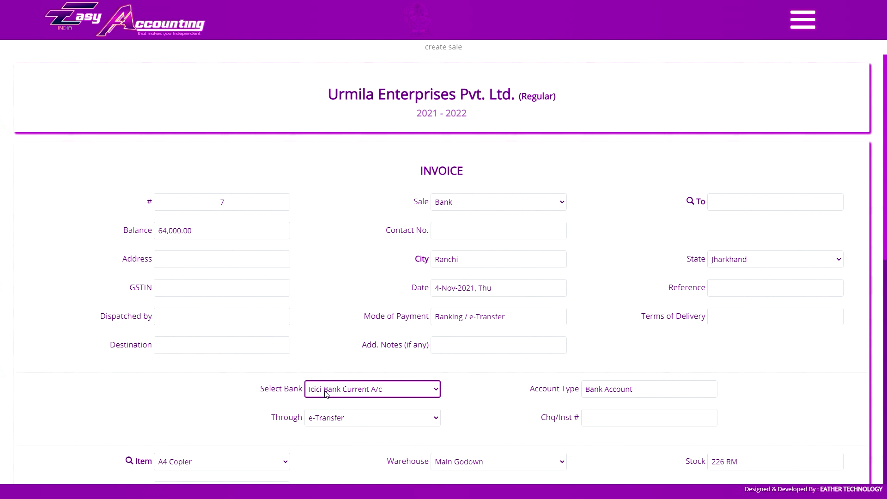
click(330, 418)
click(348, 417)
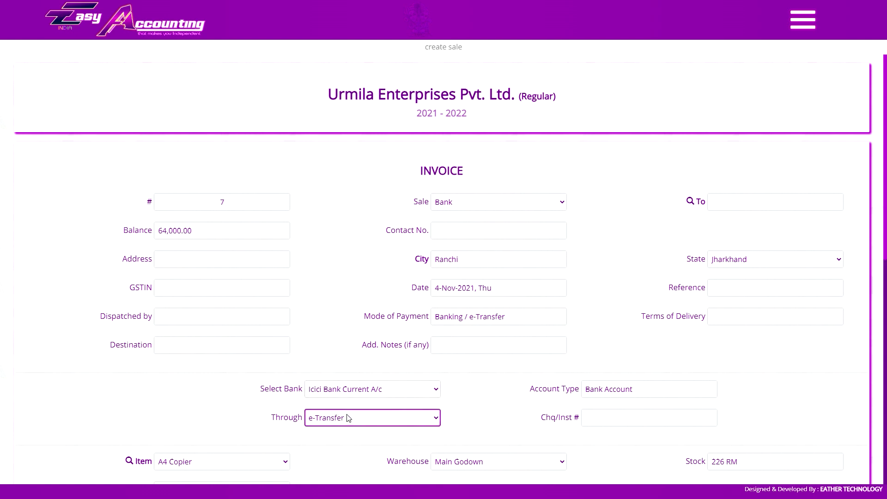
click(602, 417)
Step: Switch the sale type to Debtors and choose Delhi as the site location for Natraj Industries
click(528, 201)
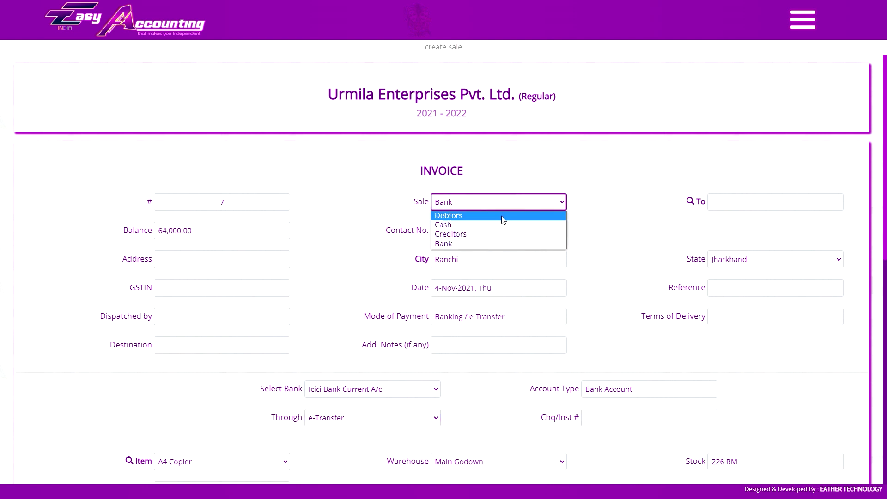
click(548, 216)
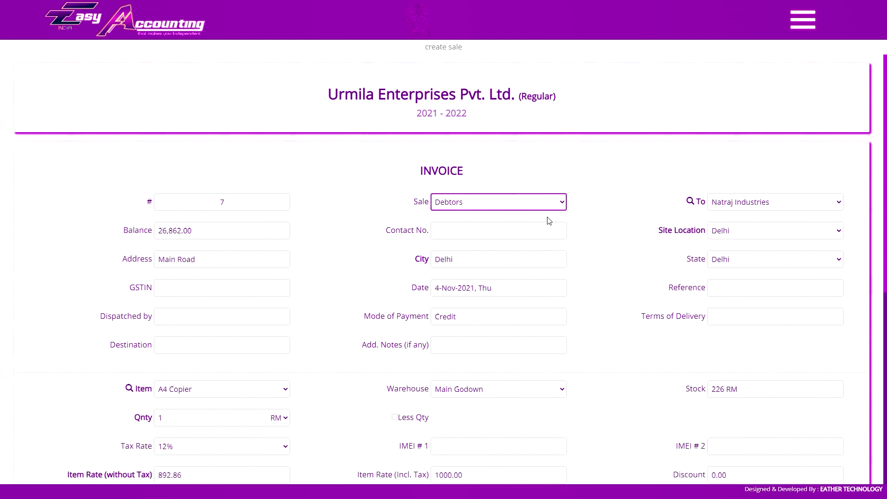
click(737, 205)
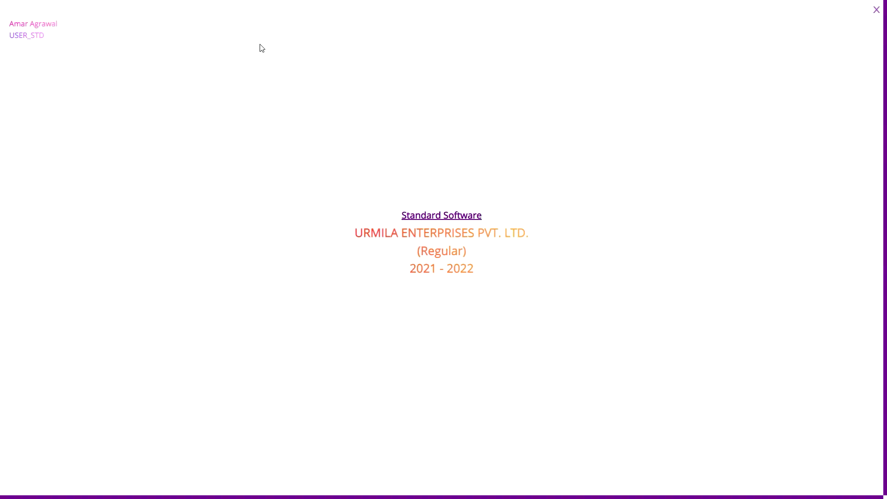
click(439, 215)
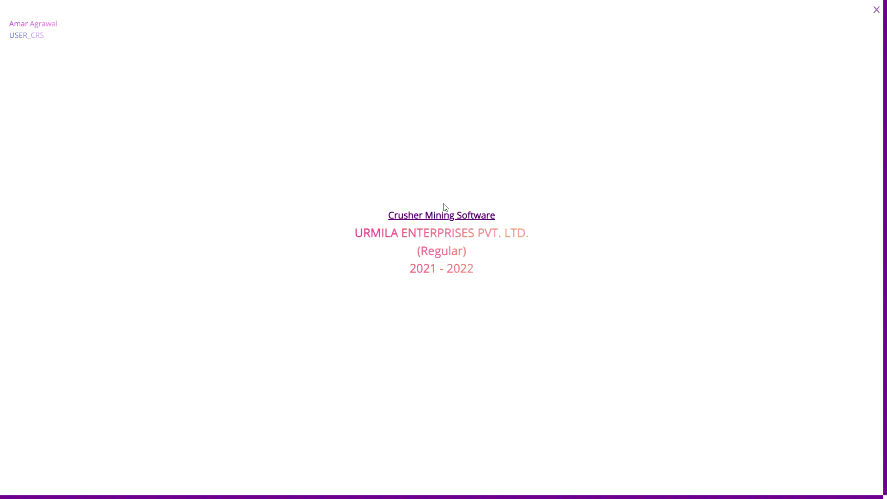
click(735, 231)
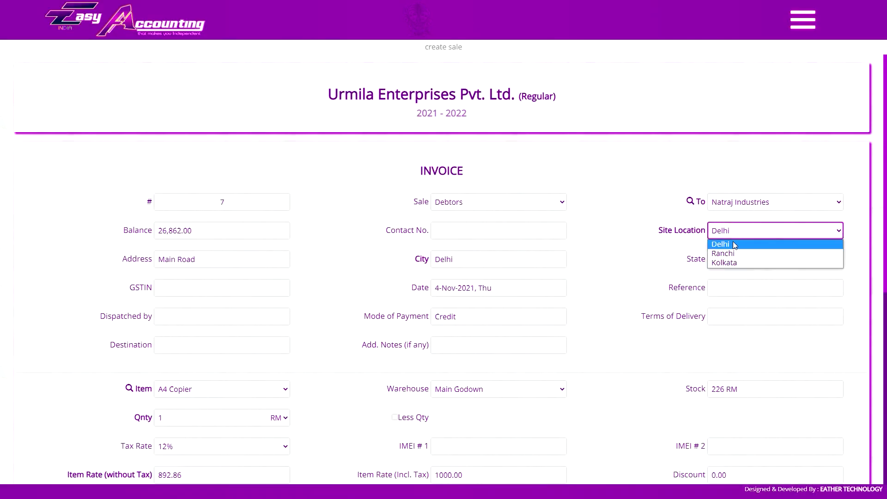
click(727, 246)
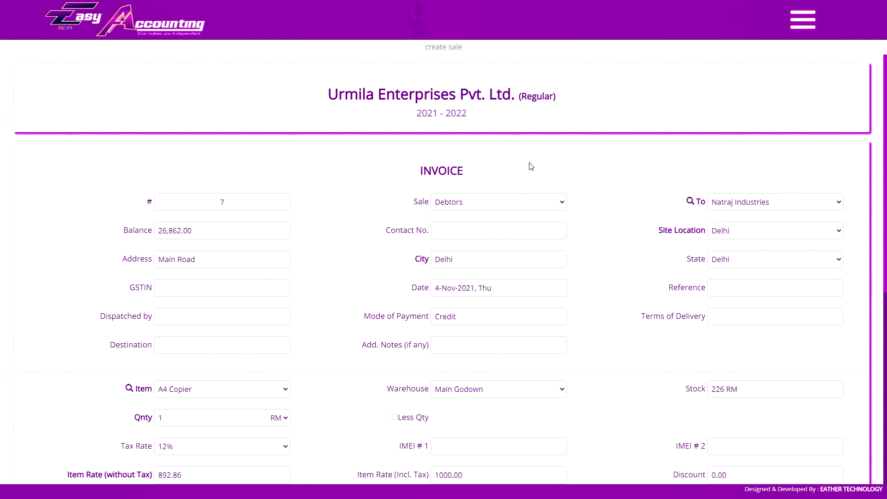
Step: Search the customer ledgers by Ledger Alias for "vi" and "na", clearing the search text each time
click(727, 204)
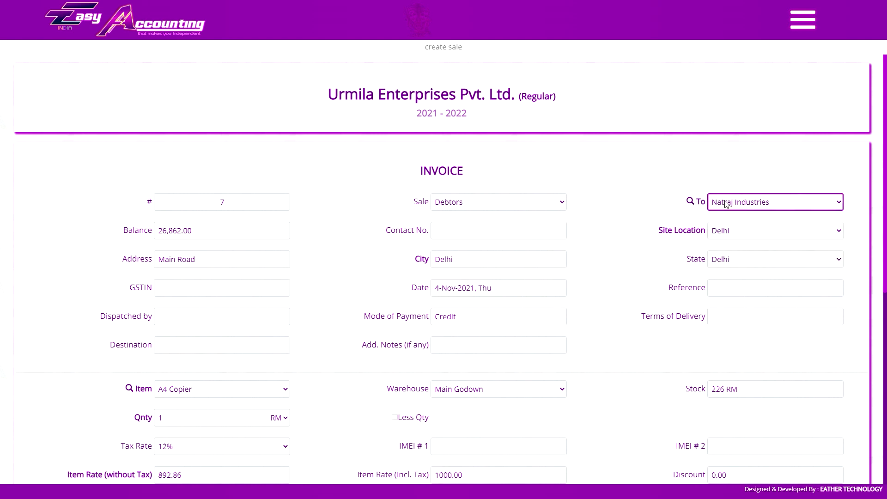
click(689, 202)
click(446, 106)
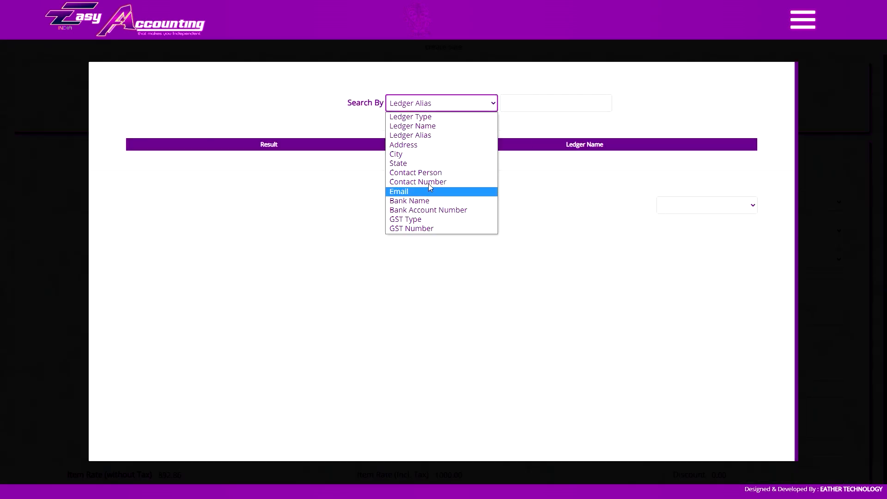
click(448, 135)
click(537, 102)
text(a)
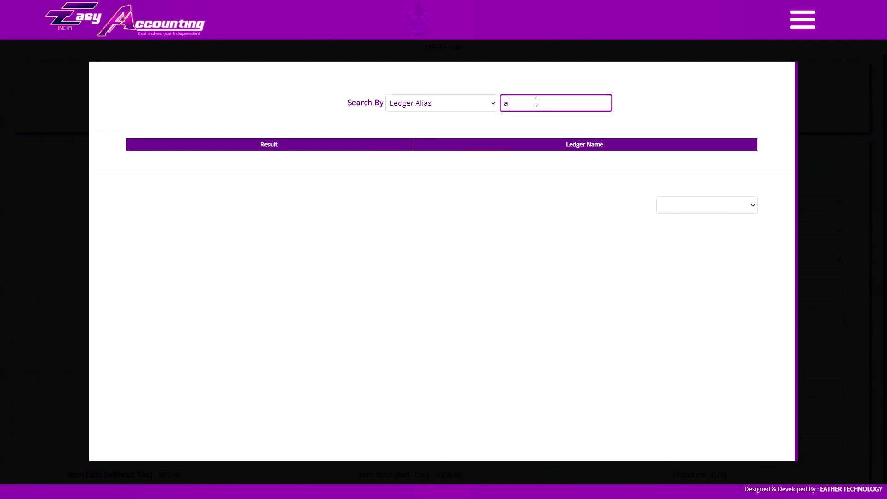
key(BackSpace)
text(vi)
key(BackSpace)
key(BackSpace)
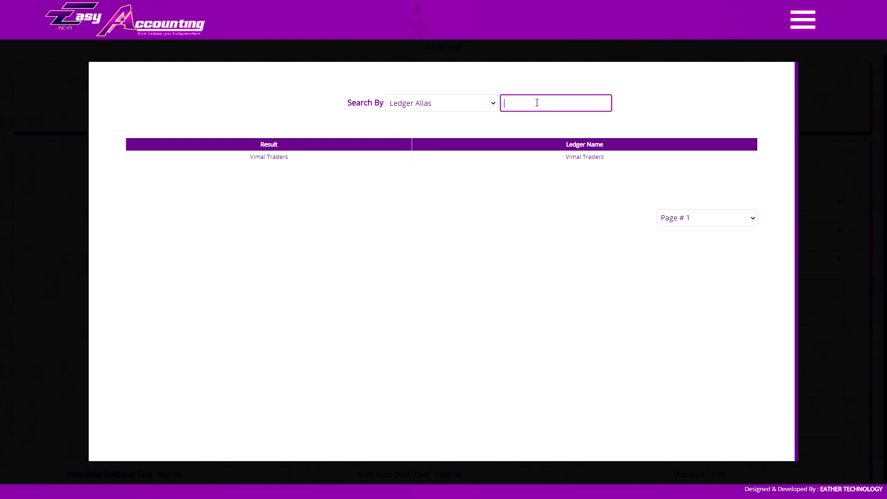
text(na)
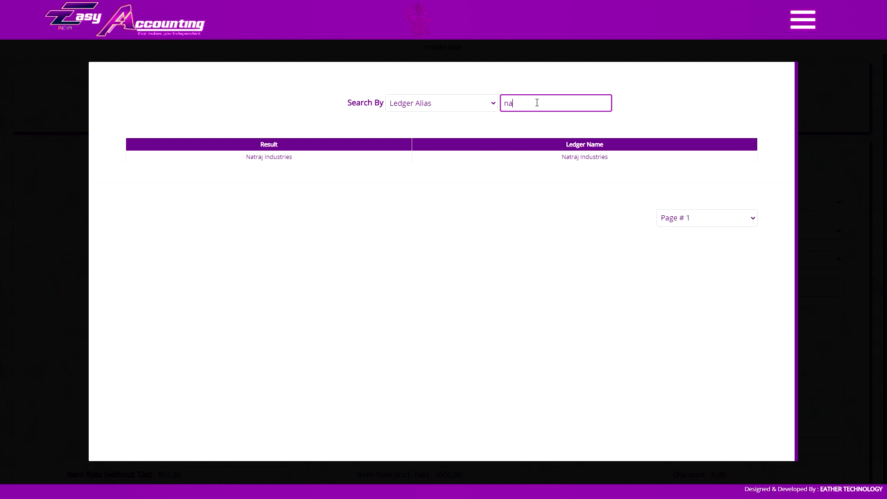
key(ctrl+a)
key(BackSpace)
Step: Search the customer ledgers by State for "jh" and close the search window
click(390, 109)
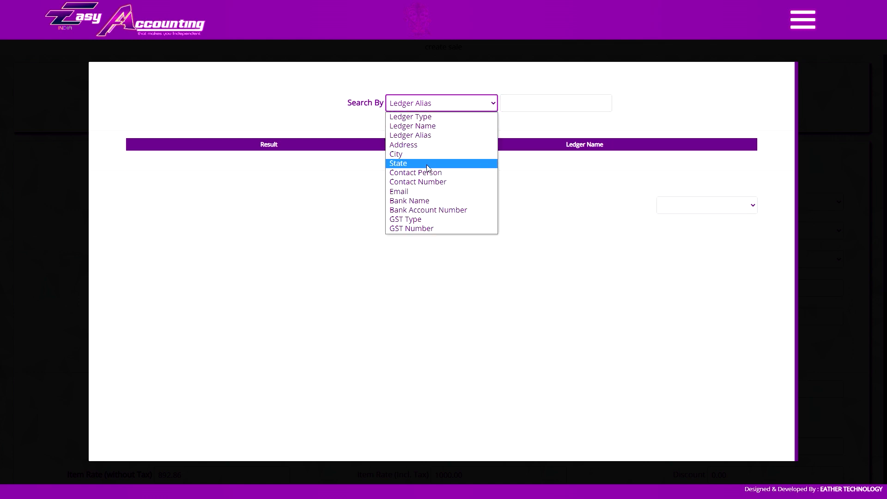
click(428, 164)
click(573, 98)
text(jh)
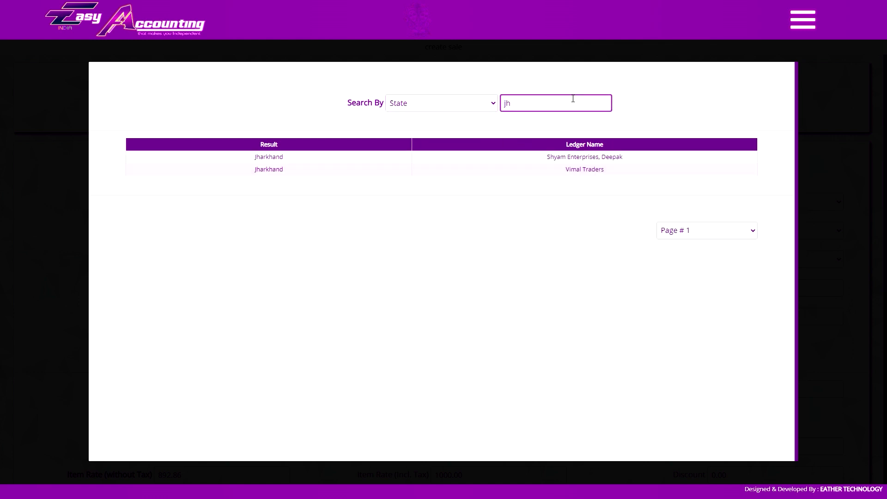
key(Escape)
Step: Switch the sale type to Cash and to Bank to check the balance shown for each
click(525, 203)
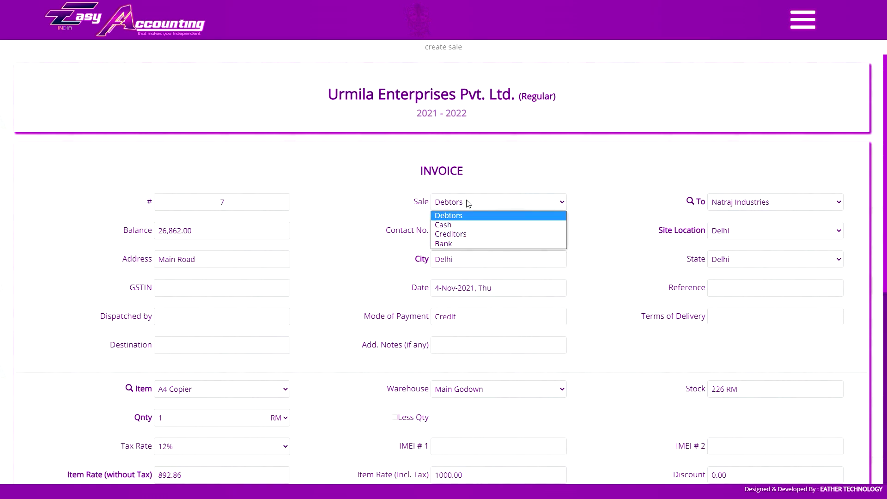
click(443, 217)
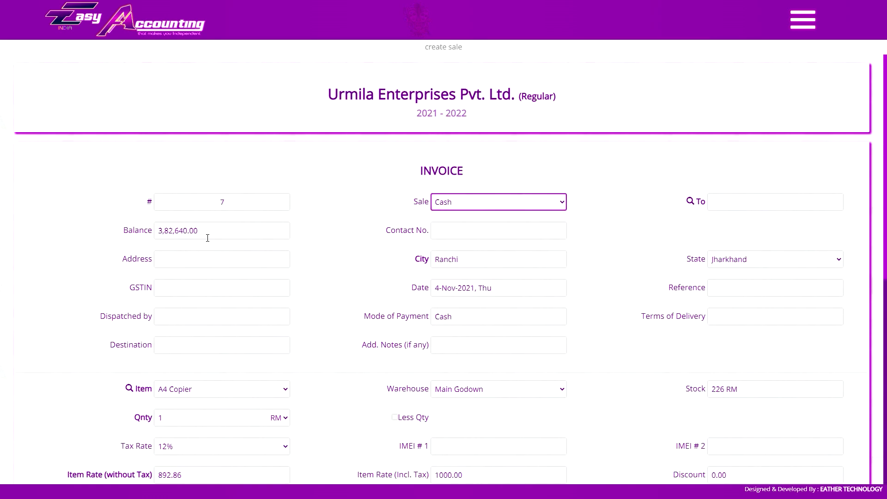
click(455, 203)
click(455, 243)
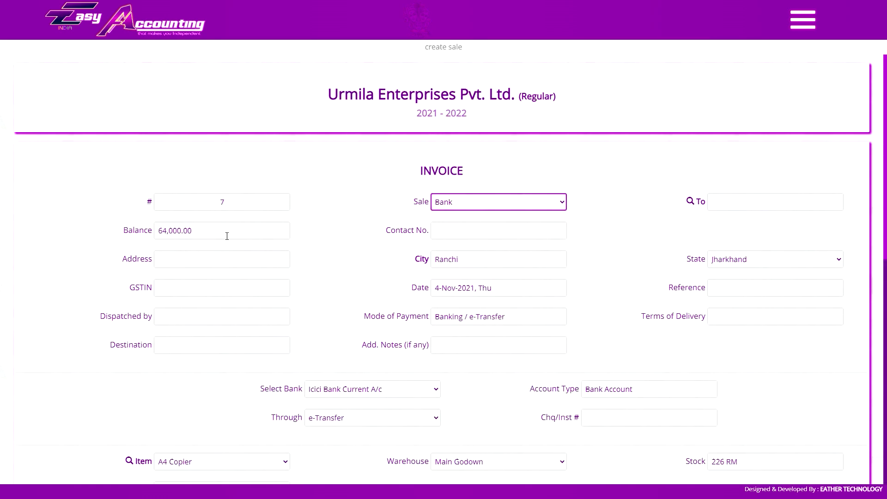
Step: Set the invoice's sale type to Debtors and select Vimal Traders as the customer
click(502, 202)
click(490, 215)
click(729, 201)
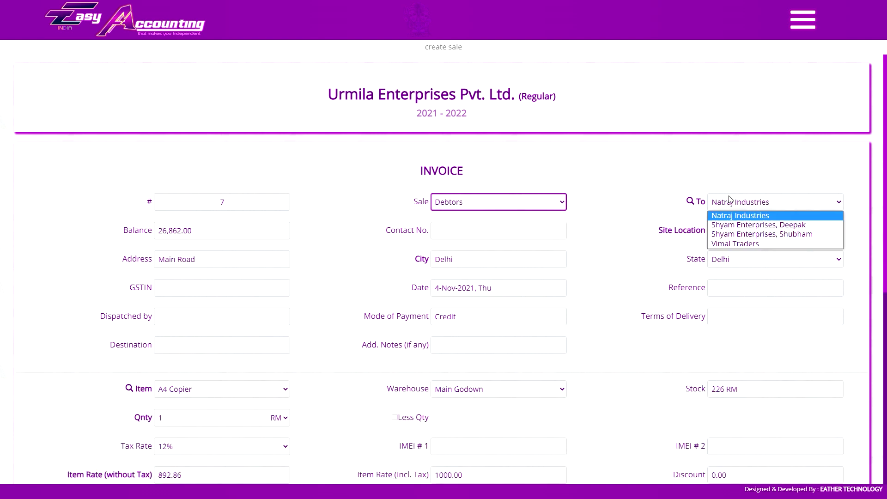
click(729, 200)
click(731, 201)
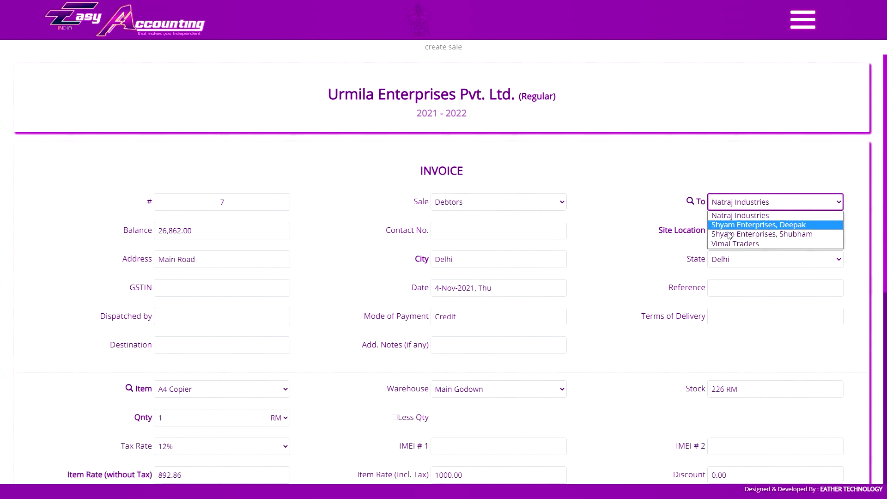
click(734, 243)
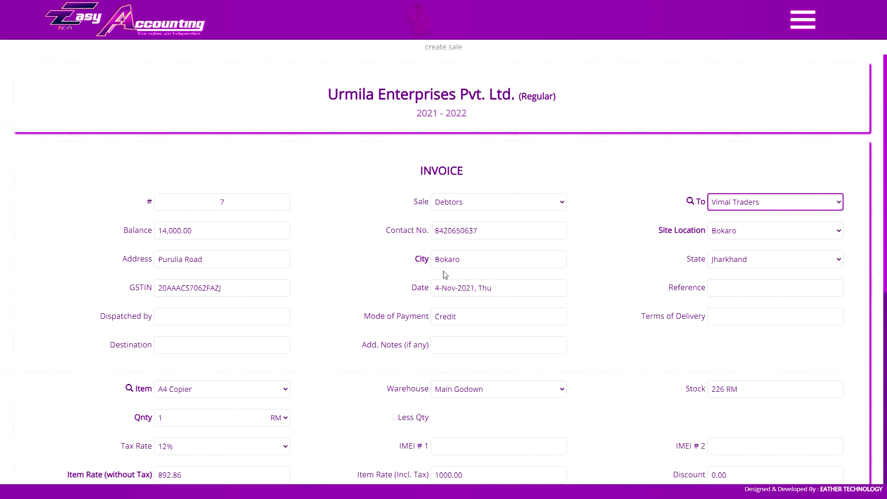
Step: Examine the date calendar and the reference, dispatch, payment mode, delivery terms, destination and additional notes fields without changing them
click(458, 284)
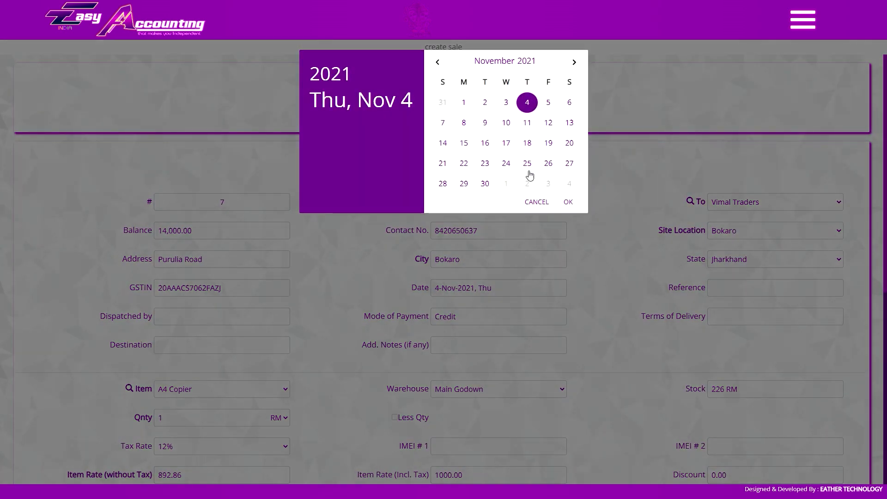
click(597, 259)
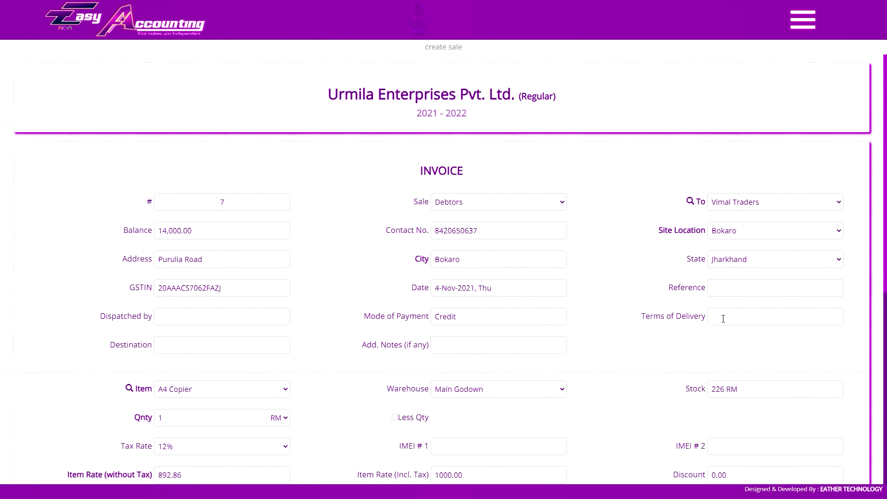
click(742, 286)
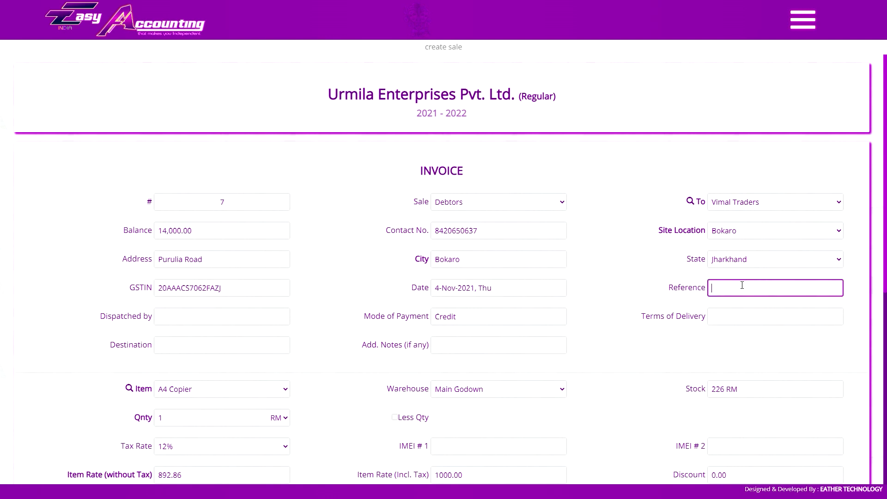
click(240, 314)
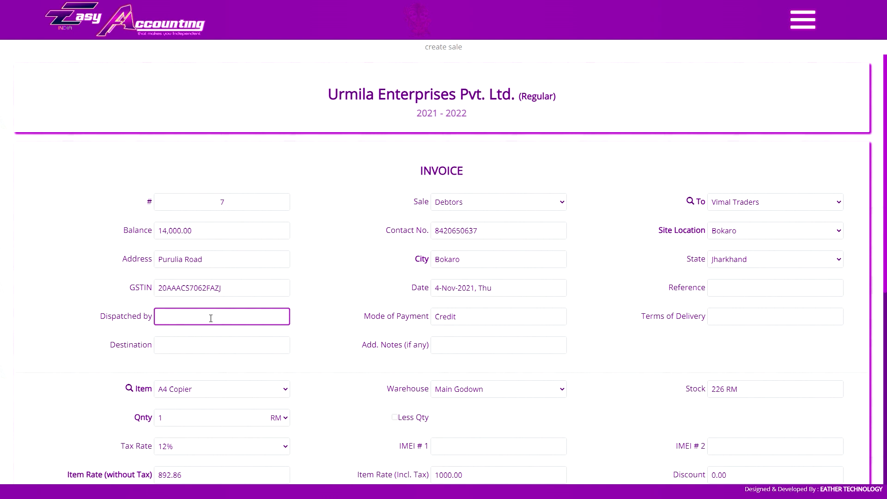
click(513, 319)
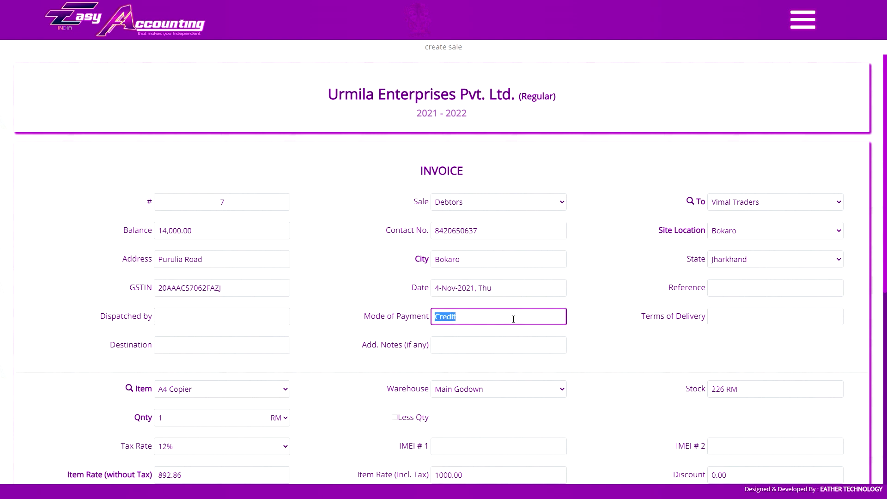
click(489, 320)
click(716, 324)
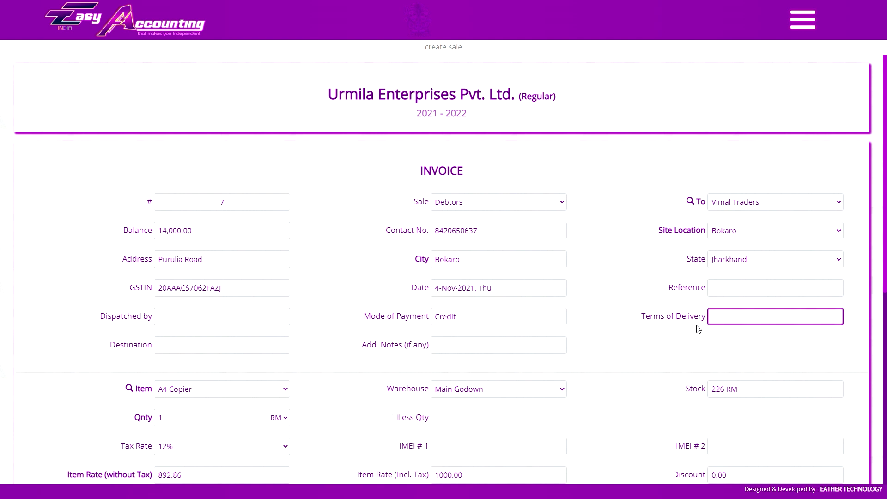
click(125, 349)
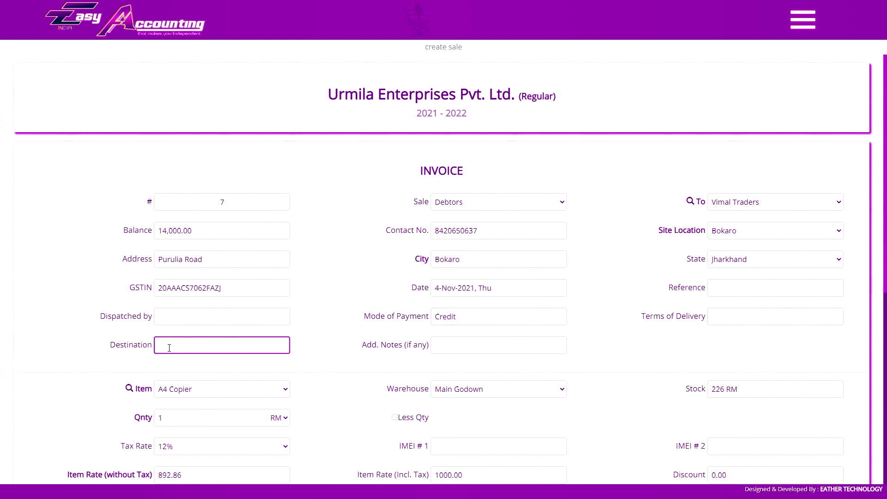
click(447, 349)
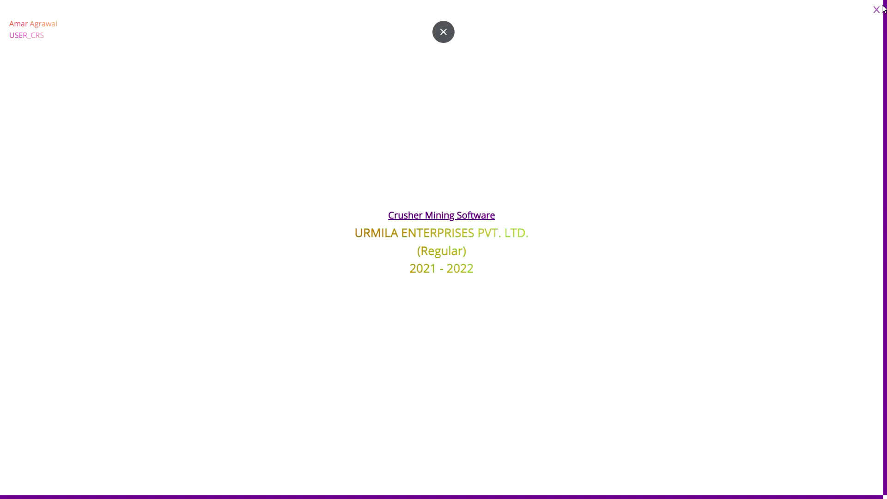
Step: Leave the company overlay and open the command reference at the Sale Panel section
click(876, 10)
click(172, 316)
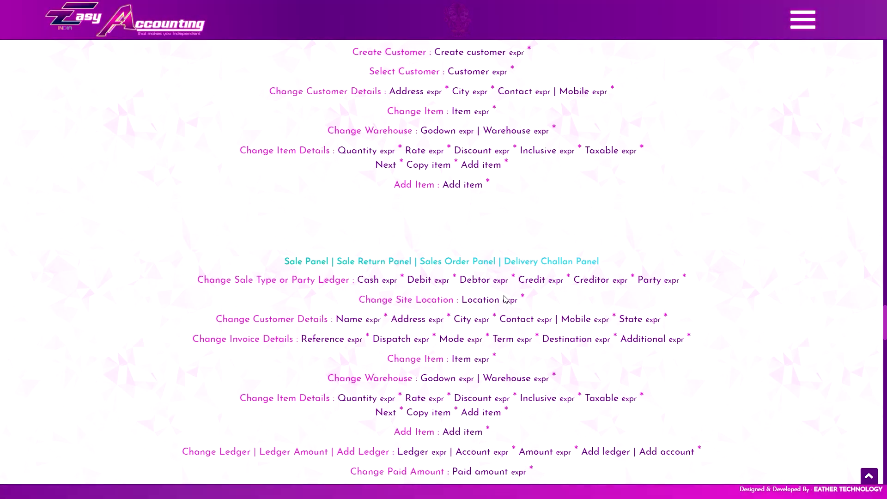
Step: Set the invoice's sale type to Cash and enter the customer's name and address, with Jamshedpur as the city
click(450, 206)
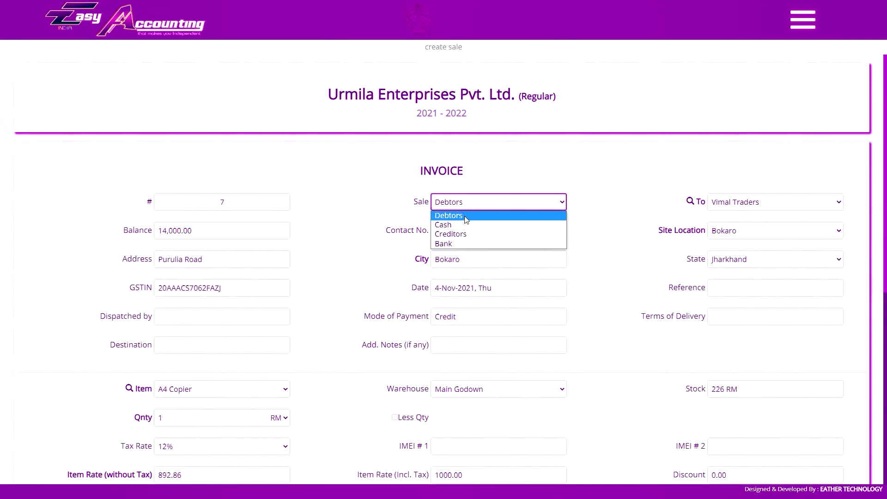
click(762, 202)
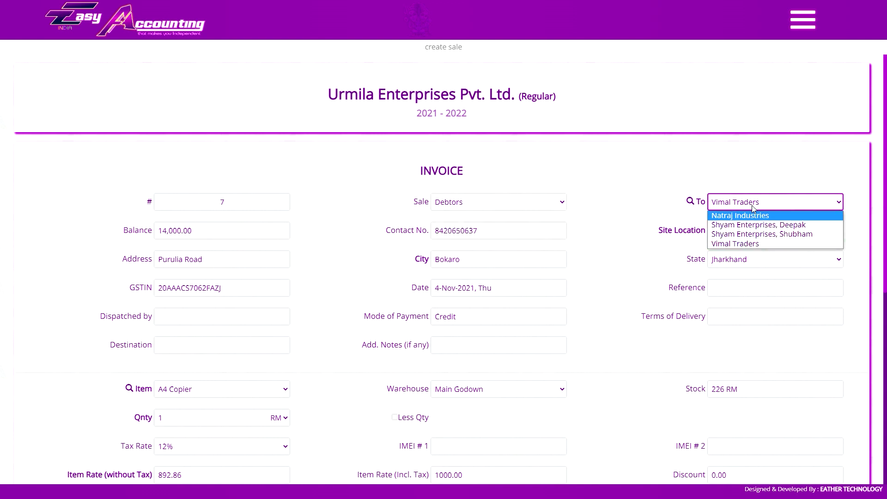
click(499, 202)
click(498, 202)
click(462, 224)
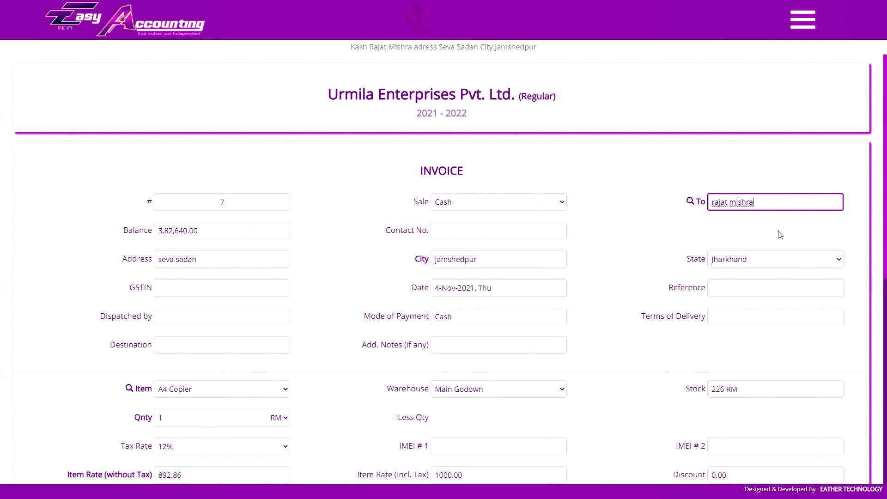
Step: Set the sale type to Debtors and select Natraj Industries as the customer
click(497, 198)
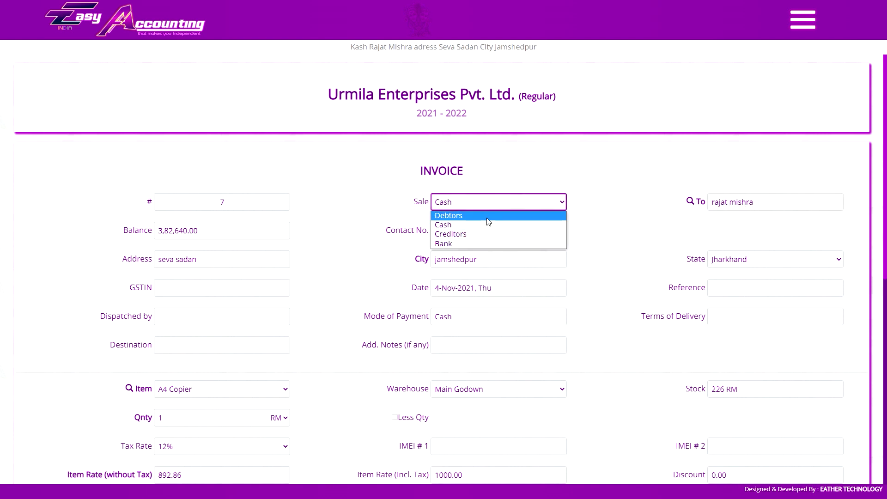
click(496, 218)
click(723, 201)
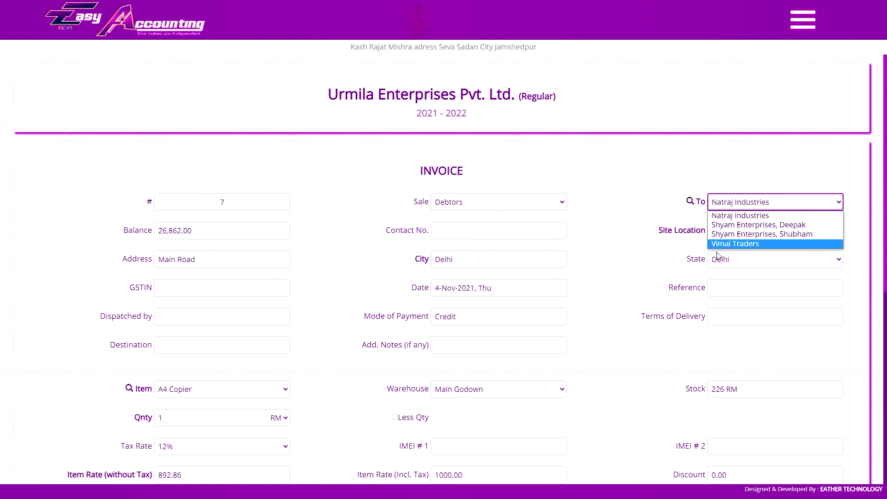
click(723, 200)
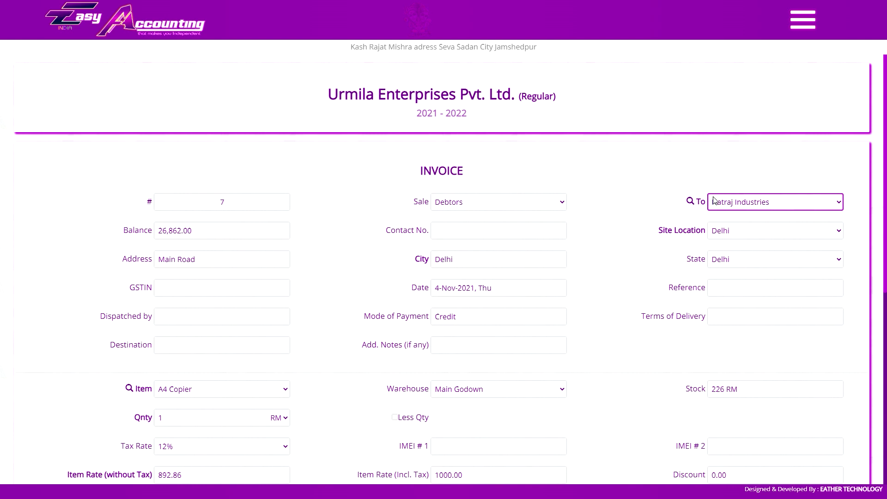
click(714, 200)
key(Down)
key(Down)
key(Down)
key(Return)
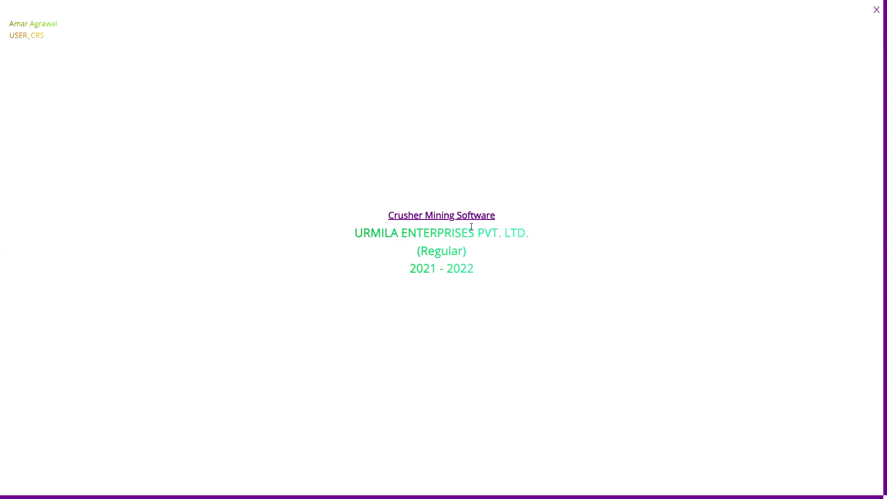
Step: Review the customer's site locations and change the site location to Ranchi
click(751, 231)
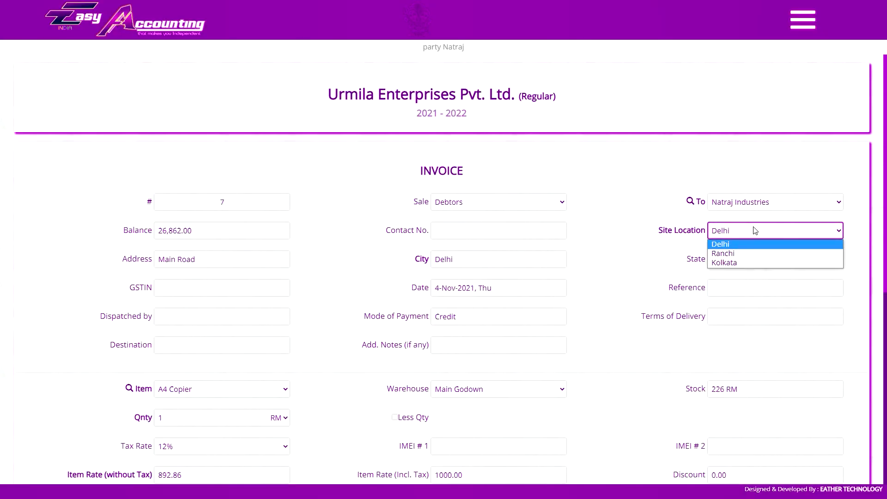
click(739, 231)
click(763, 122)
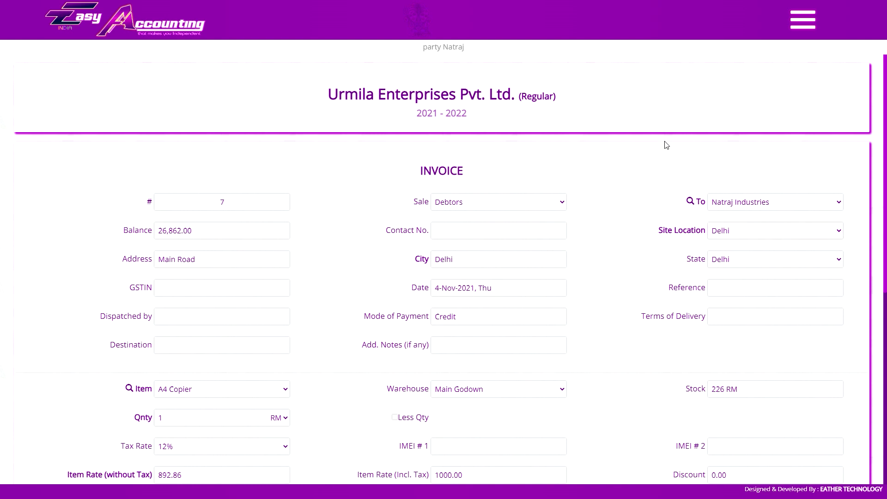
Step: Set the sale type to Cash and enter the customer's name, contact number and address, city Jaipur, state Rajasthan and date 9-Nov-2021
click(476, 202)
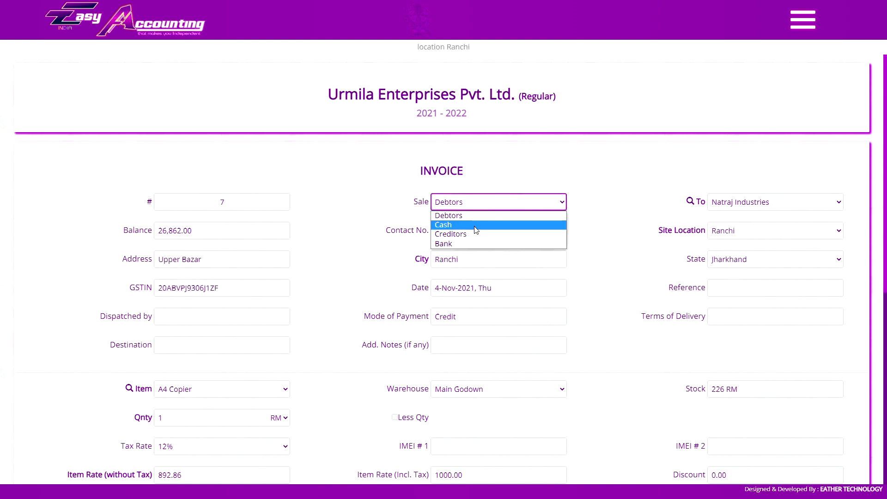
click(485, 225)
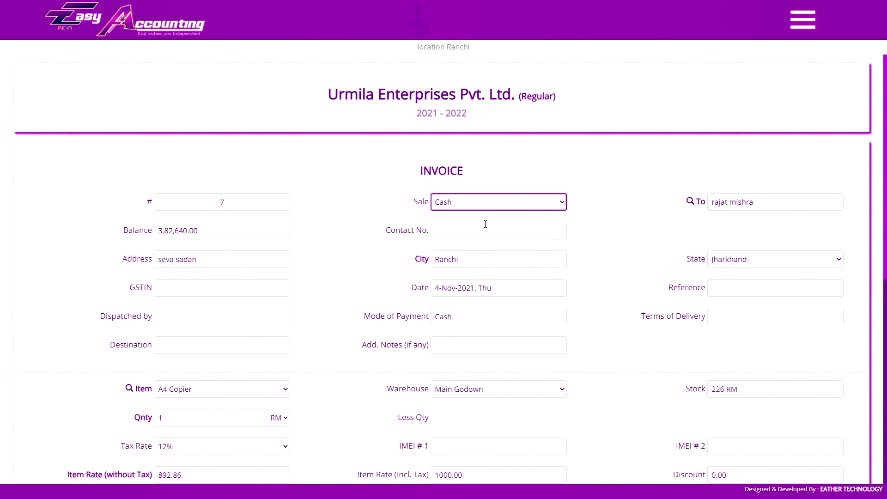
click(771, 204)
click(772, 204)
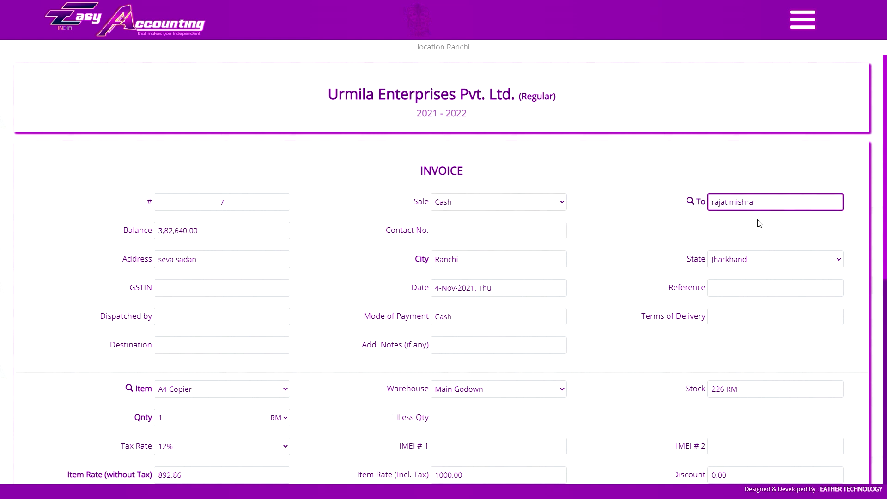
click(491, 233)
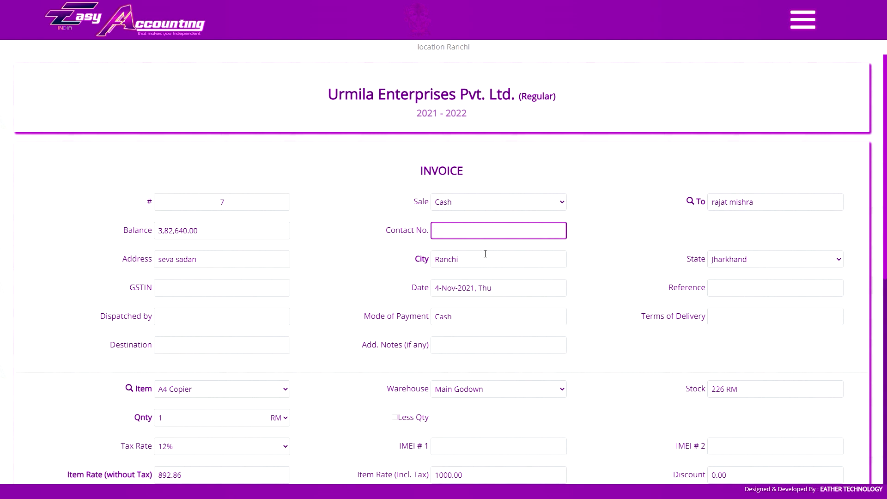
click(744, 259)
click(725, 258)
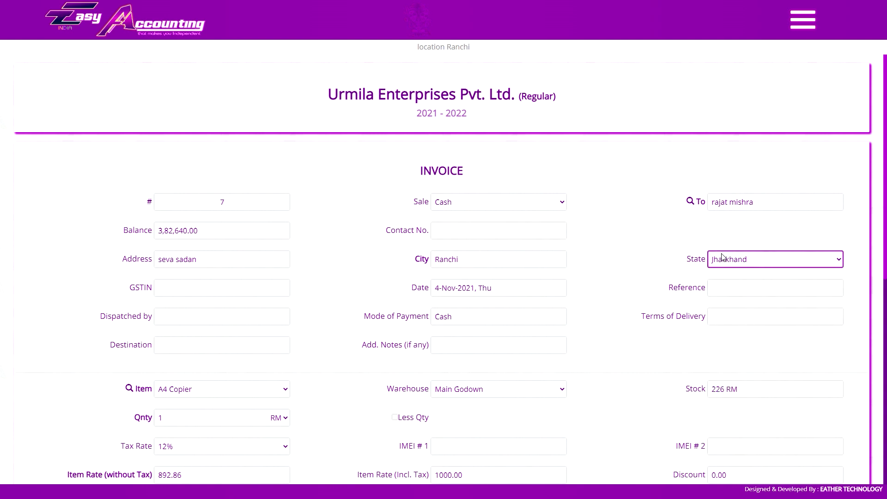
click(667, 134)
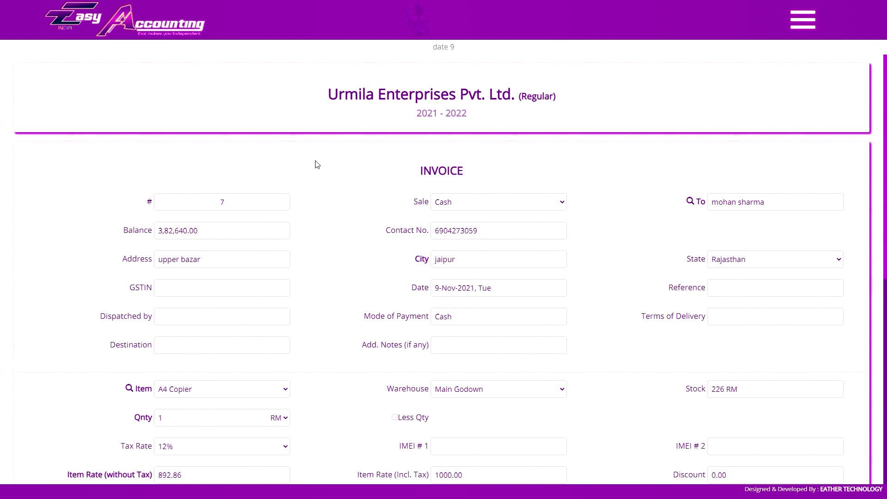
Step: Set the date to 13-Nov-2021 and enter reference 14 bundle, dispatch ashoka transport, payment mode 10 days credit, your terms and conditions, destination udaipur and notes more details
click(728, 283)
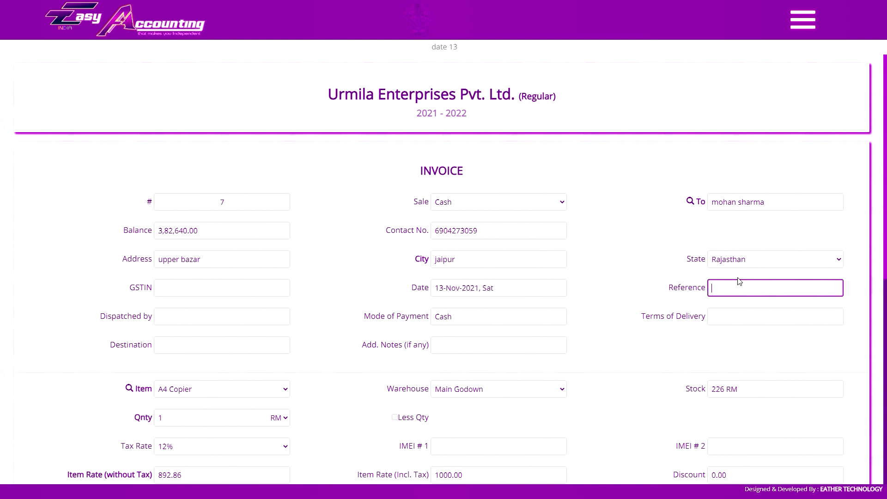
click(216, 313)
click(534, 312)
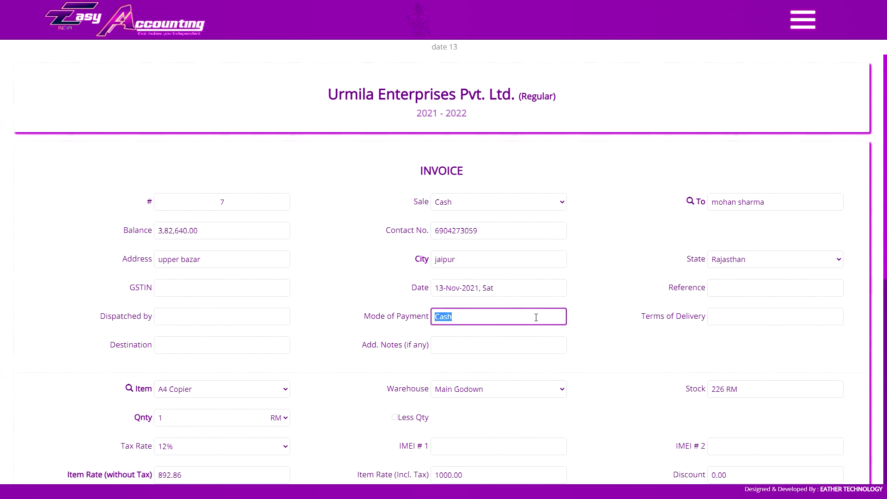
click(754, 323)
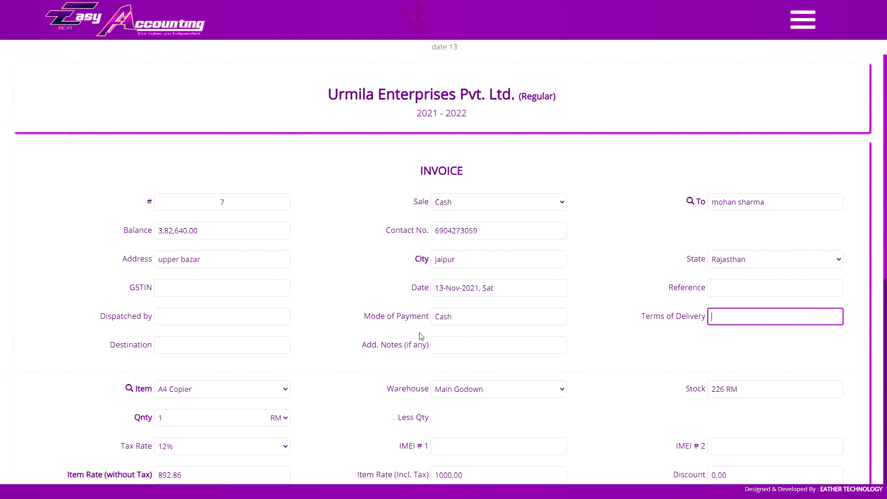
key(Tab)
key(Tab)
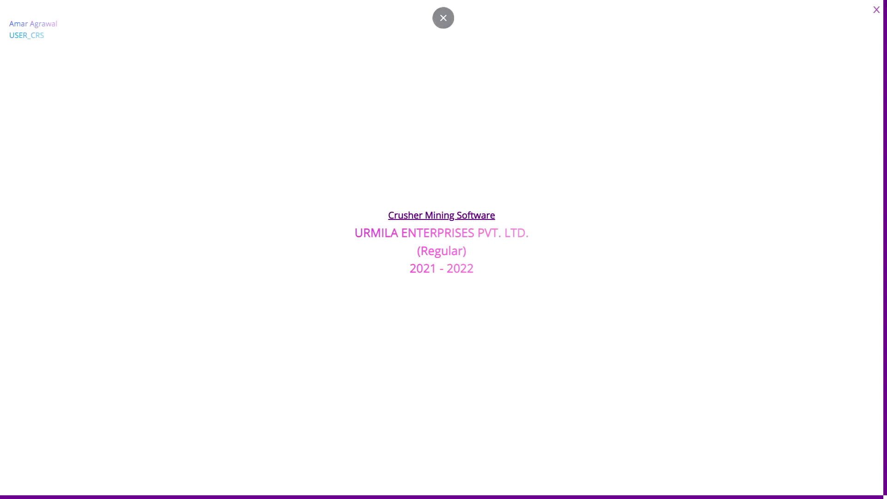
click(876, 9)
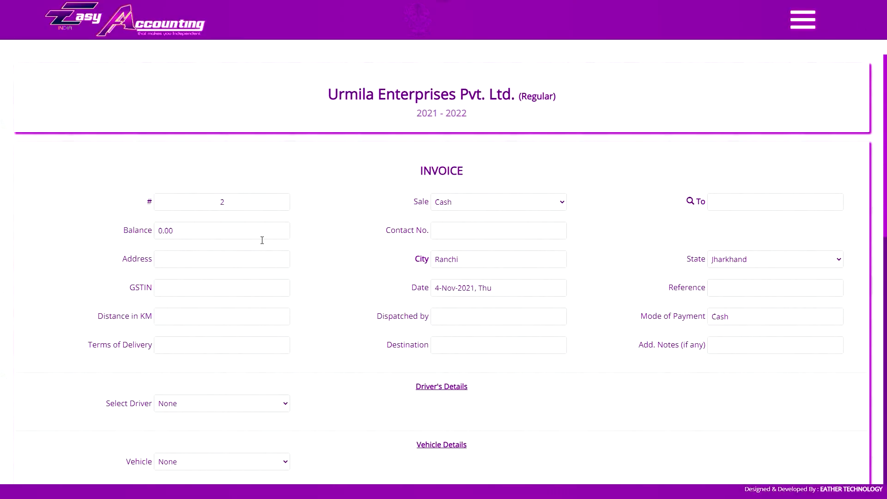
click(161, 317)
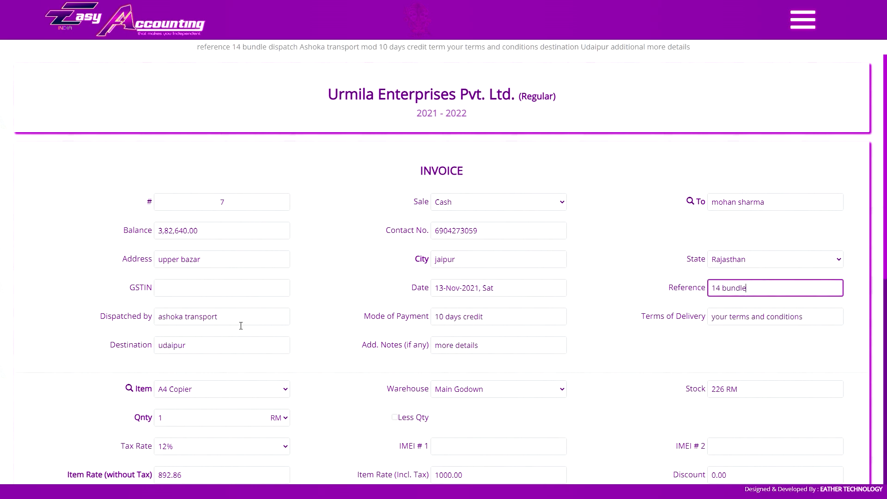
Step: Search the items by Item Name for "eng" and select Pulsar Bike Engine as the invoice item
scroll(206, 349, down, 1)
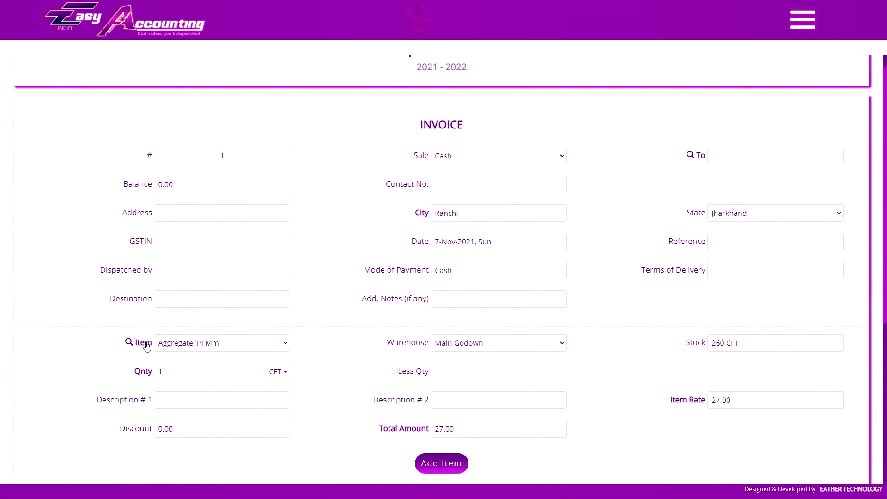
scroll(443, 473, down, 2)
click(198, 251)
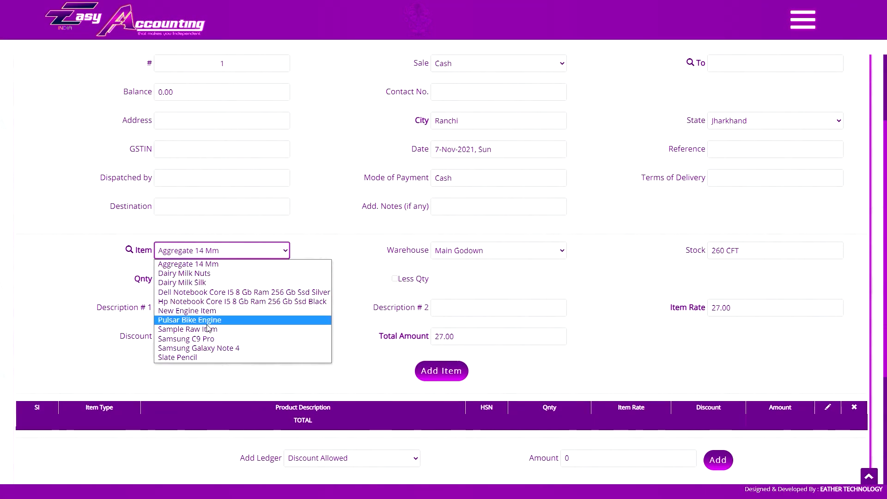
click(135, 253)
click(412, 107)
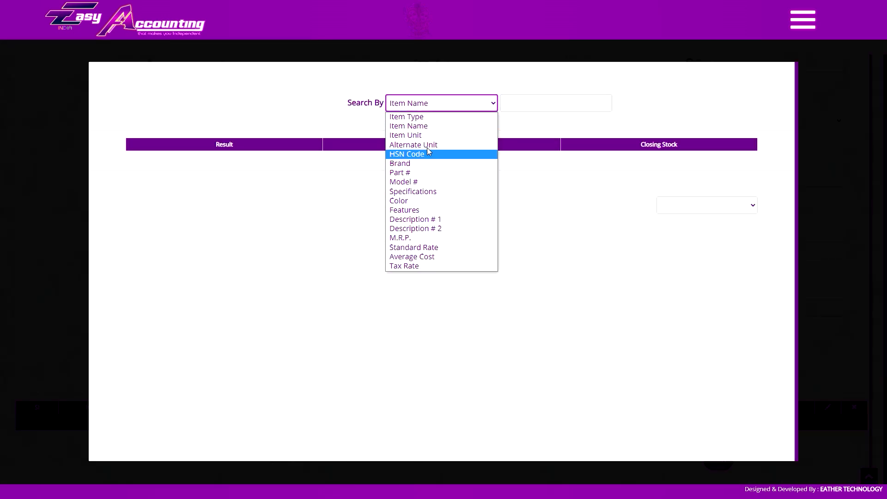
click(408, 126)
click(535, 101)
text(eng)
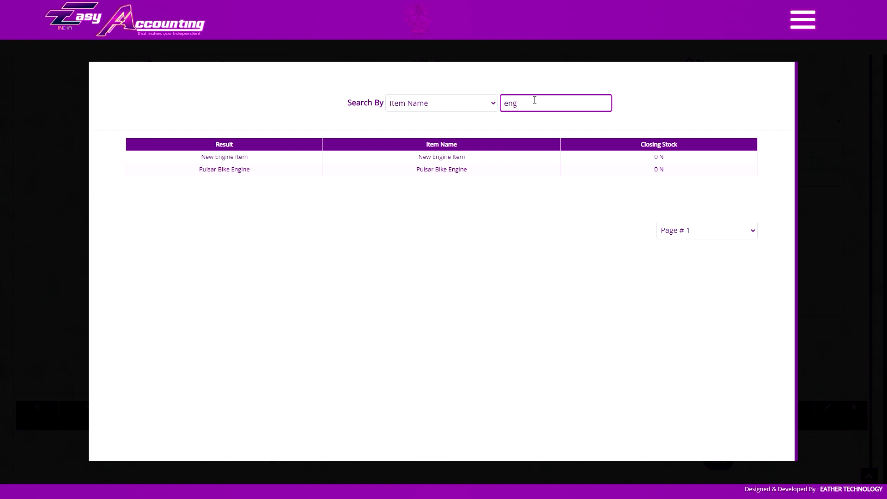
click(225, 170)
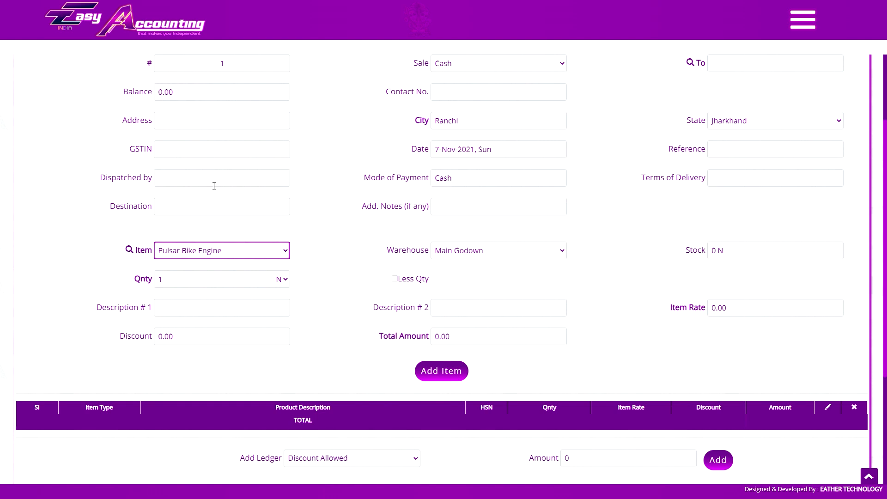
Step: Select Samsung Galaxy Note 4 from a samsung search, and the black Hp Notebook Core I5 from an Item Type search for laptop
text(samsung)
click(250, 170)
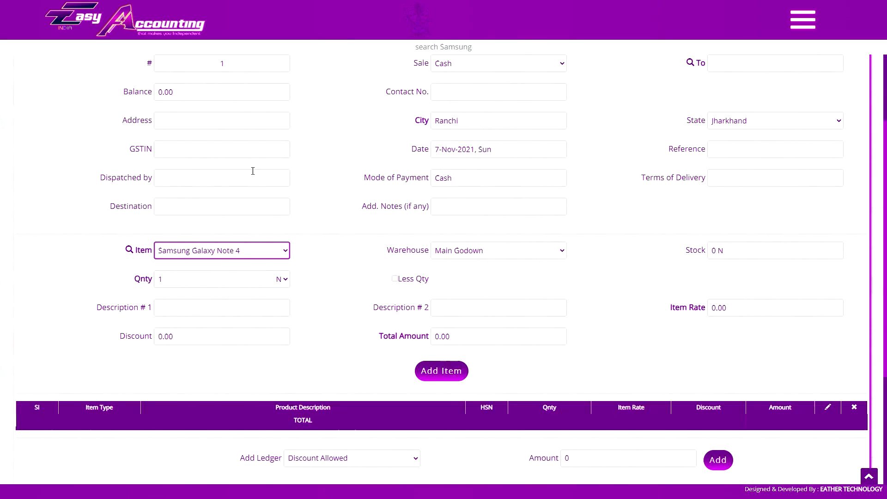
click(116, 253)
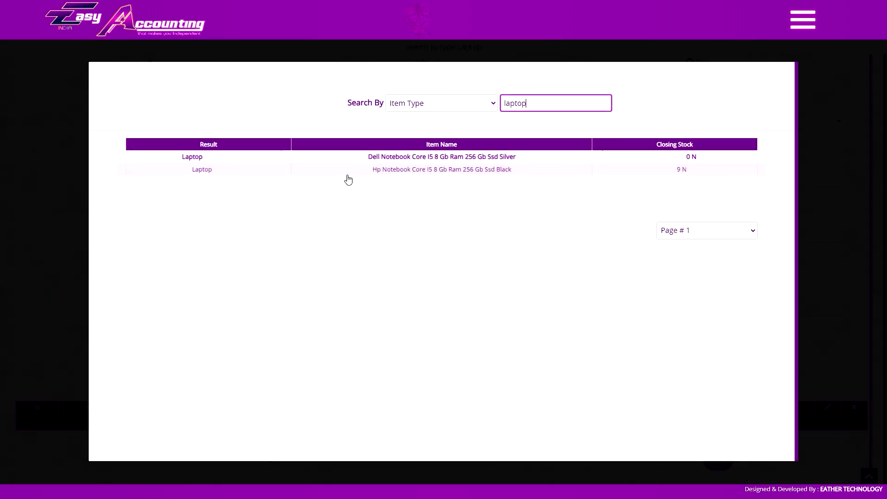
click(347, 170)
Step: Review the warehouse options for the selected item and keep Main Godown
click(476, 254)
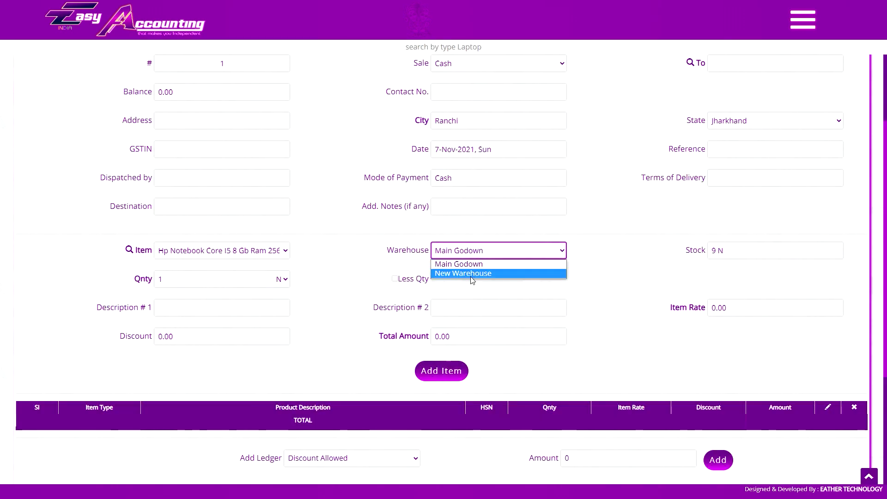
click(467, 264)
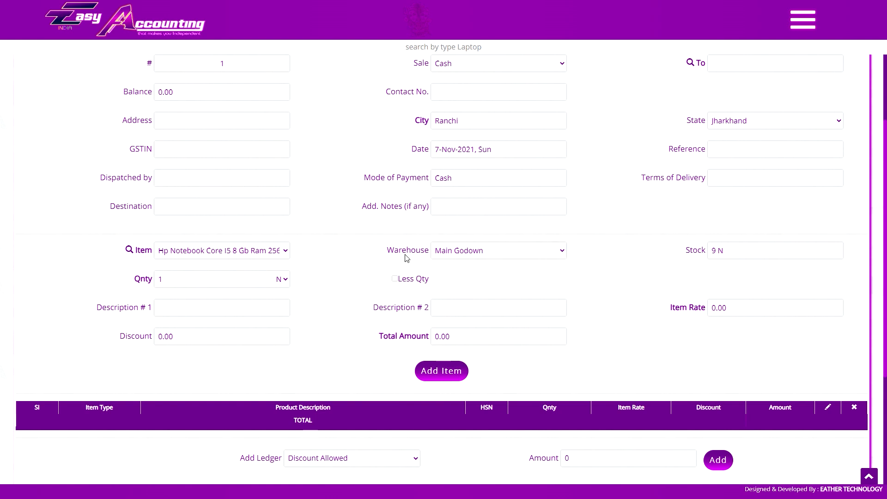
click(446, 258)
click(478, 257)
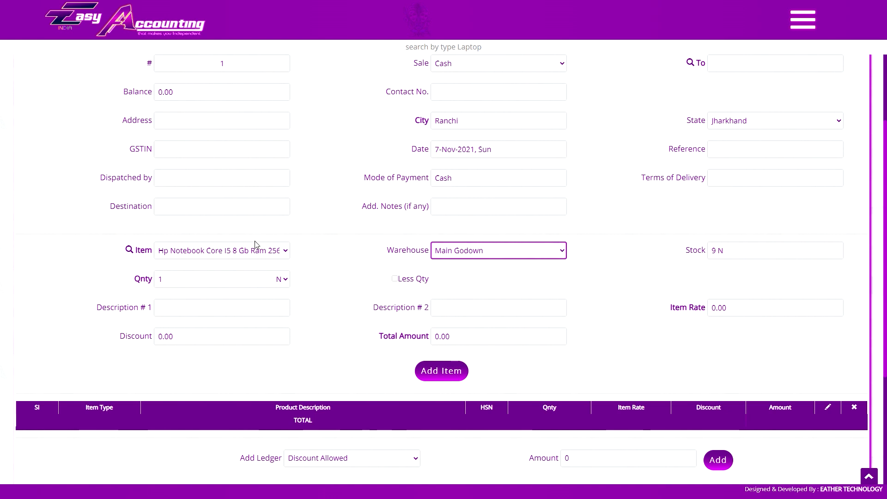
Step: Select Dairy Milk Silk as the invoice item
click(218, 250)
click(213, 252)
click(210, 279)
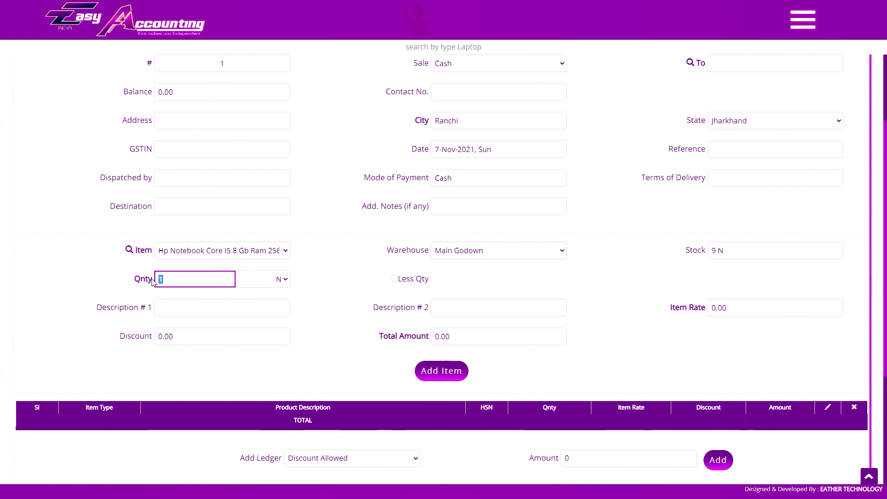
click(220, 255)
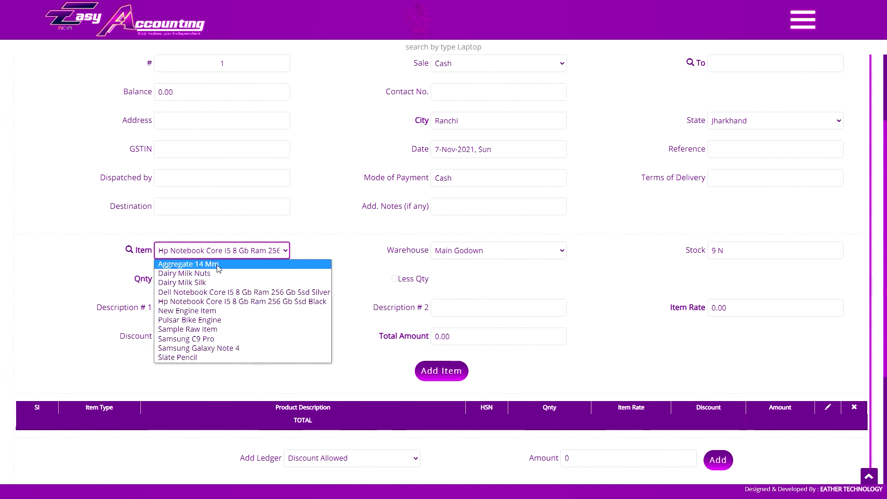
click(271, 280)
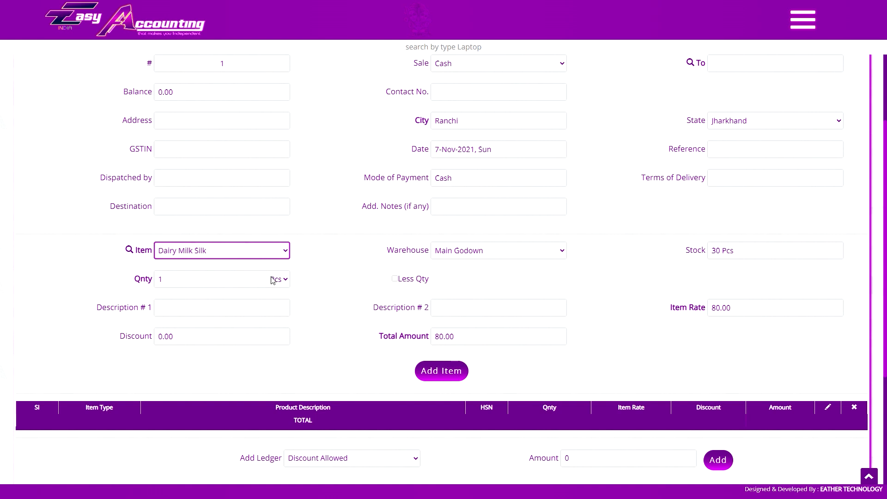
Step: Review the quantity unit options for Dairy Milk Silk and set the unit to Box
click(272, 280)
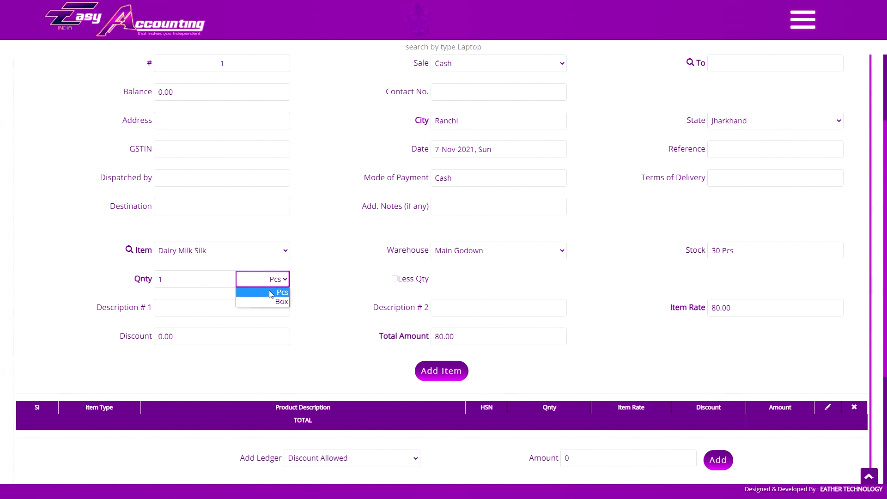
click(272, 292)
click(276, 284)
click(277, 291)
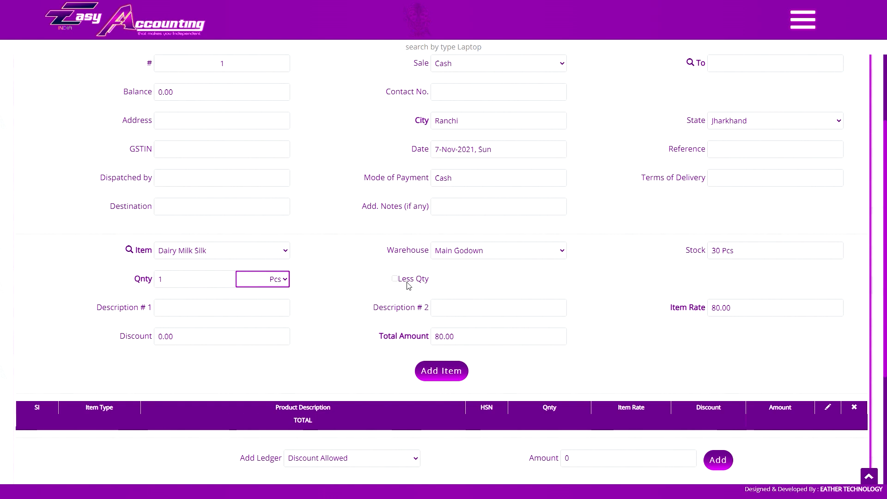
click(249, 283)
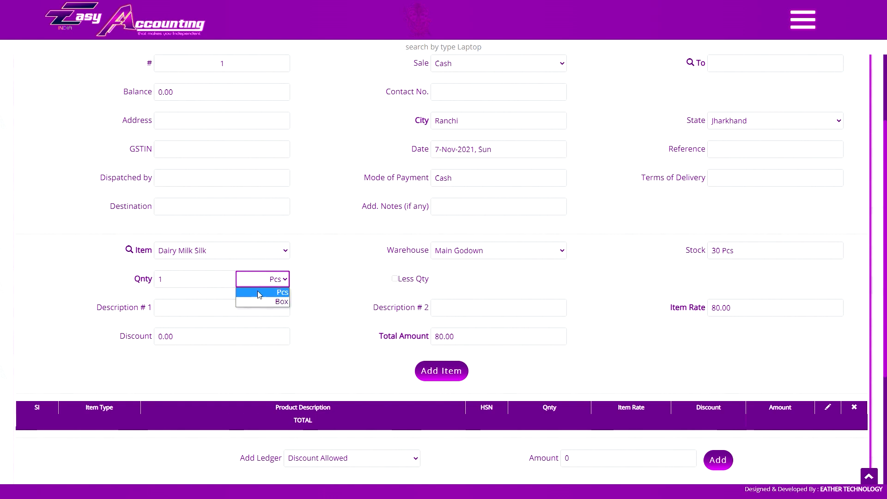
click(257, 301)
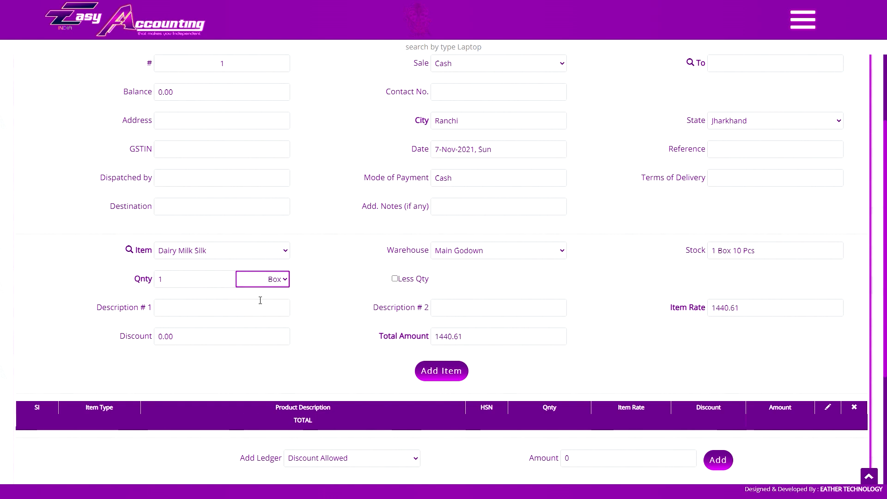
Step: Enable Less Qty for Dairy Milk Silk, enter 60 Pcs, and turn Less Qty off again
click(395, 280)
key(Tab)
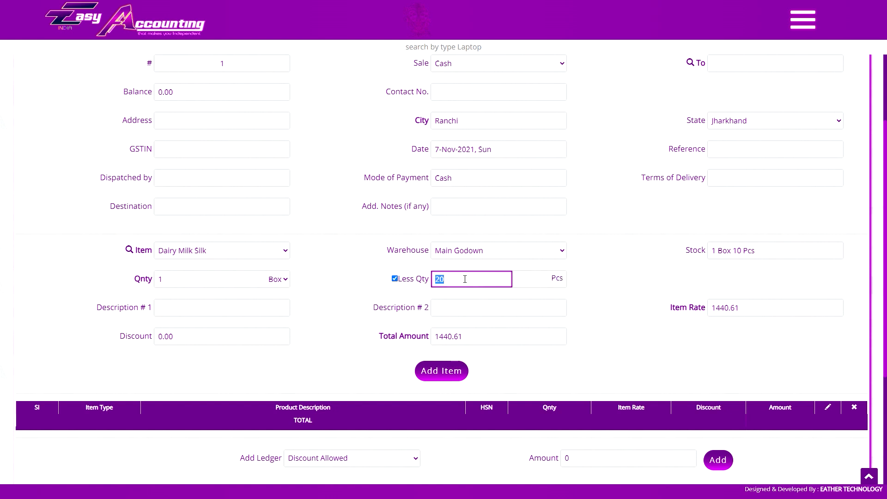
text(60)
key(Tab)
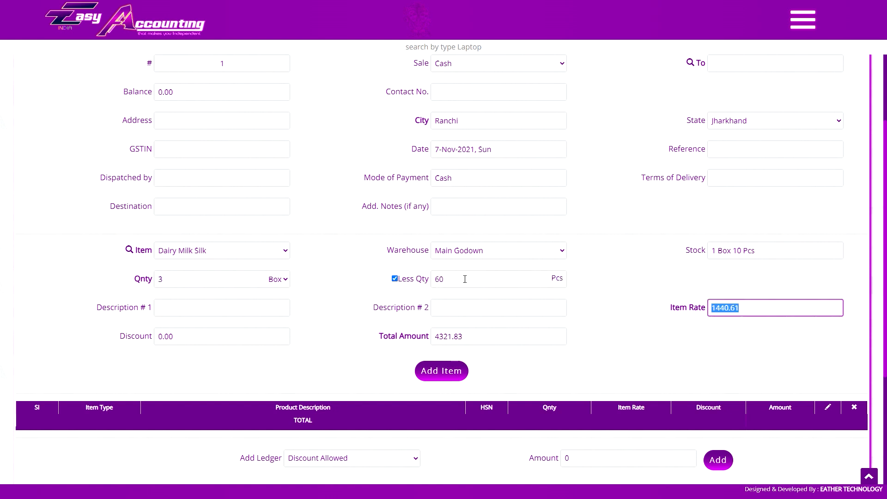
click(395, 280)
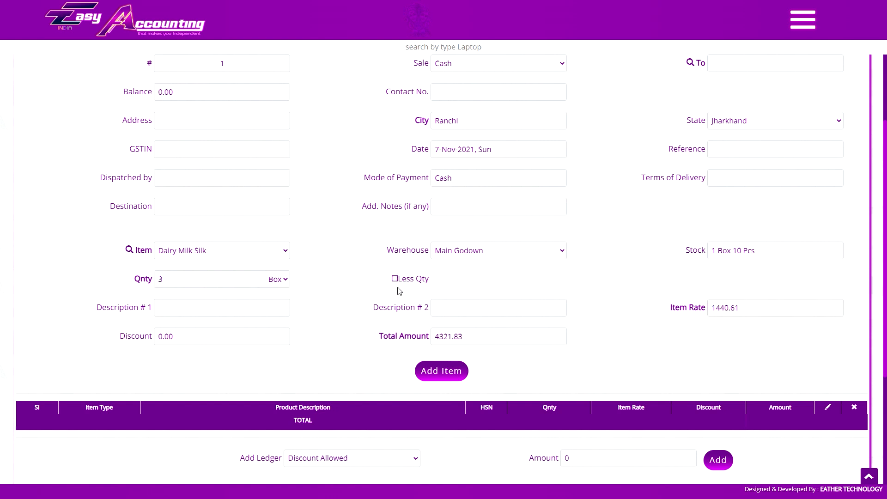
Step: Locate the Display Settings entry and examine the item's Description # 1 and Description # 2 fields
click(803, 20)
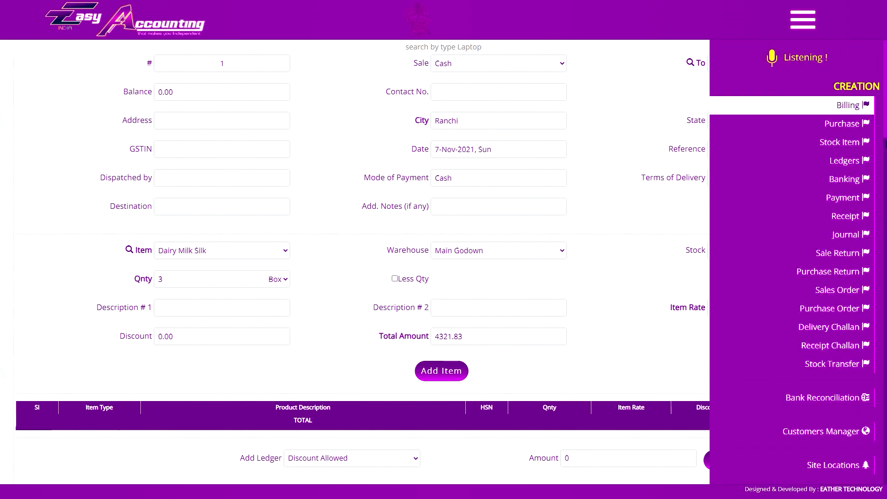
scroll(802, 210, down, 5)
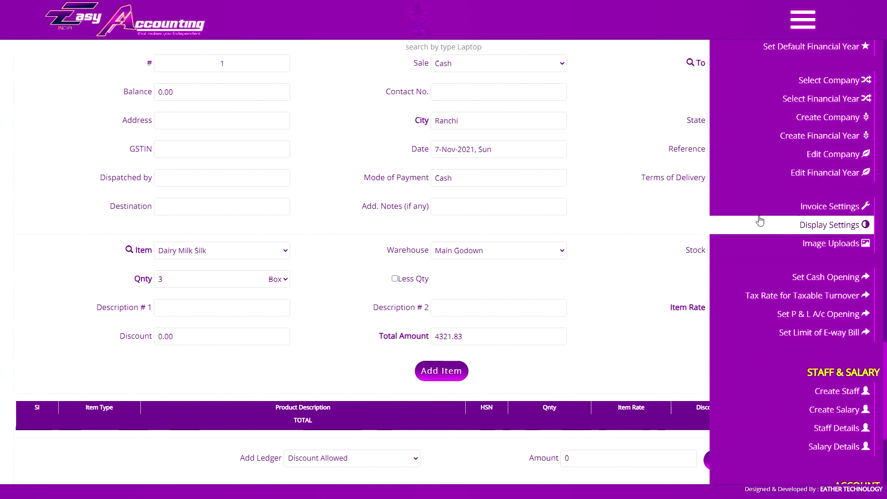
click(457, 307)
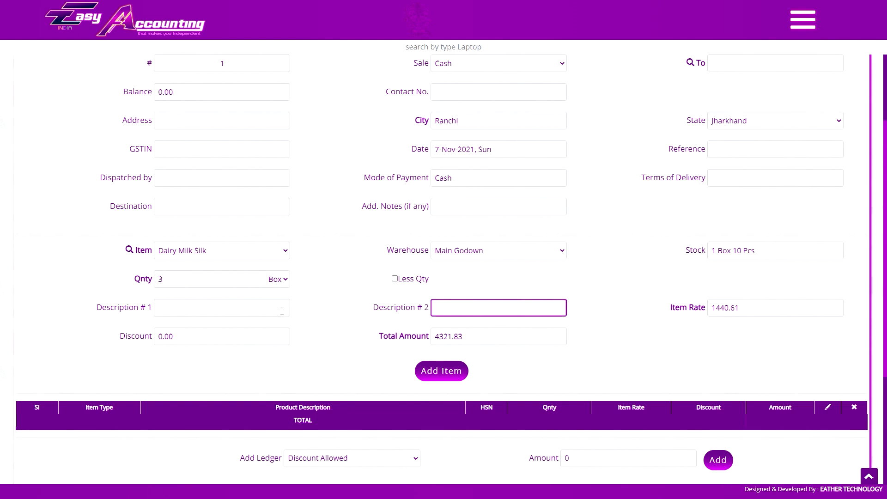
click(218, 298)
click(206, 303)
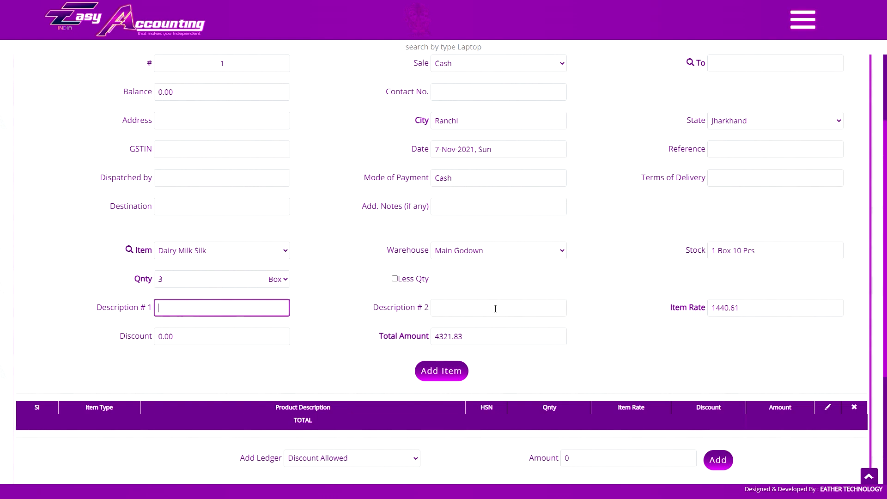
click(494, 308)
click(802, 20)
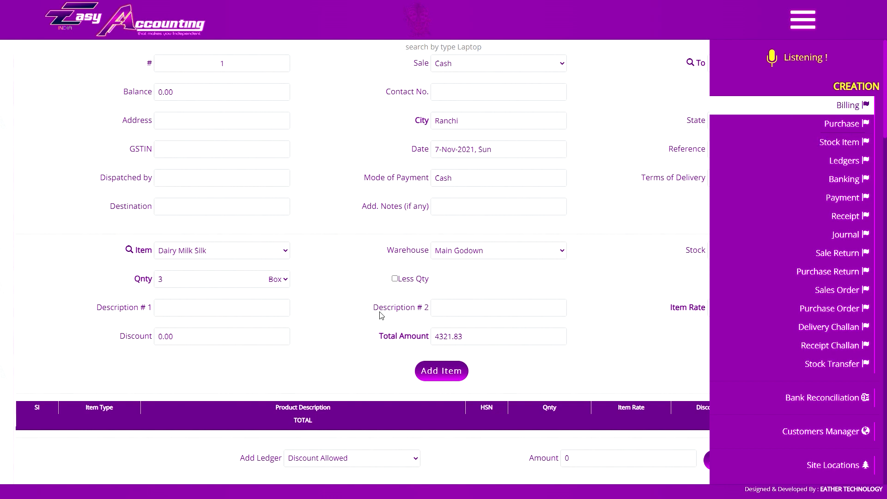
click(403, 307)
Step: Set the Dairy Milk Silk item rate to 1260 and its discount to 13%
click(712, 308)
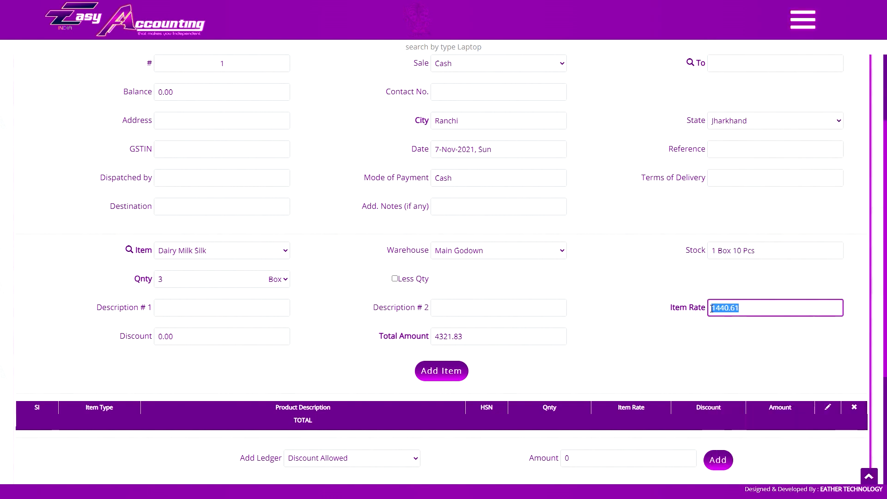
text(1260)
key(Tab)
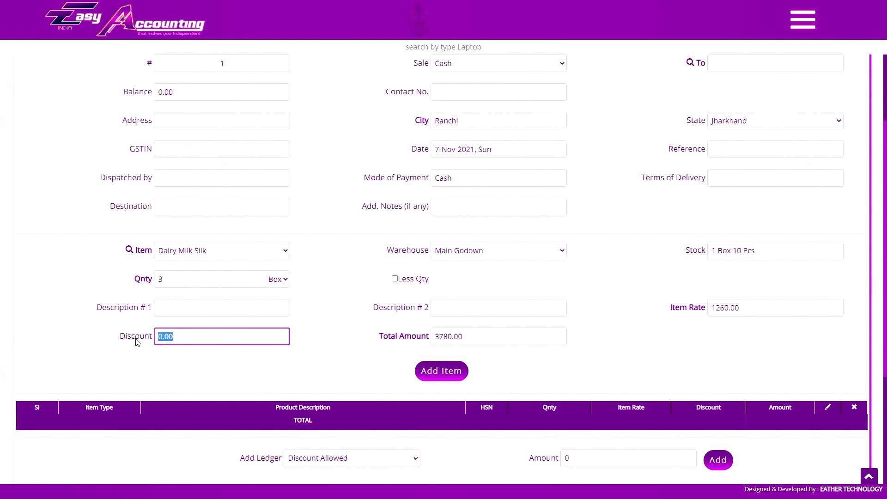
text(378)
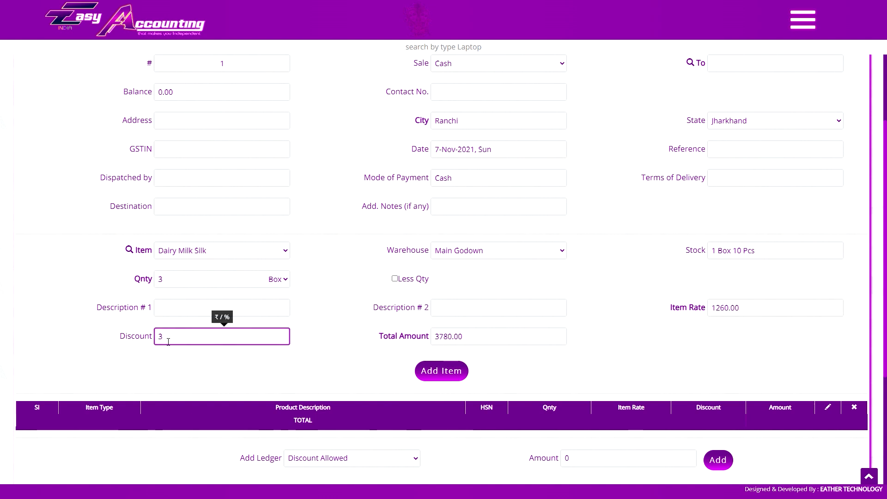
text(0.0)
key(BackSpace)
key(BackSpace)
key(BackSpace)
text(13)
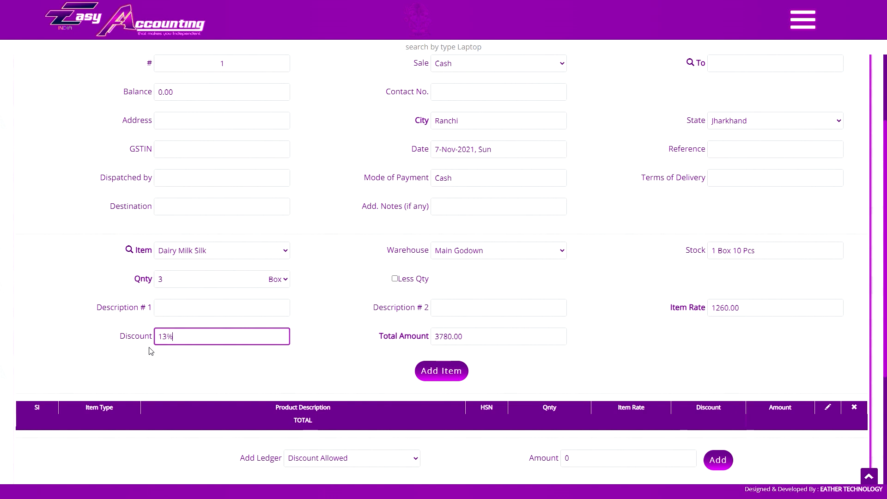
key(Tab)
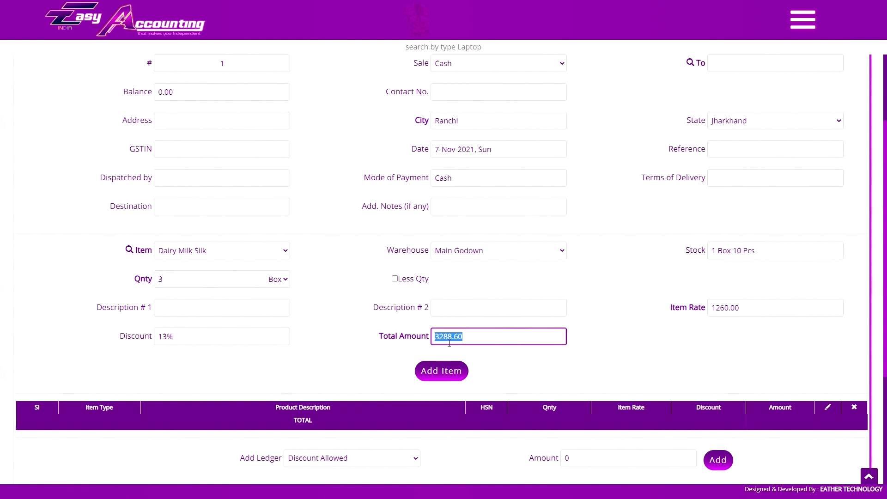
Step: Set the total amount to 3700 and add the Dairy Milk Silk line to the invoice
text(3700)
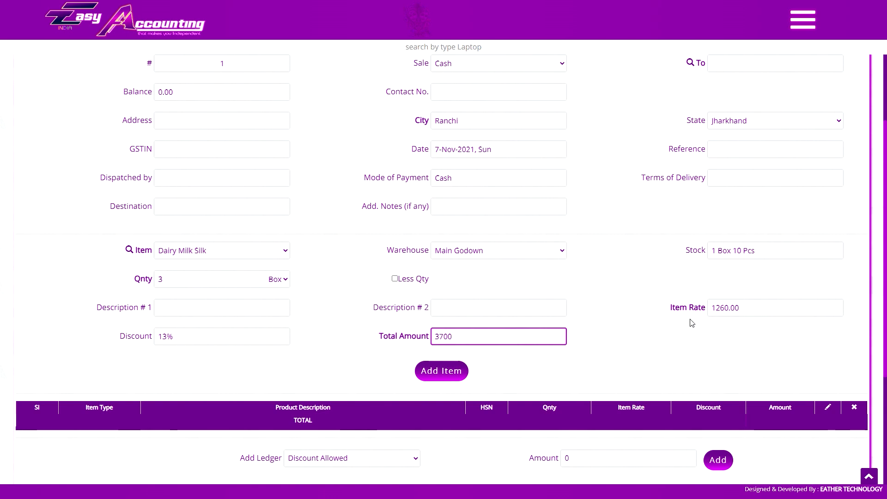
key(Tab)
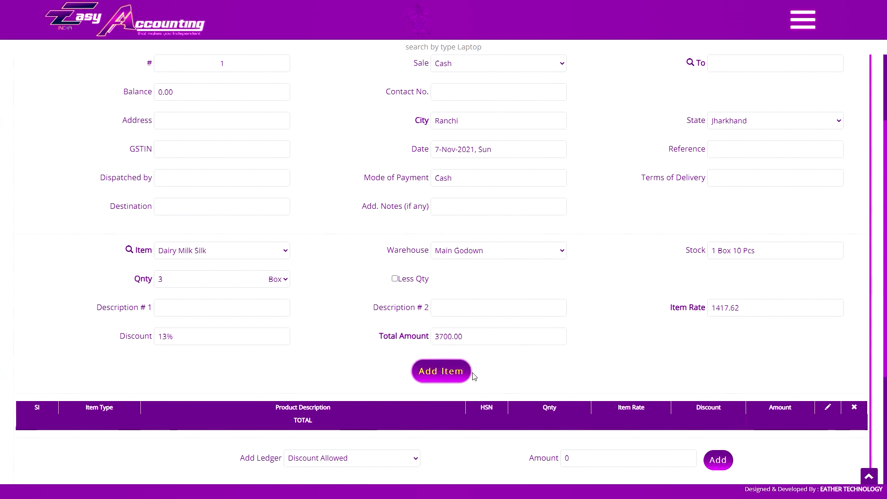
scroll(473, 376, down, 2)
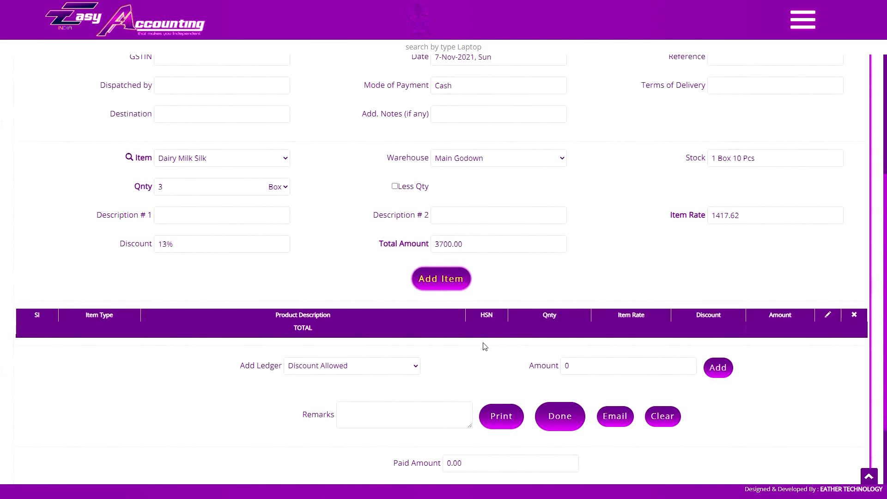
click(447, 283)
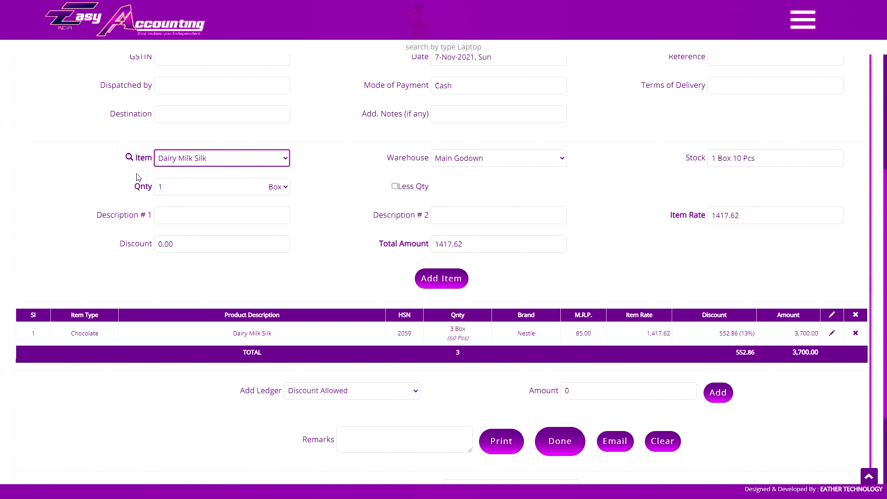
Step: Review the item list, warehouse options, quantity, discount and total amount fields for the next invoice line
click(251, 160)
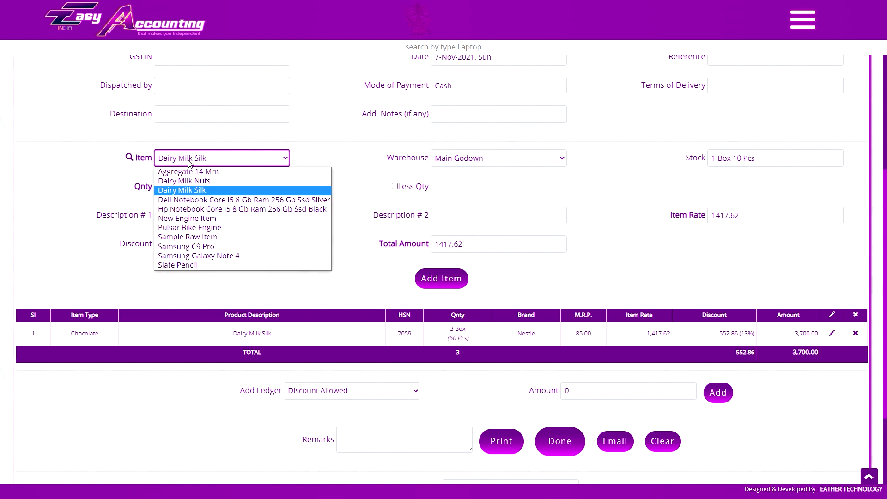
click(251, 161)
click(485, 162)
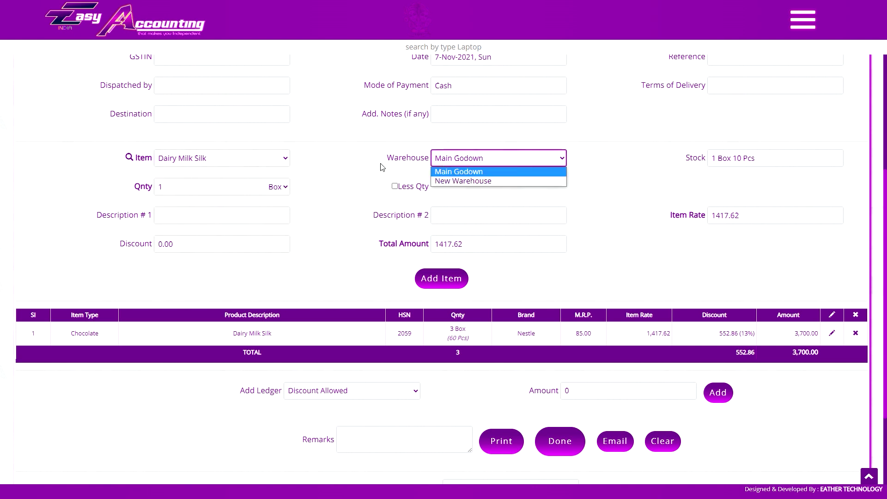
click(503, 158)
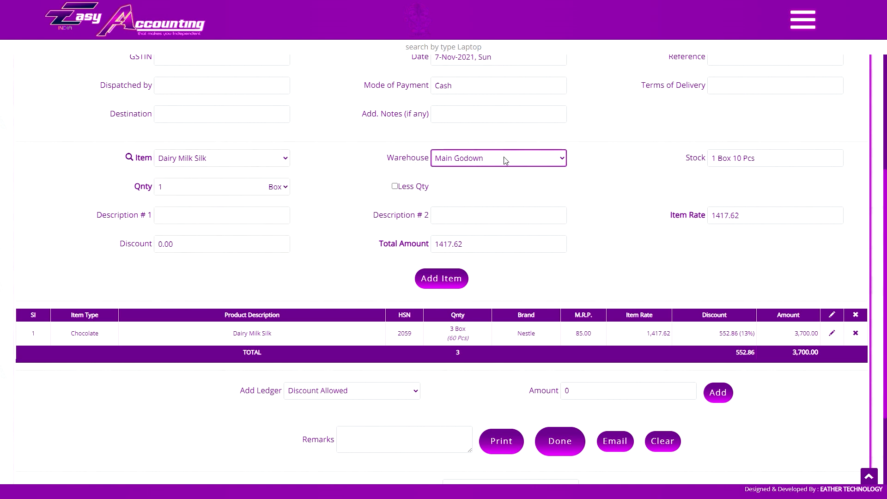
click(210, 186)
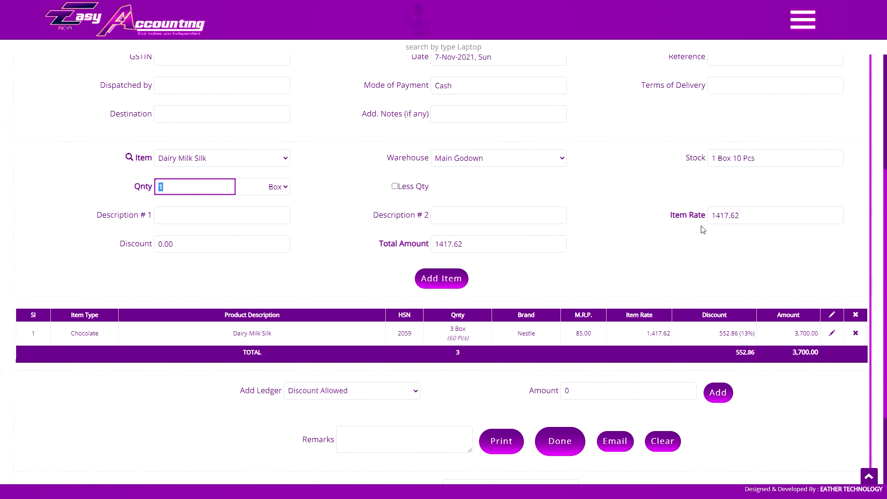
click(150, 248)
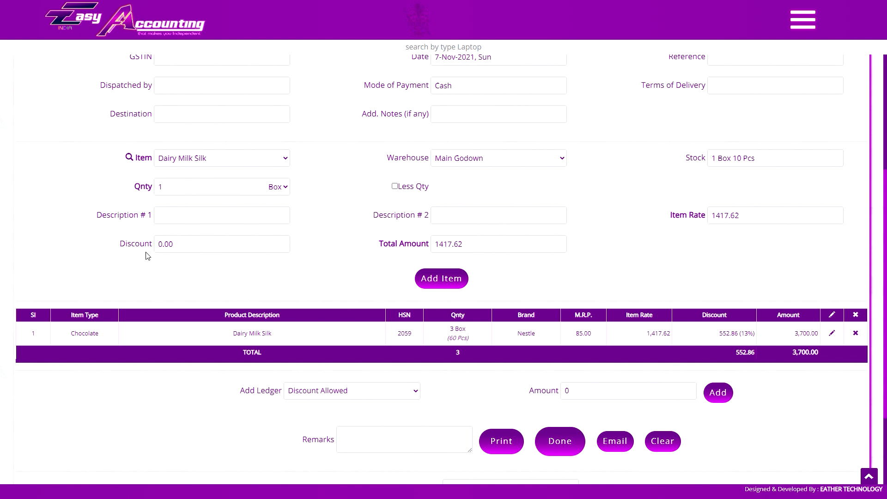
key(Tab)
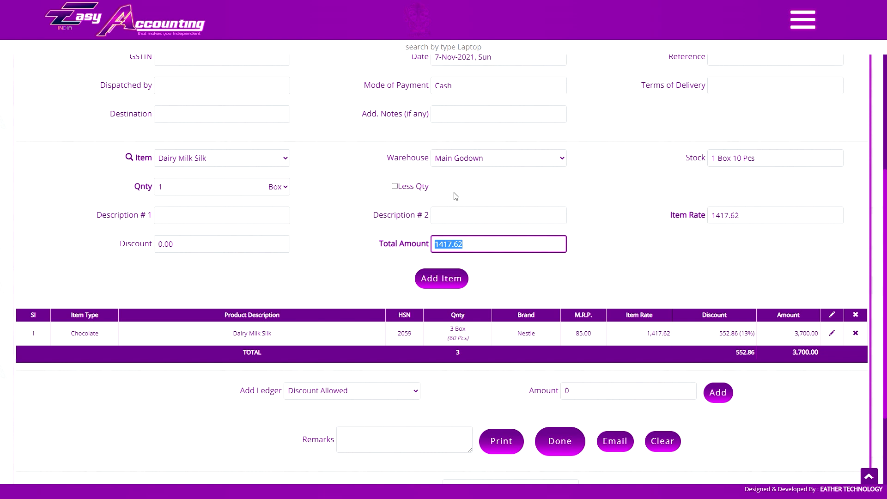
Step: Use voice commands to try Samsung Galaxy Note 4, Slate Pencil and Aggregate 14 Mm, ending on Slate Pencil with quantity 24 and total 2680
click(512, 192)
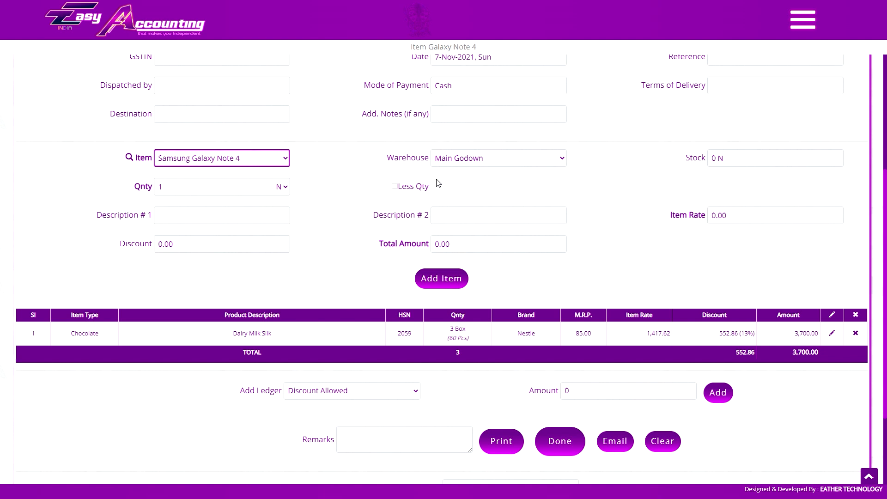
key(s)
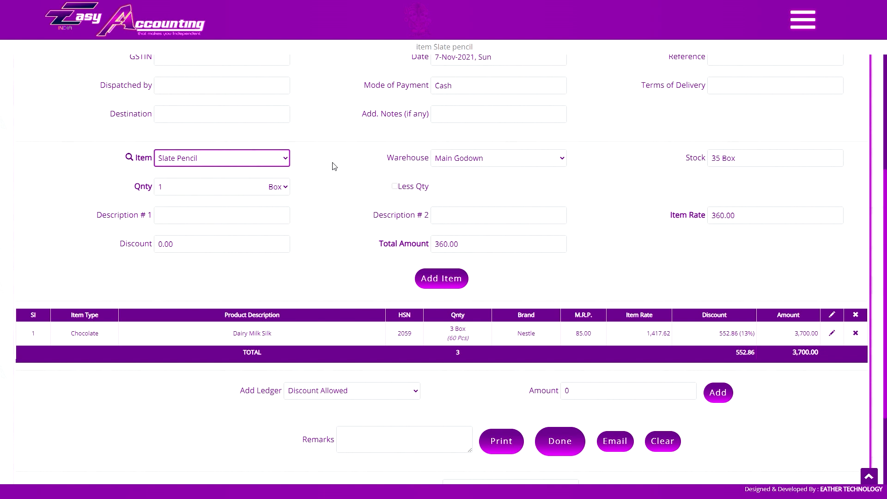
key(a)
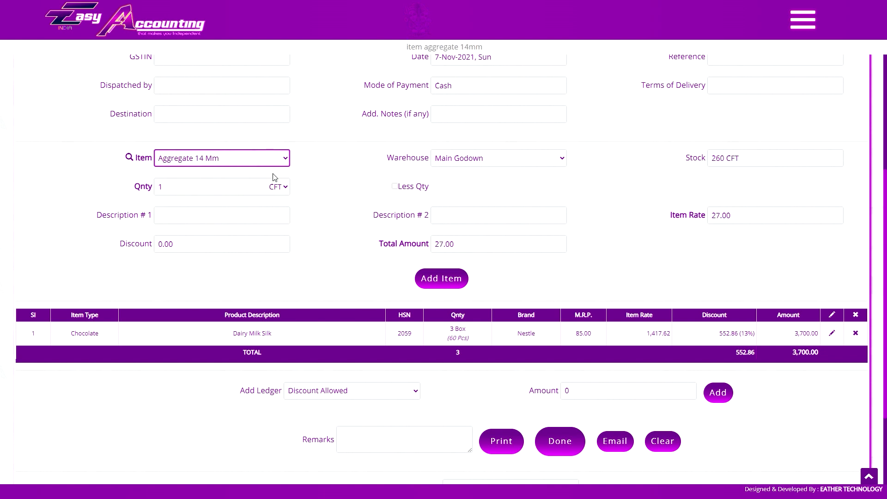
key(s)
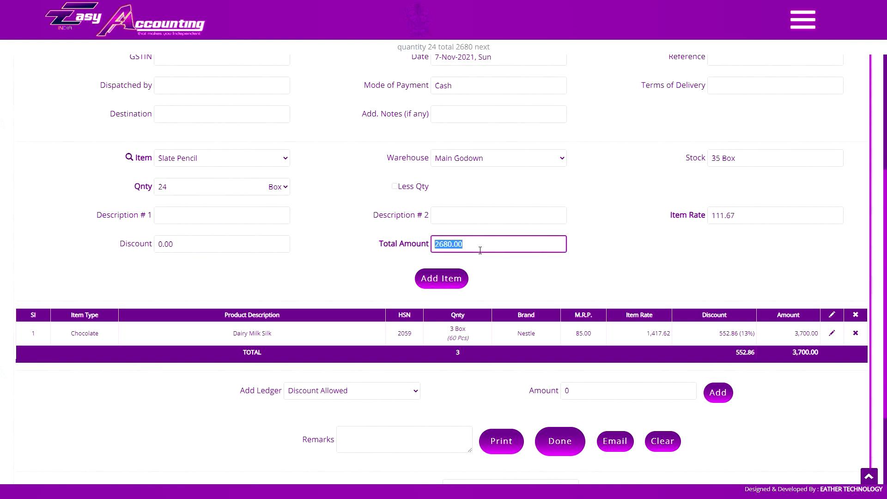
Step: Examine the Sale Panel voice command list, including the commands for item details and adding items
click(456, 252)
scroll(462, 268, down, 10)
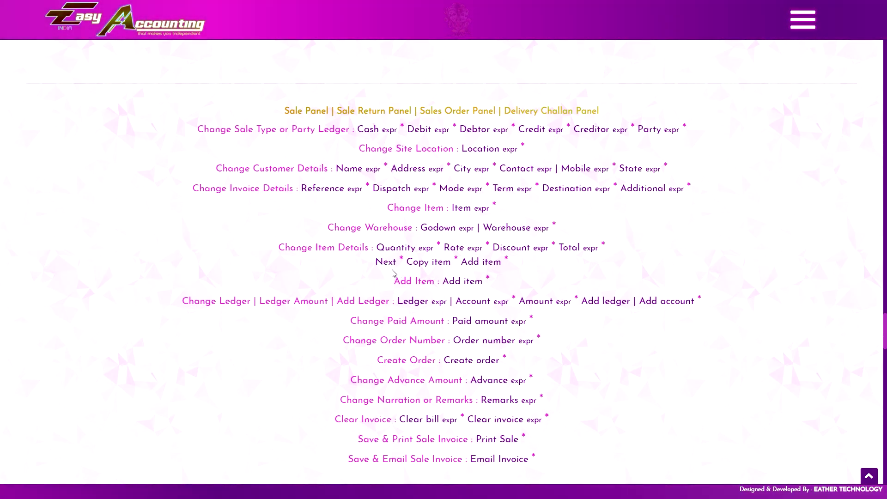
Step: Use voice commands to add 100 CFT of Aggregate 14 Mm with a 5% discount to the invoice
scroll(393, 272, up, 10)
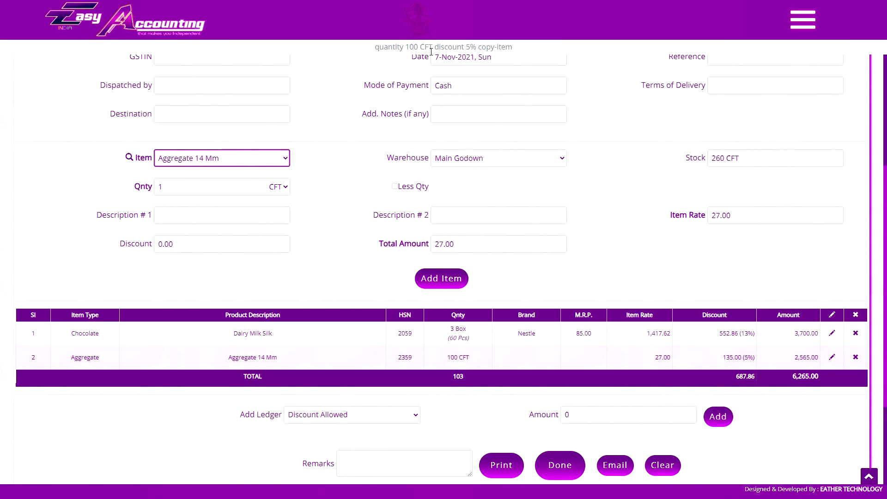
click(330, 272)
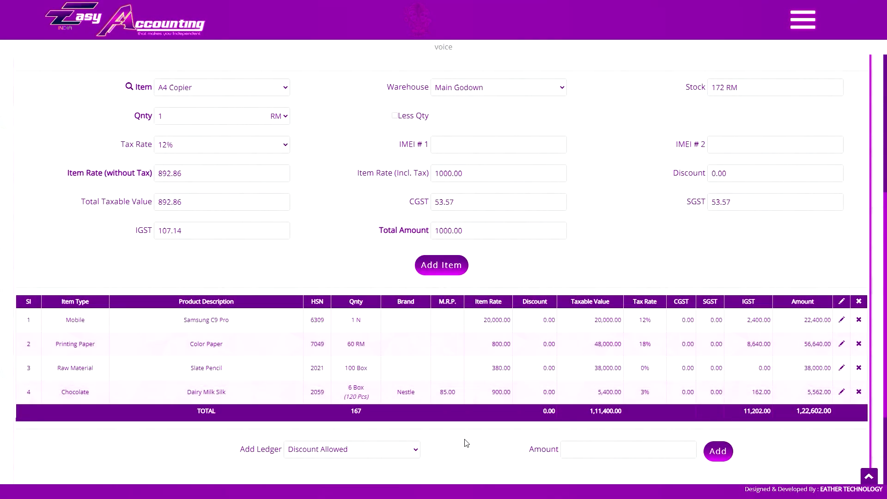
Step: Review the available ledgers and add the Freight & Forwarding Outwards ledger with an amount of 600
click(406, 449)
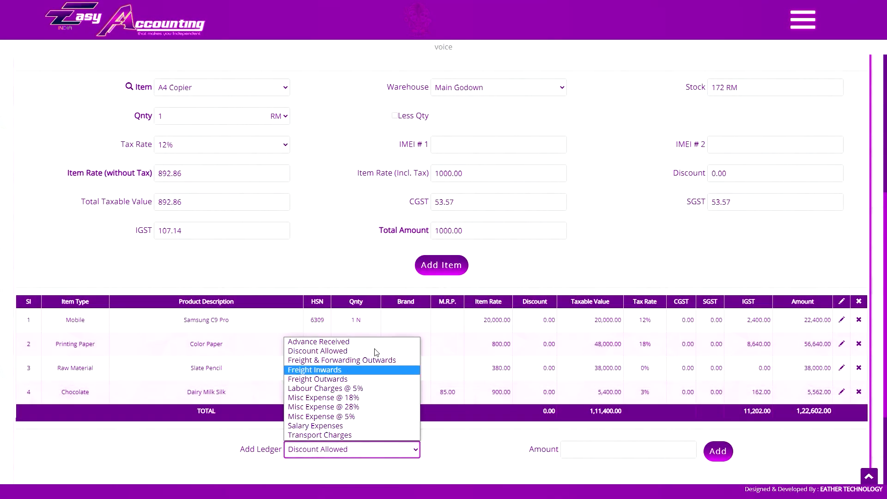
click(492, 436)
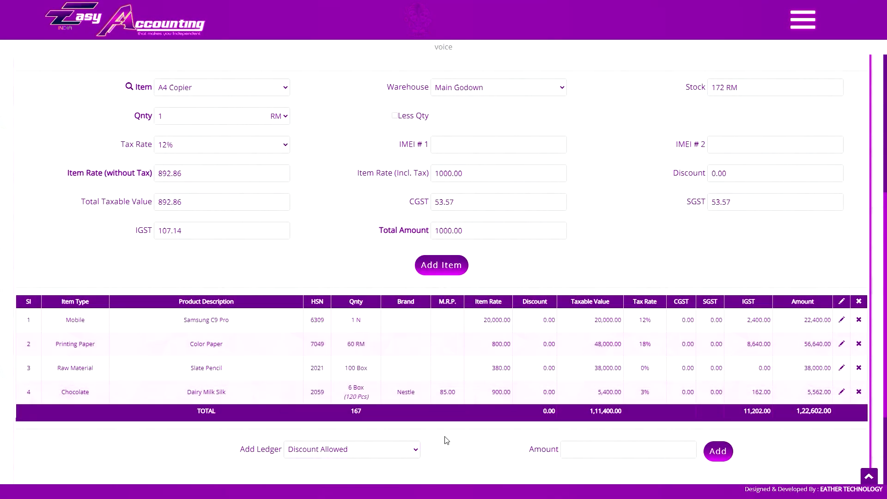
click(368, 448)
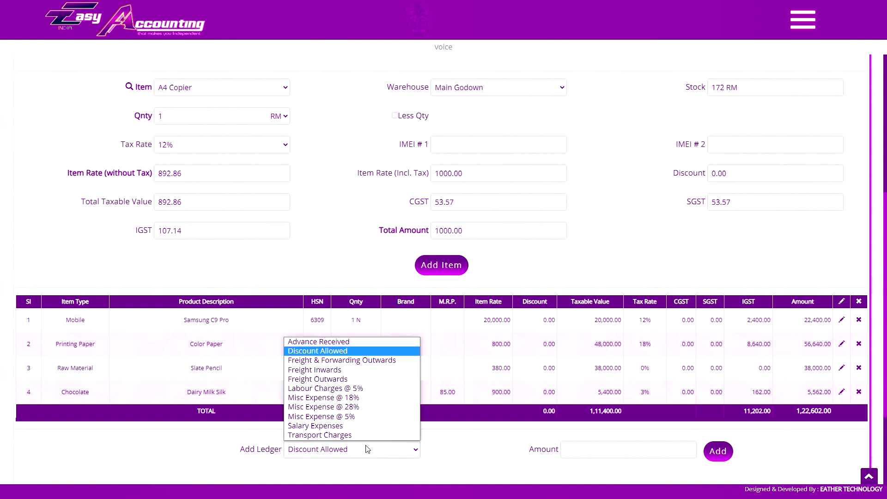
click(366, 352)
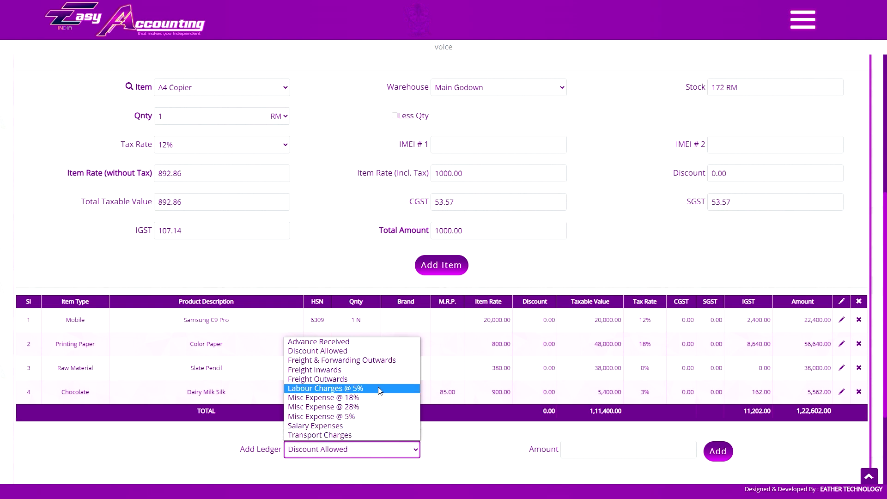
click(445, 445)
click(418, 449)
click(342, 360)
click(600, 458)
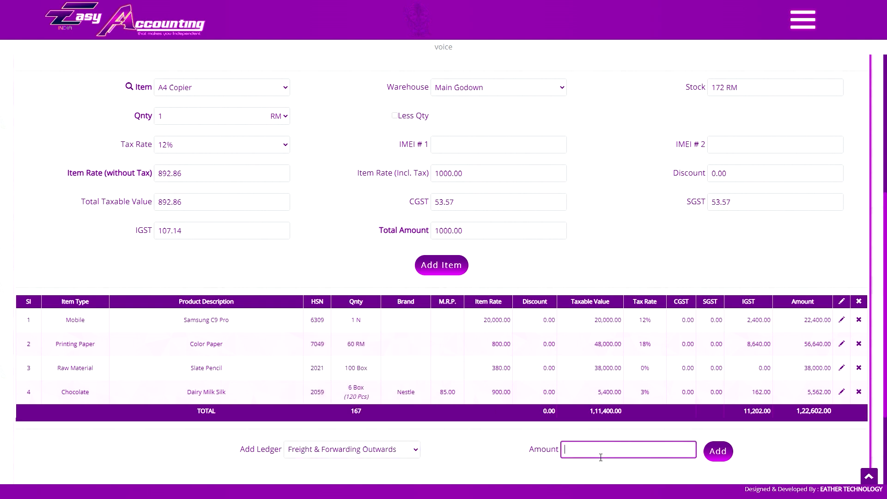
text(600)
click(718, 451)
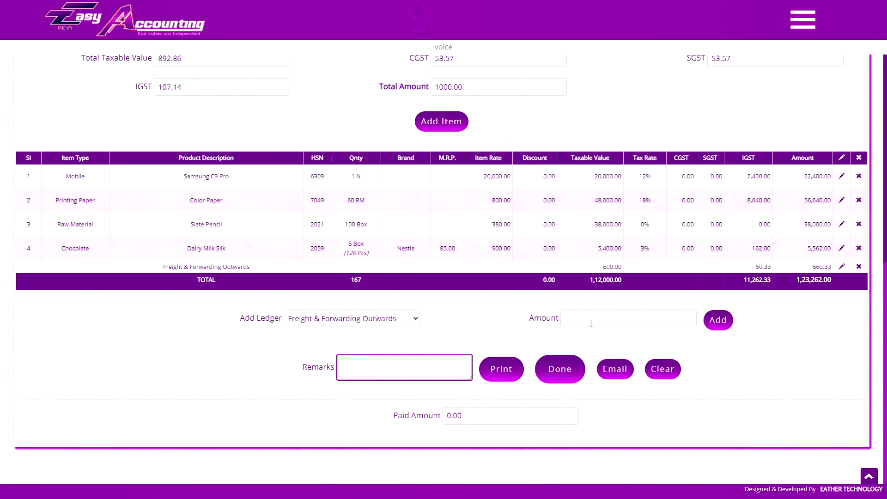
Step: Use voice commands to add a 500 Discount Allowed ledger and enter the remark "this is the remark for this invoice so enter your narration here"
click(381, 329)
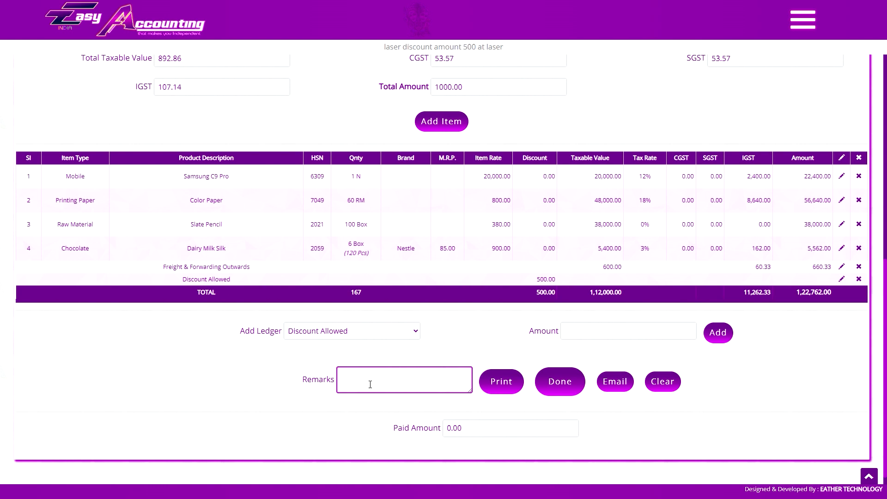
click(181, 385)
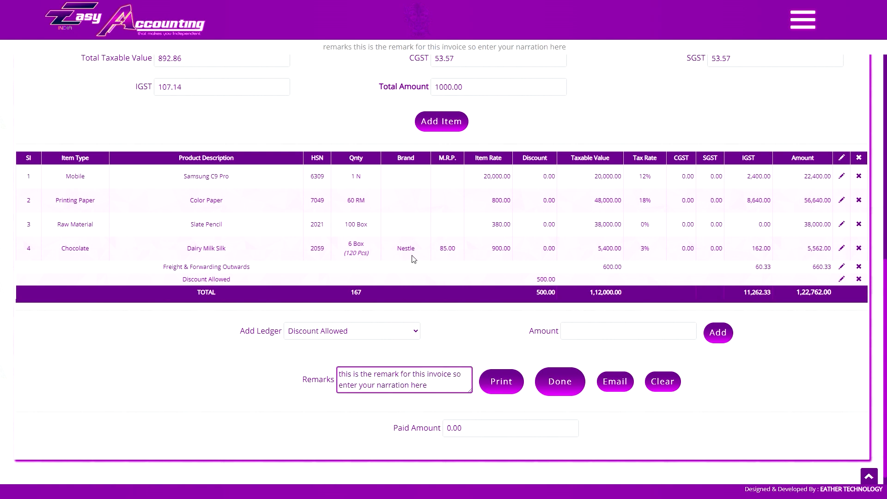
click(365, 403)
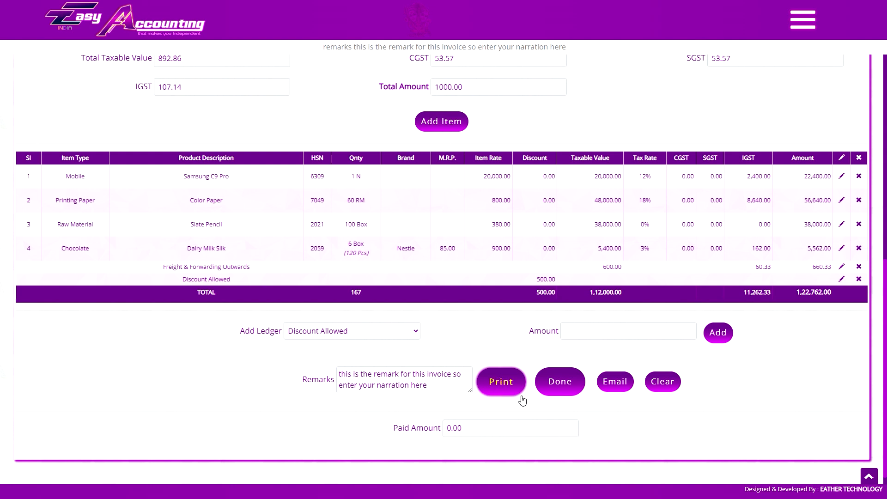
Step: Save the invoice with the voice command for printing the bill and open its print preview
click(613, 386)
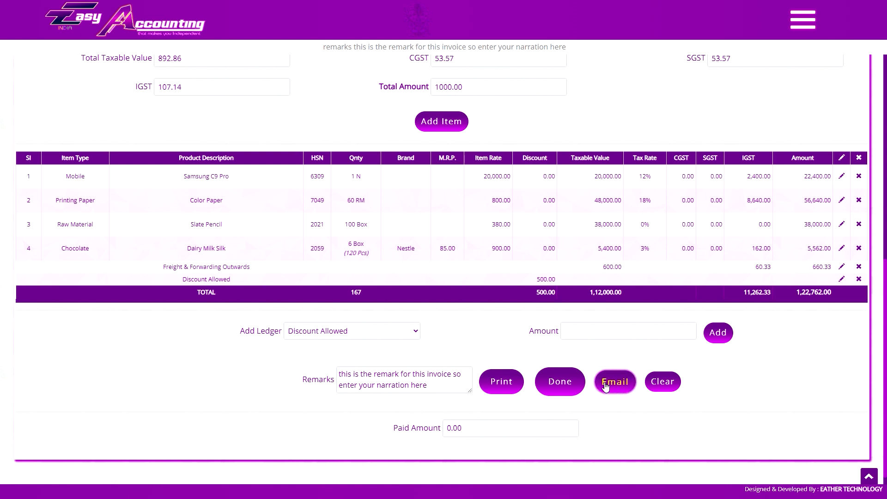
scroll(591, 255, down, 6)
scroll(592, 255, down, 3)
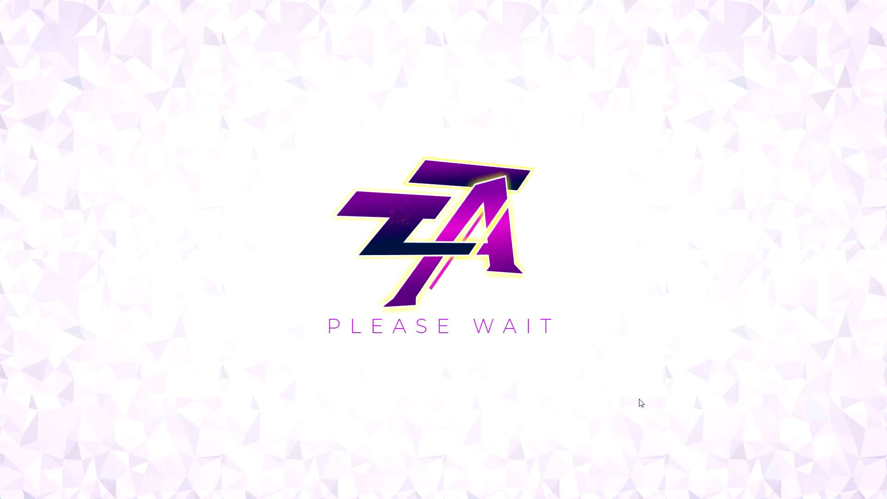
click(341, 8)
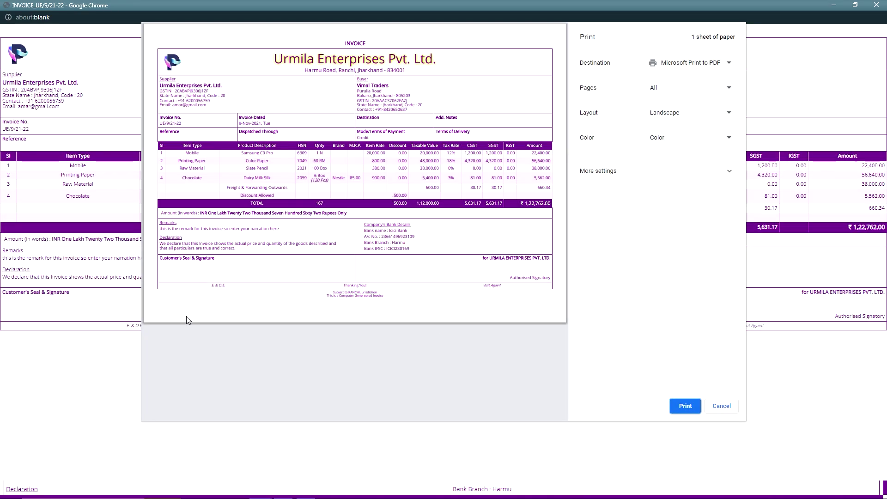
Step: Enlarge the invoice in the print preview, cancel printing and close the invoice copy view
click(169, 355)
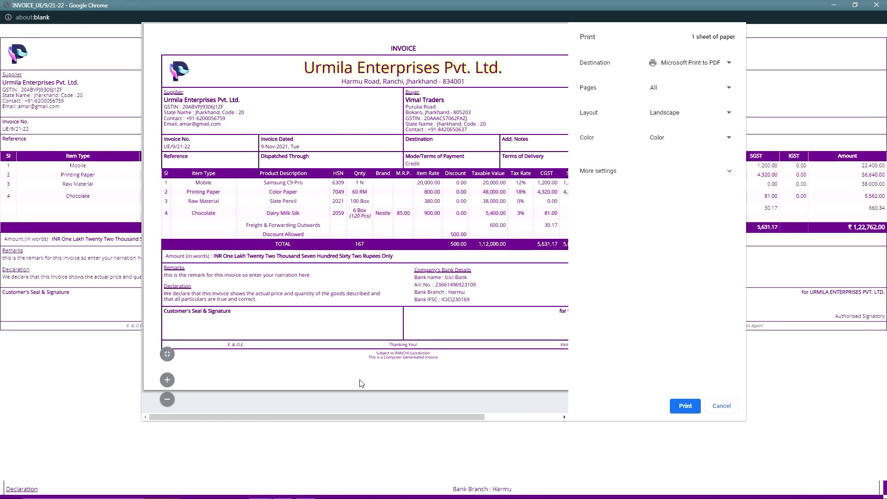
click(720, 462)
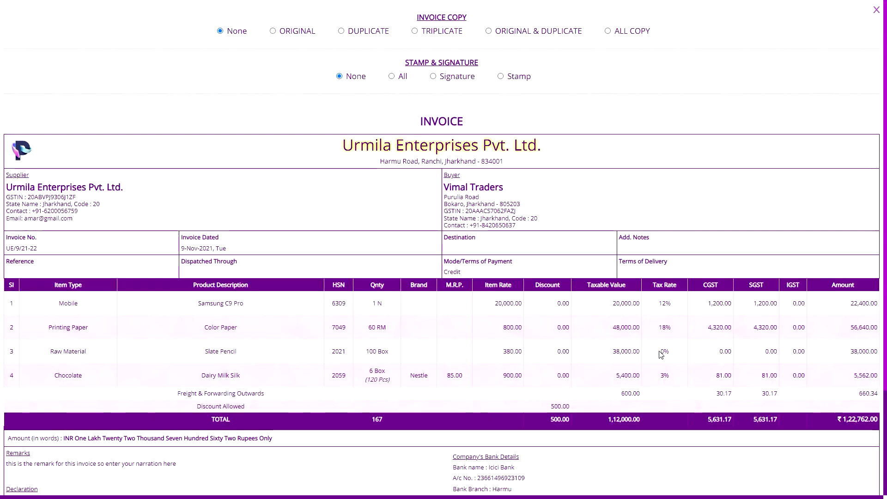
click(875, 10)
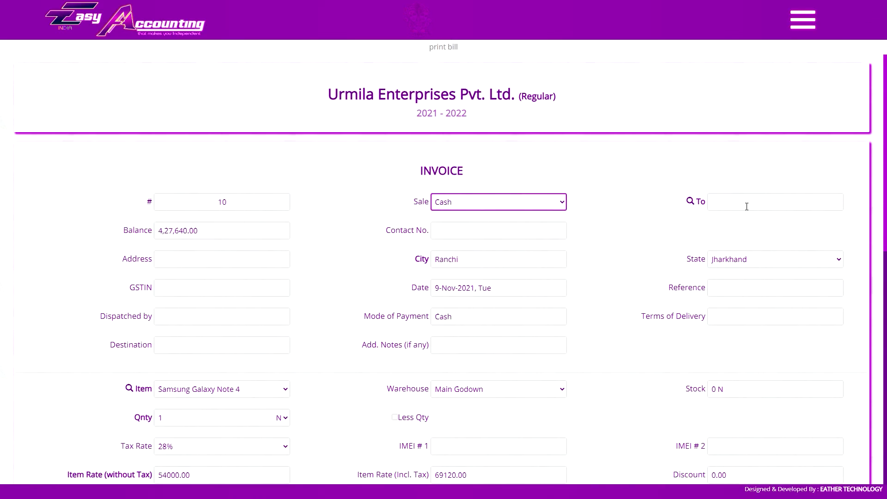
Step: Fill in the customer's name, contact number, address and GSTIN on the cash sale invoice, and enter "additional notes" as the additional notes
click(746, 207)
text(Vishal Kumar)
key(Tab)
text(main road)
key(Tab)
text(20ASD5F6ASDF562)
key(Tab)
text(additional notes)
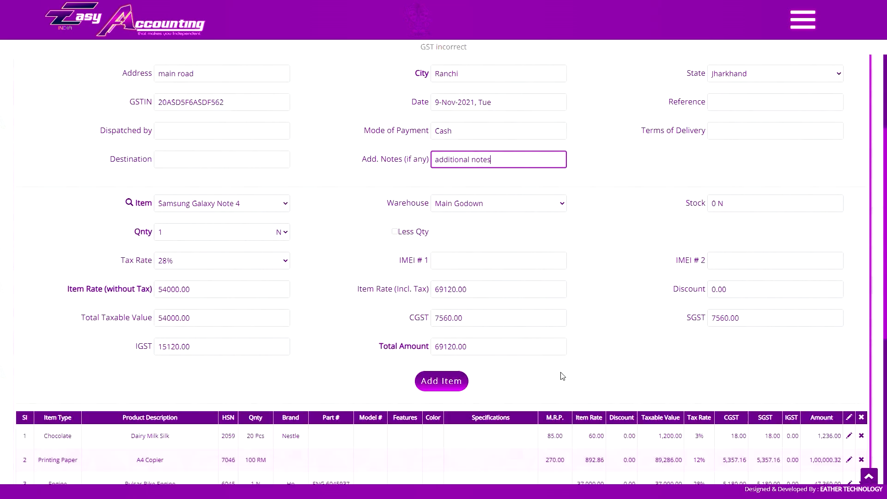
Step: Clear the whole invoice, including its customer details, item lines and ledger, and check the emptied form
scroll(562, 377, down, 6)
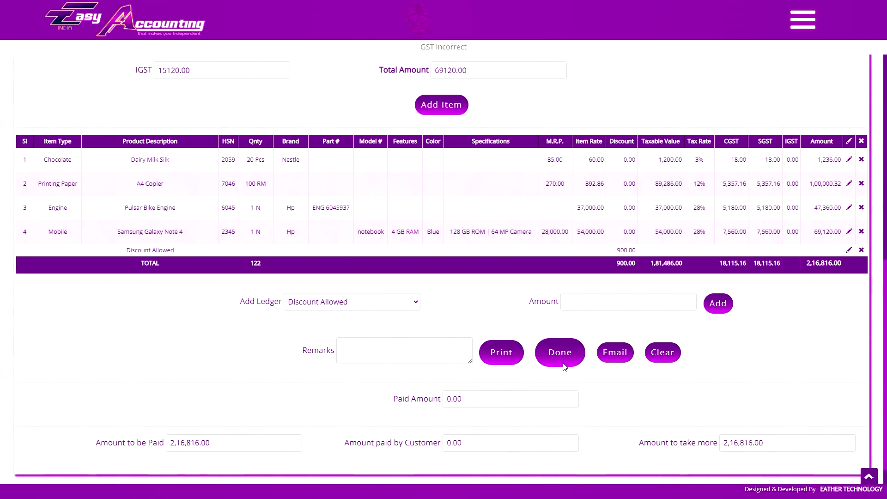
scroll(638, 323, up, 9)
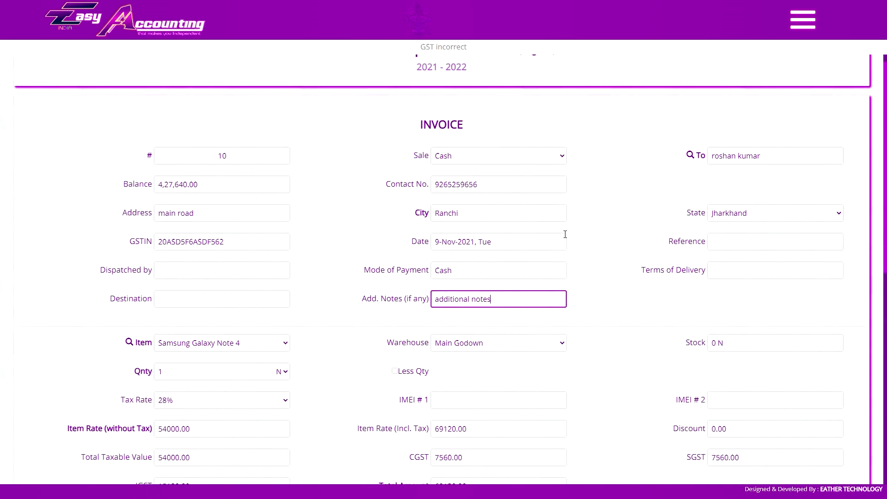
scroll(648, 342, down, 4)
scroll(648, 342, down, 3)
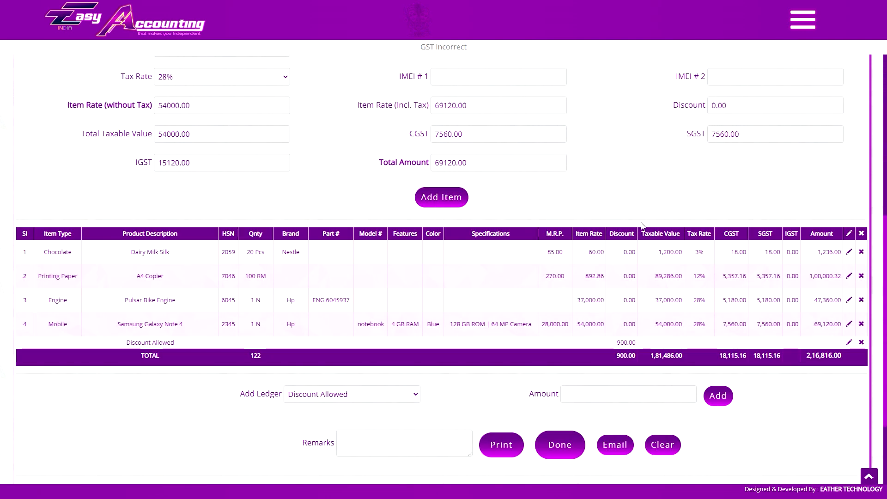
click(663, 445)
click(485, 43)
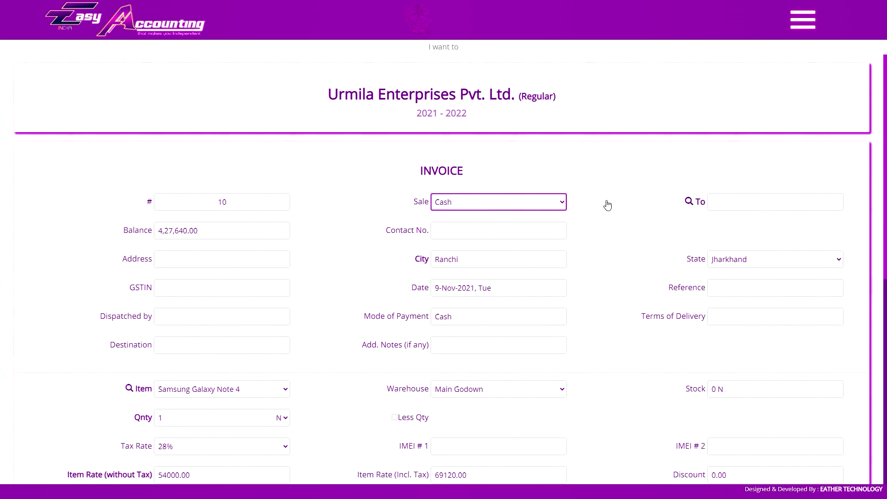
scroll(611, 206, down, 7)
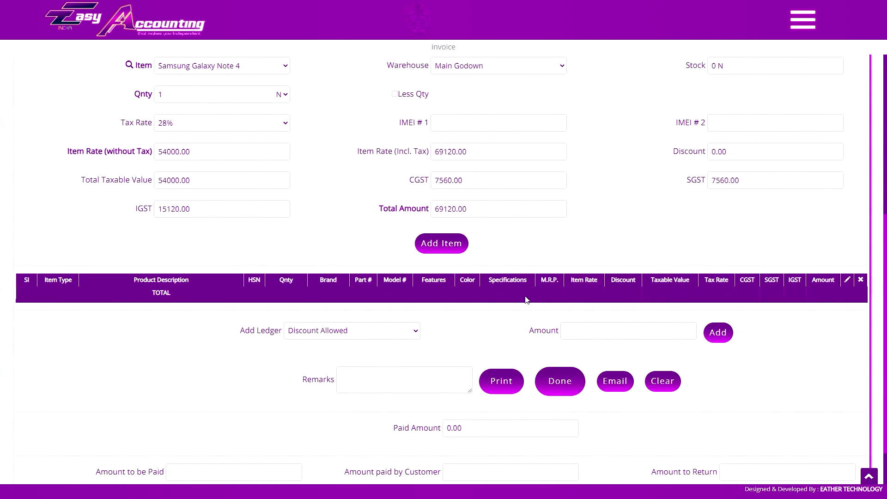
scroll(557, 305, up, 6)
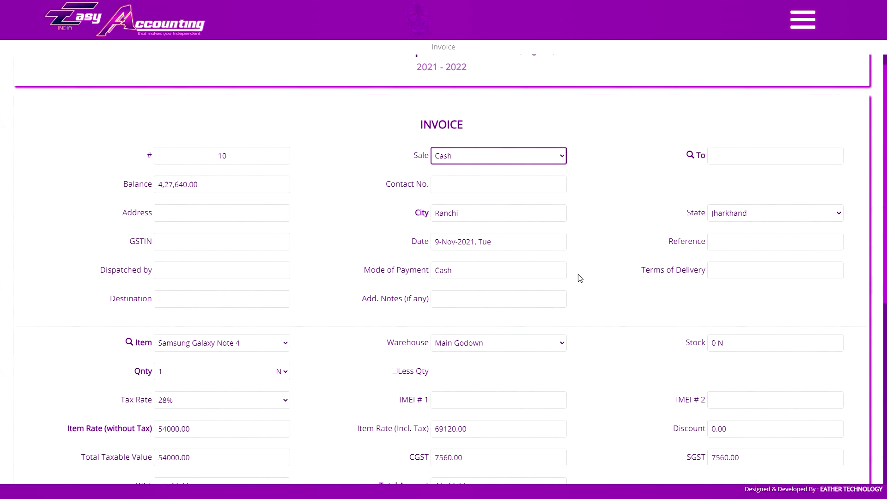
Step: Enter a Color Paper line on the cleared invoice with a quantity of 60 RM
scroll(542, 240, down, 7)
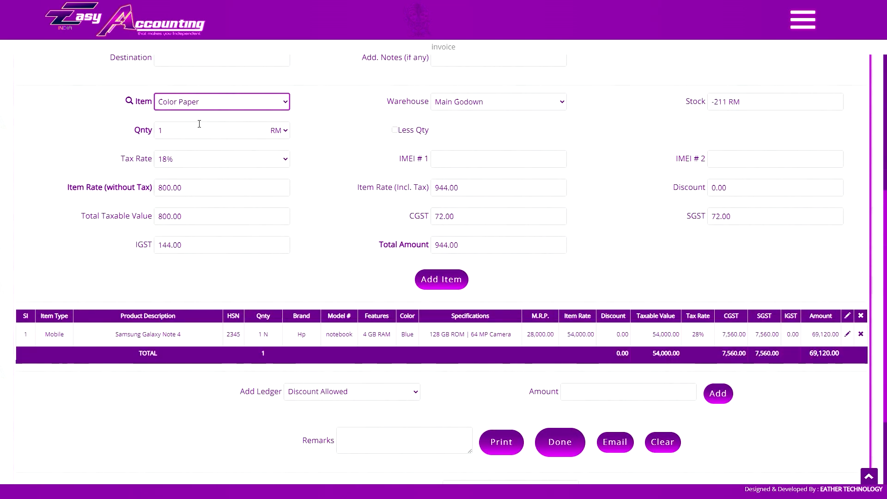
text(60)
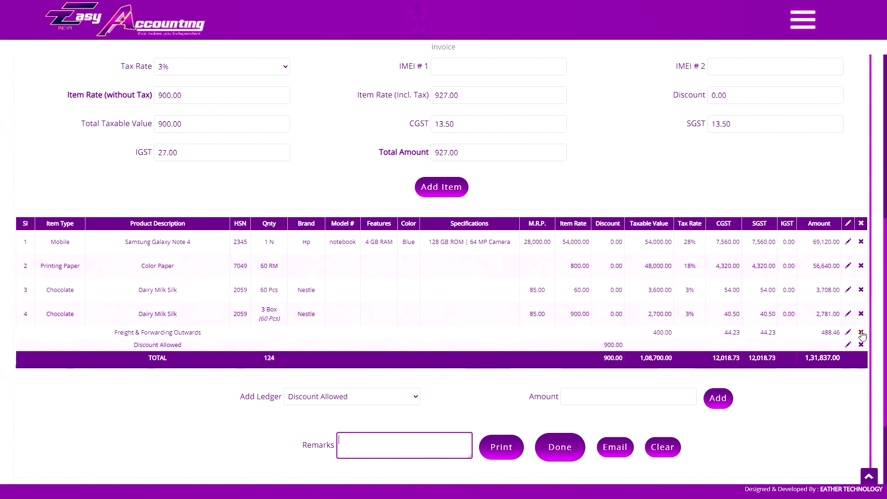
Step: Delete the Samsung Galaxy Note 4 line and the Discount Allowed ledger from the invoice
click(858, 263)
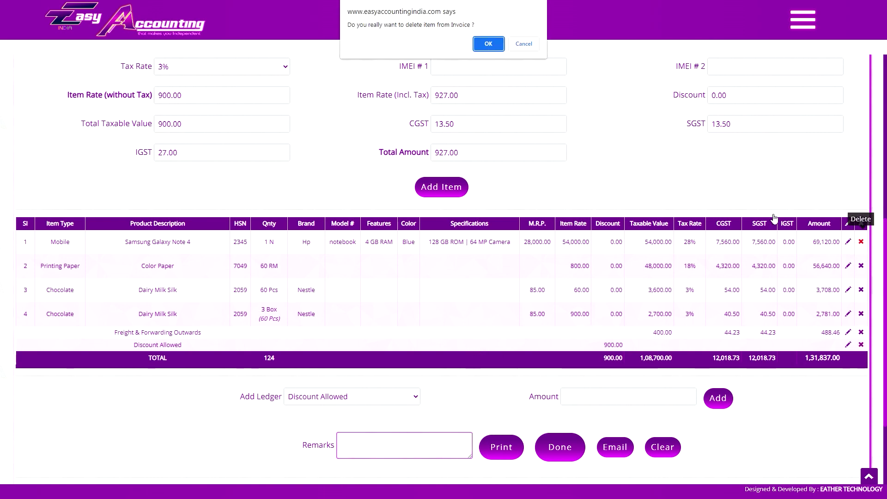
click(484, 43)
scroll(628, 206, down, 6)
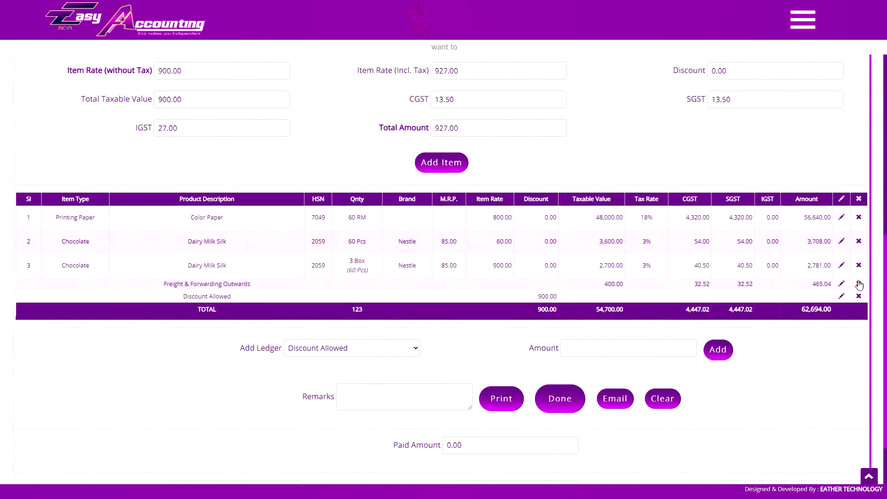
click(859, 295)
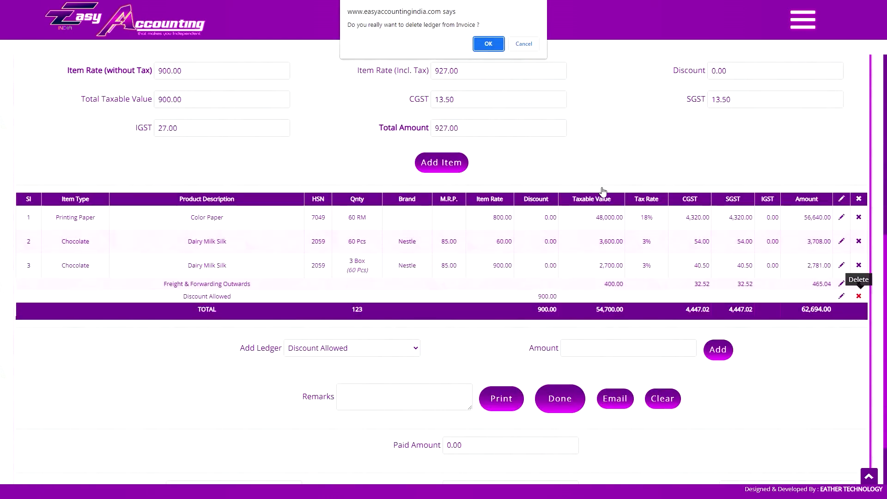
click(498, 43)
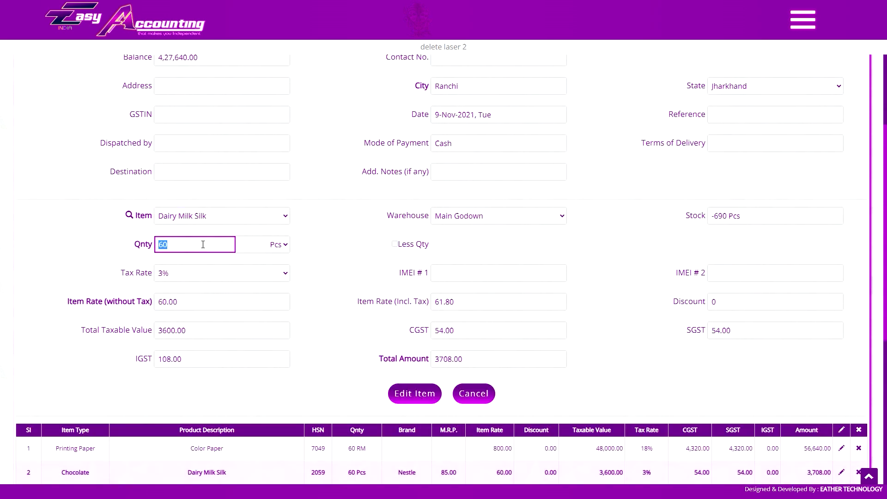
Step: Update the 60 Pcs Dairy Milk Silk line to a quantity of 4 Box with a 5% discount
click(764, 311)
text(5%)
key(Tab)
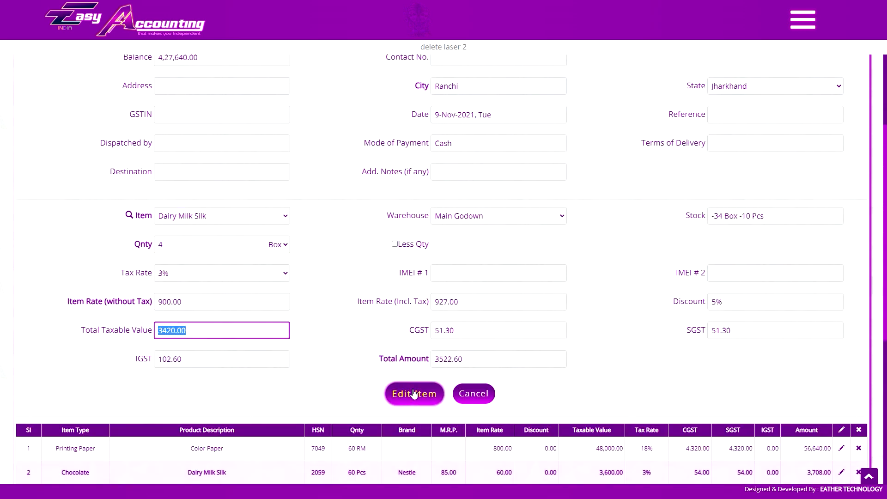
scroll(415, 393, down, 3)
click(414, 257)
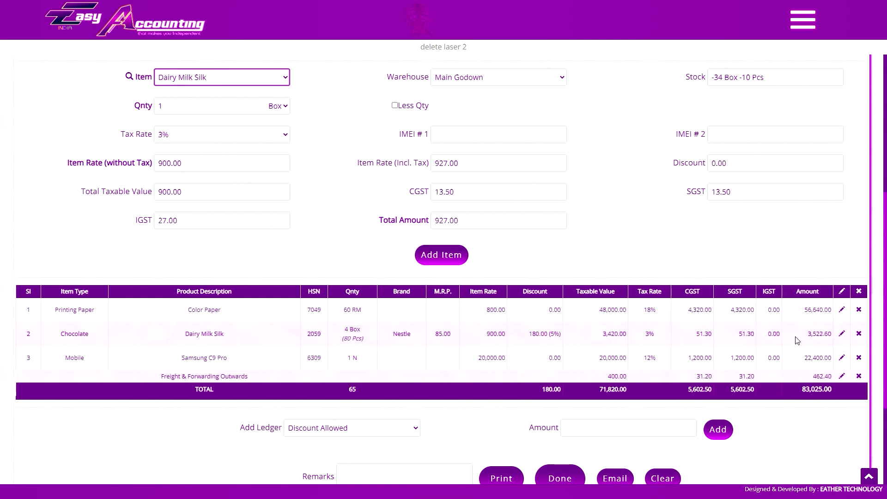
Step: Replace the Freight & Forwarding Outwards ledger line with Freight Outwards and set its amount to 600
scroll(829, 282, down, 2)
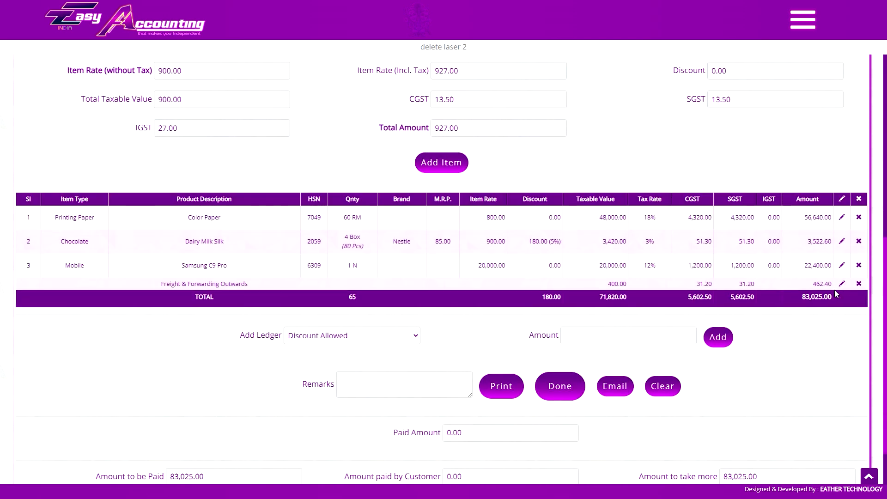
click(842, 283)
click(308, 335)
click(278, 388)
double_click(563, 337)
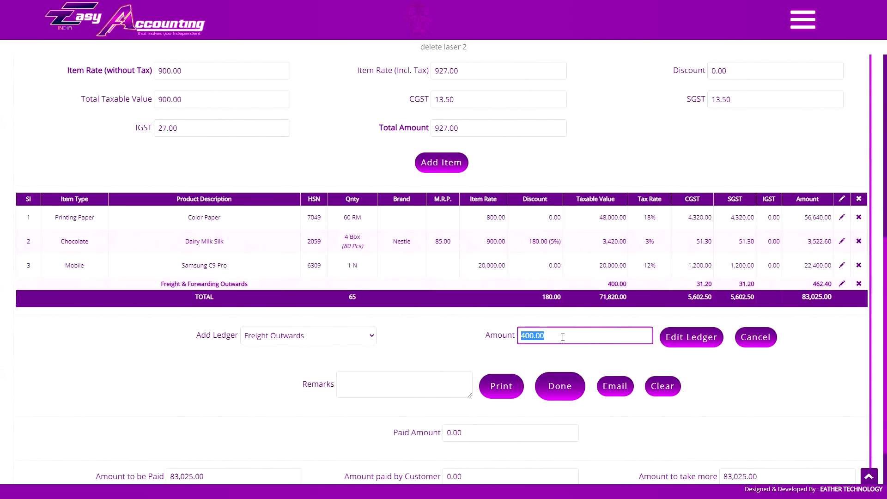
text(600)
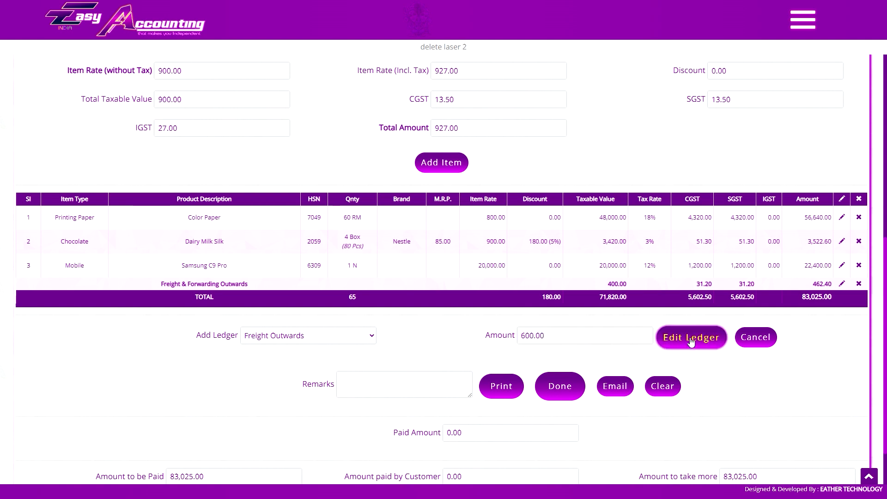
click(689, 341)
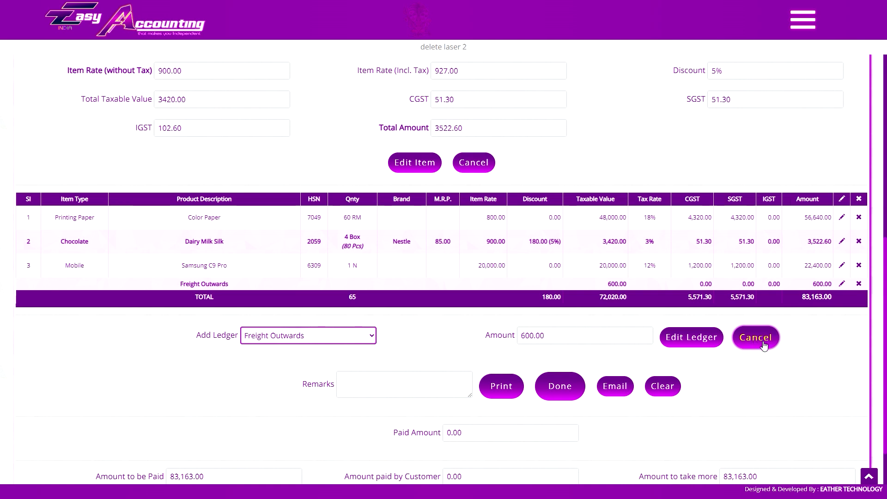
Step: Cancel the open edits of the Dairy Milk Silk line and the Freight Outwards ledger line
click(483, 163)
scroll(767, 437, down, 1)
click(756, 430)
scroll(767, 435, down, 3)
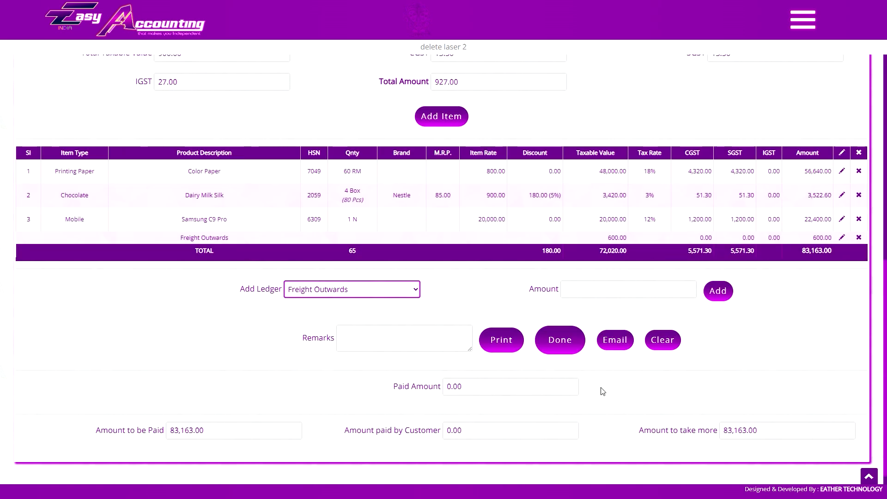
Step: Set the invoice's sale type to Debtors, billed to Natraj Industries in Delhi
click(530, 362)
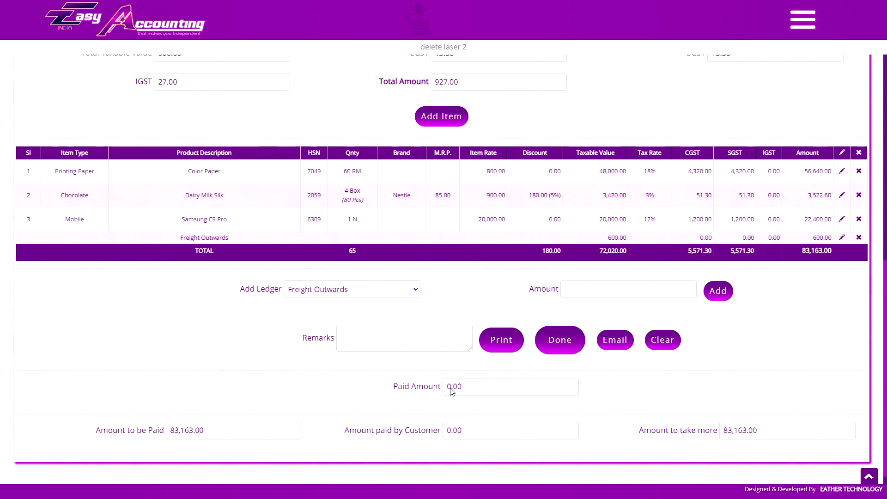
scroll(512, 210, up, 10)
click(758, 206)
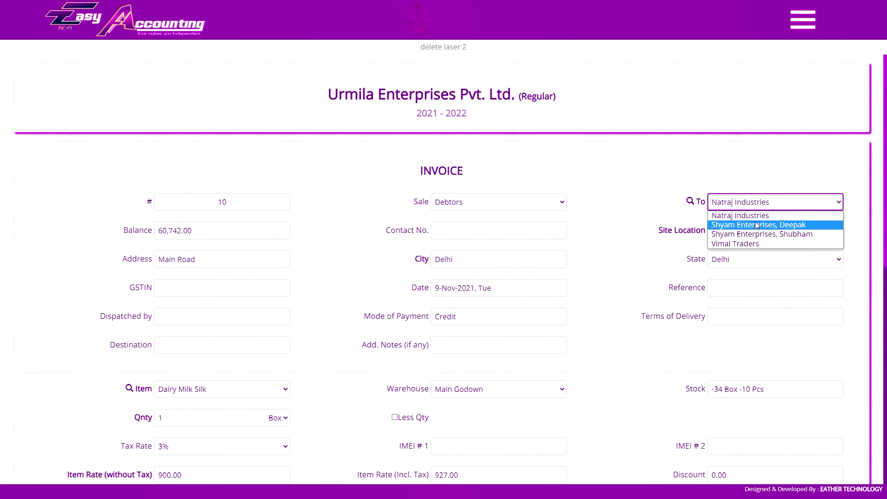
click(747, 236)
scroll(589, 311, down, 9)
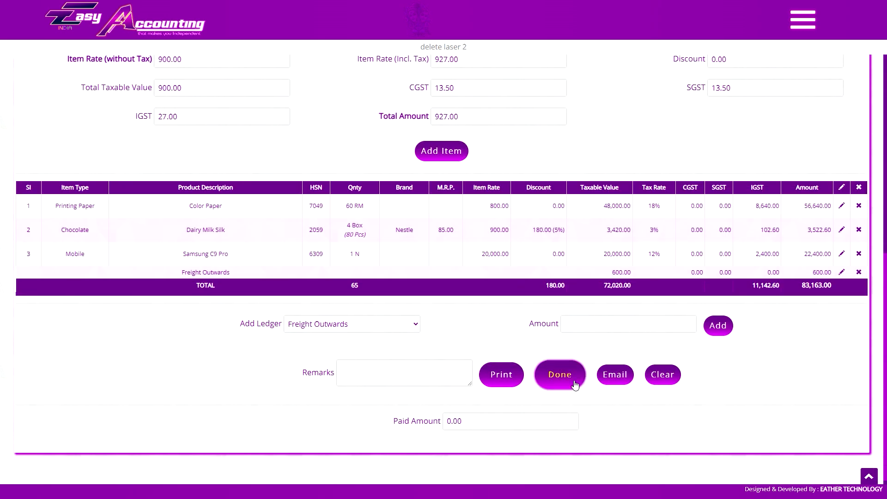
Step: Set the invoice's paid amount to 30000 and check the paid and due amounts in the print preview
click(457, 421)
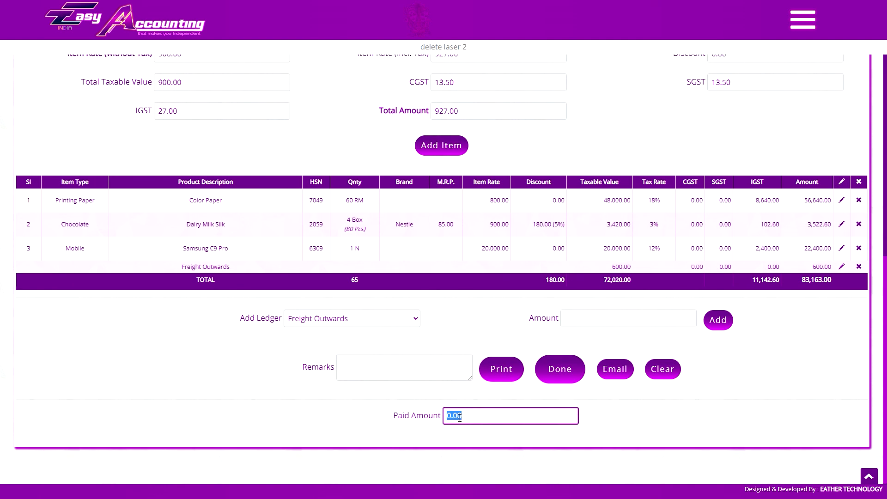
text(30000)
click(501, 368)
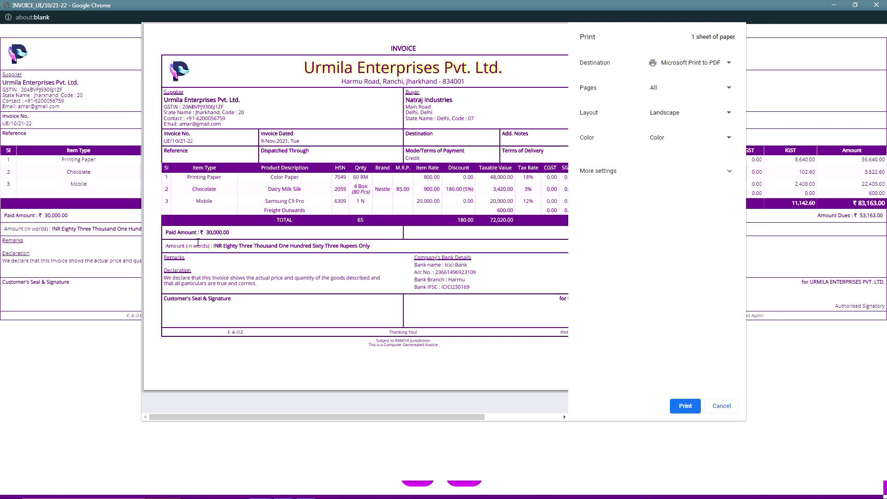
drag(247, 417, 323, 417)
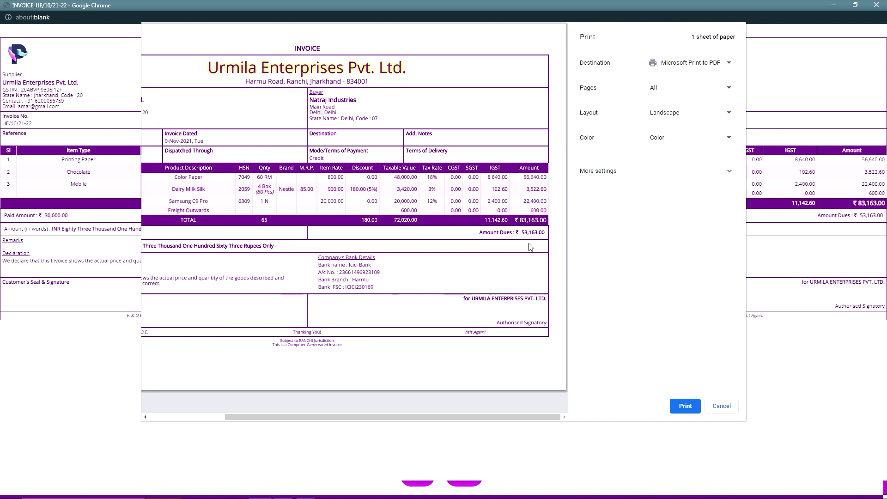
scroll(249, 247, left, 3)
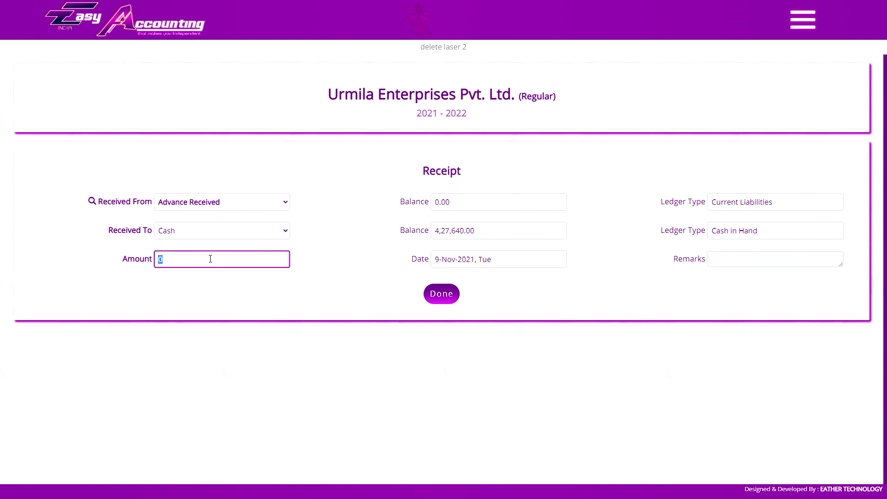
Step: Record a receipt of 30000 from Advance Received into Cash
text(30000)
click(445, 295)
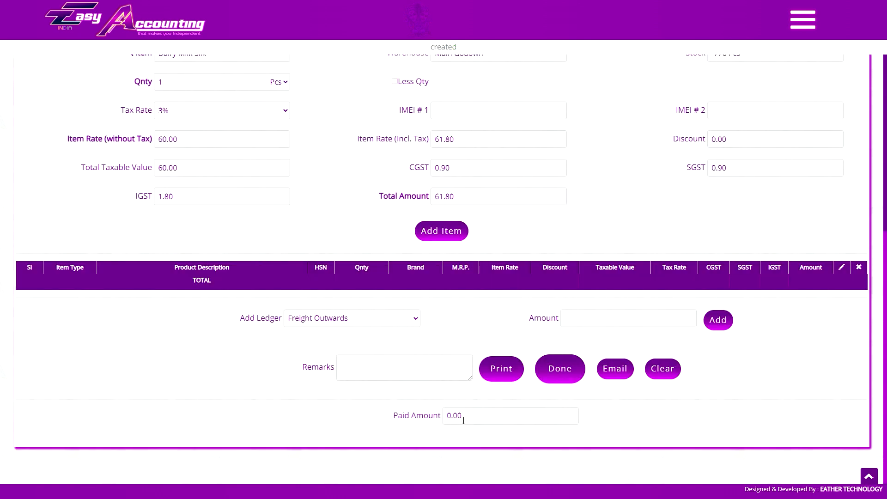
Step: Set the new invoice's sale type to Cash and enter the customer's name as the buyer
click(478, 419)
click(477, 432)
scroll(477, 434, up, 7)
click(507, 203)
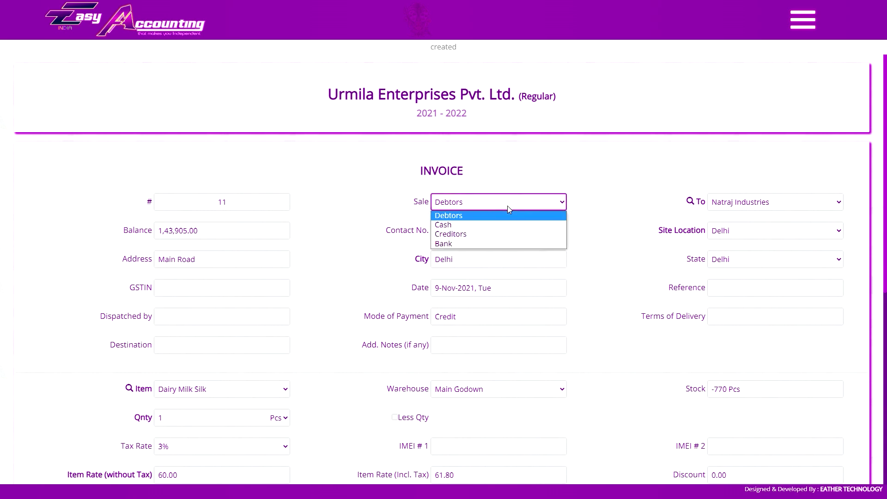
click(476, 223)
click(757, 207)
text(m)
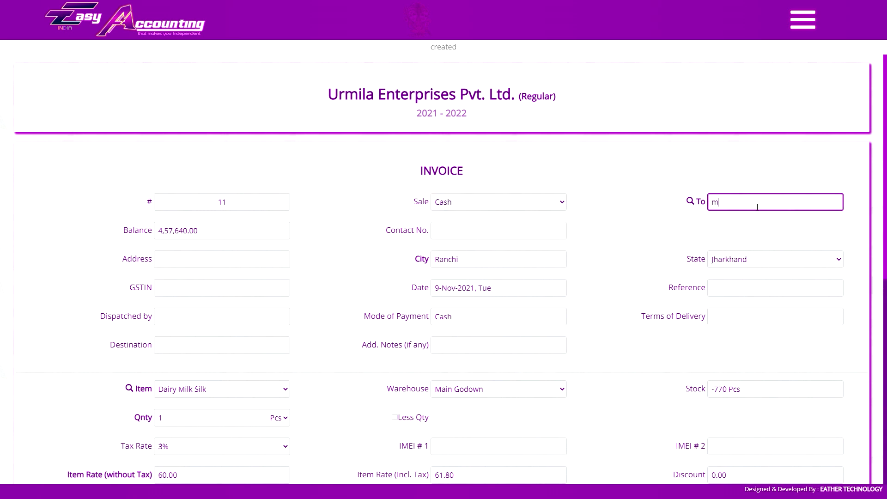
text(ohan)
scroll(649, 197, down, 8)
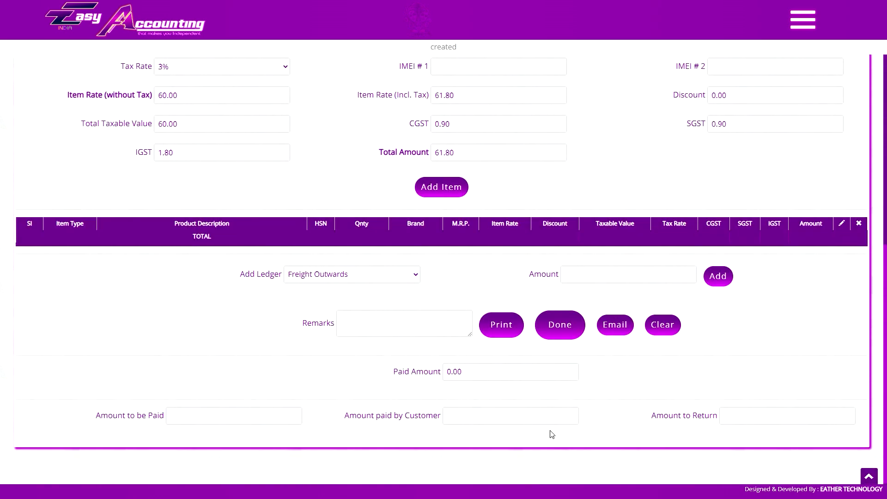
Step: Add a 4 Box Slate Pencil line to the invoice and set the amount paid by the customer to 2000
scroll(621, 432, up, 3)
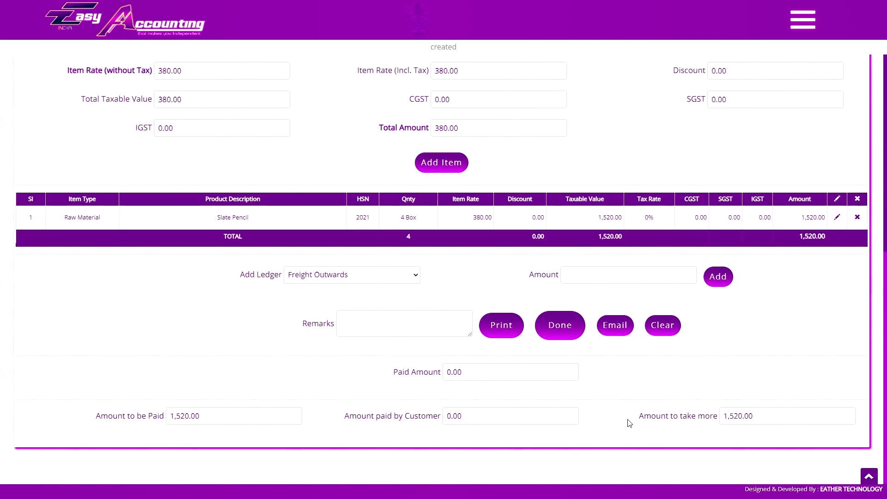
click(494, 415)
text(2000)
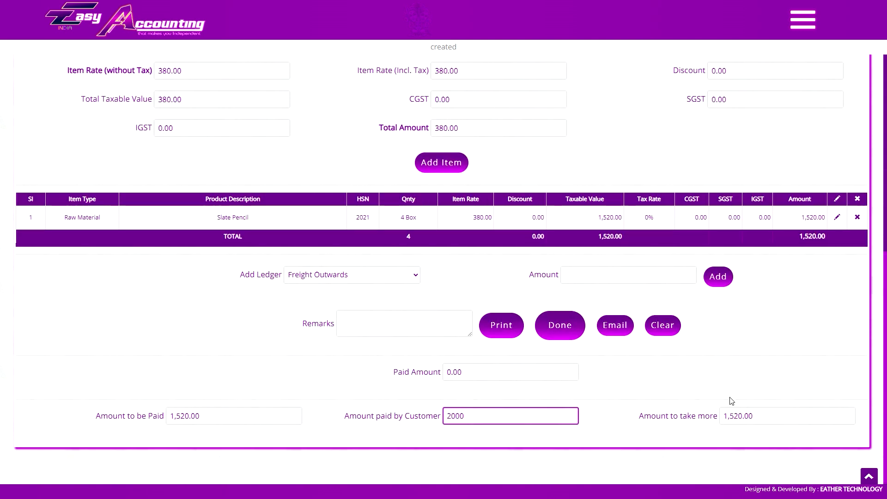
key(Tab)
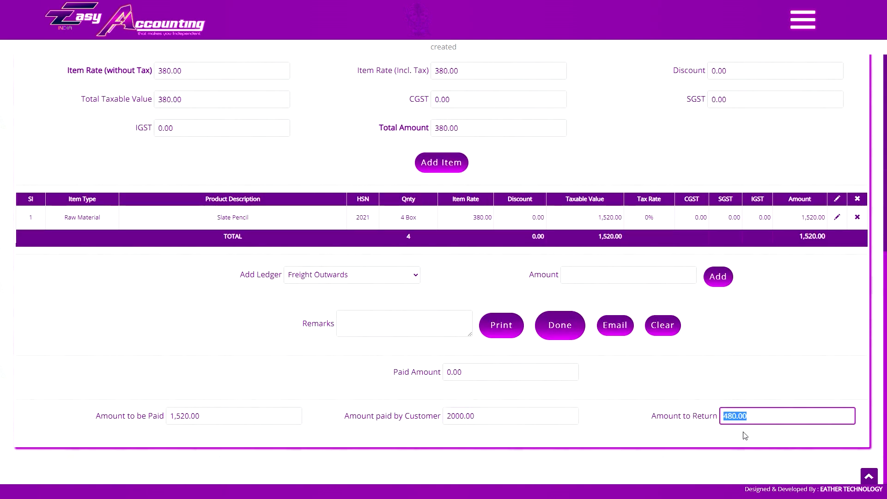
click(749, 432)
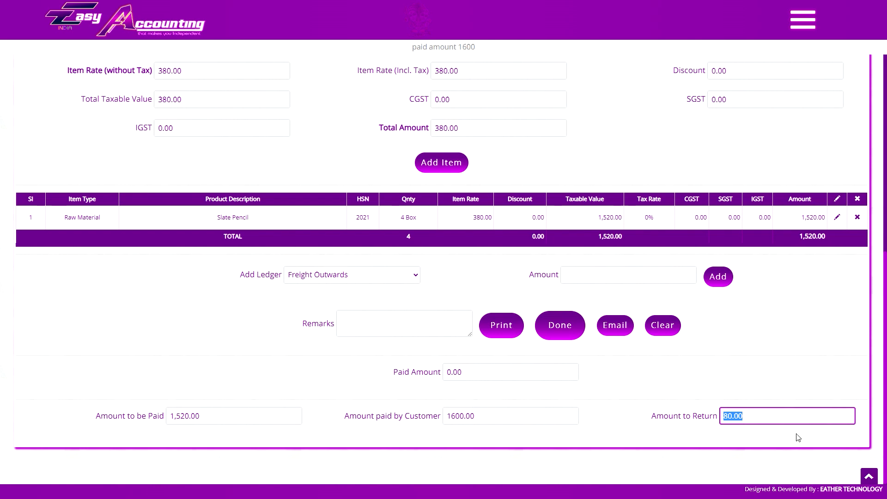
Step: Open the delivery challan form and list all existing delivery challans with the All criteria
click(802, 19)
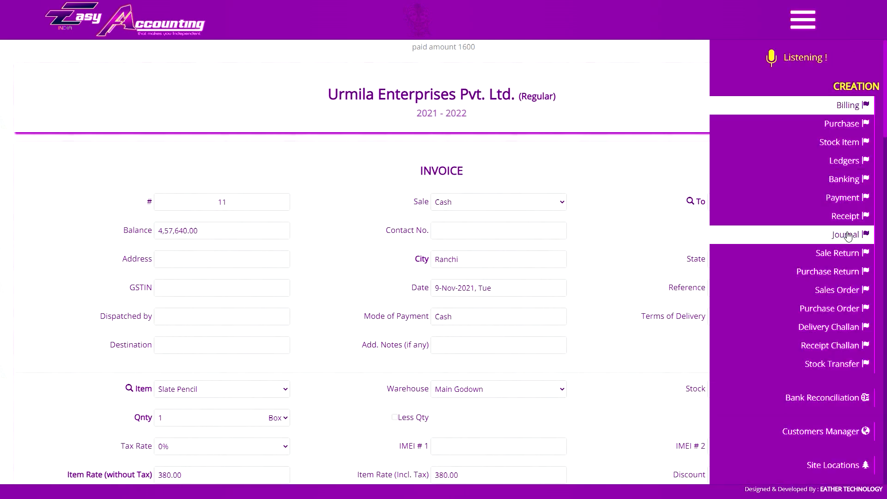
click(826, 329)
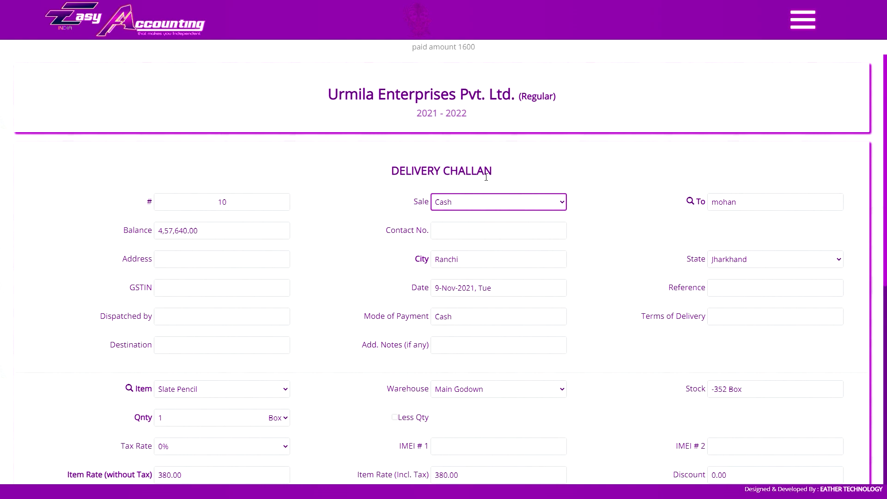
click(803, 20)
click(822, 298)
click(579, 197)
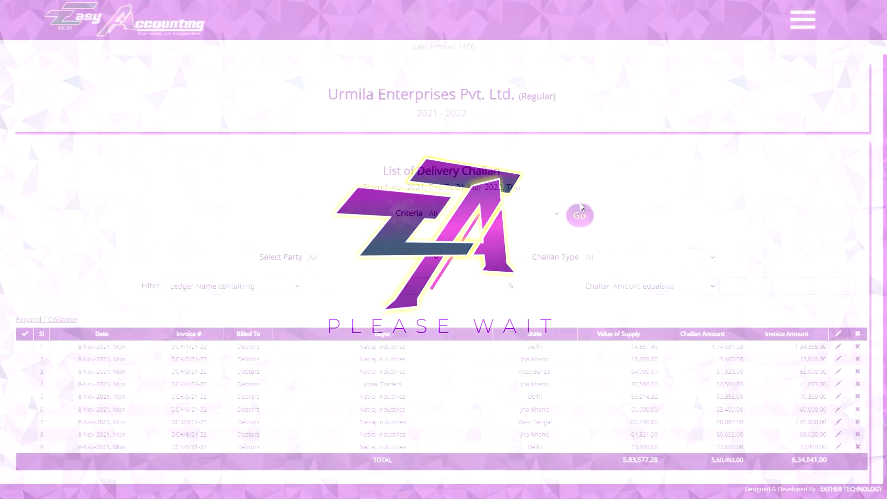
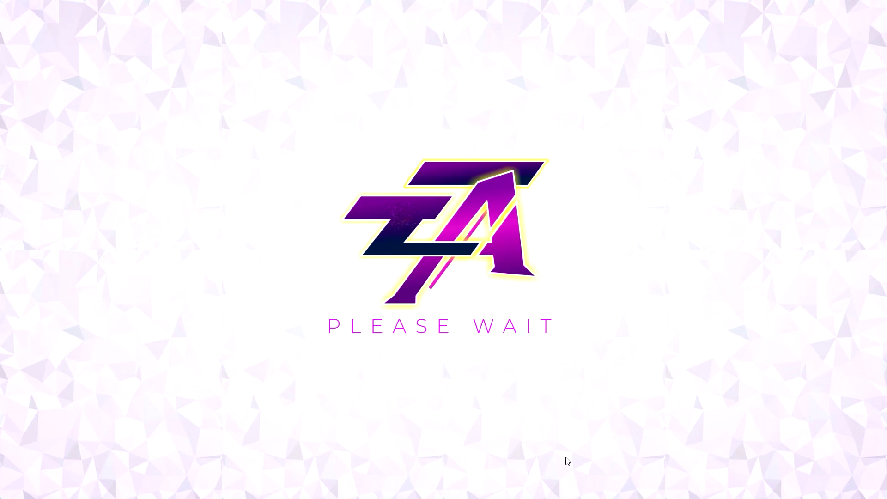
scroll(709, 289, down, 1)
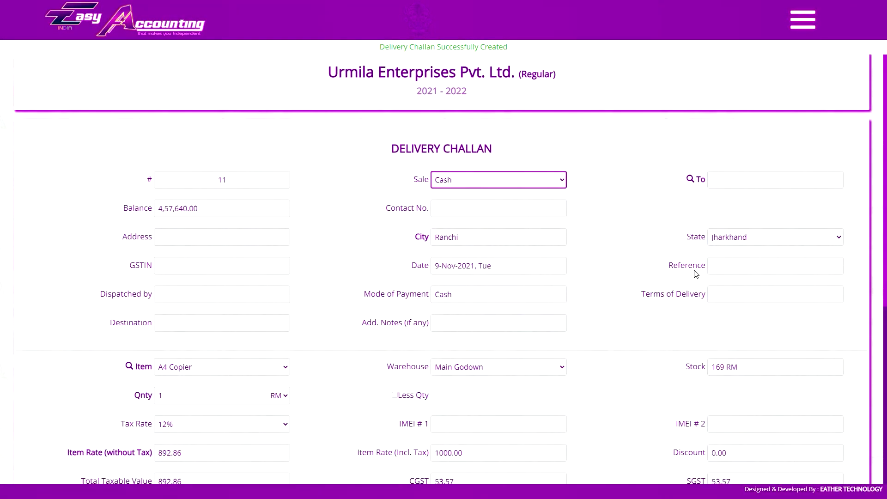
scroll(153, 355, up, 1)
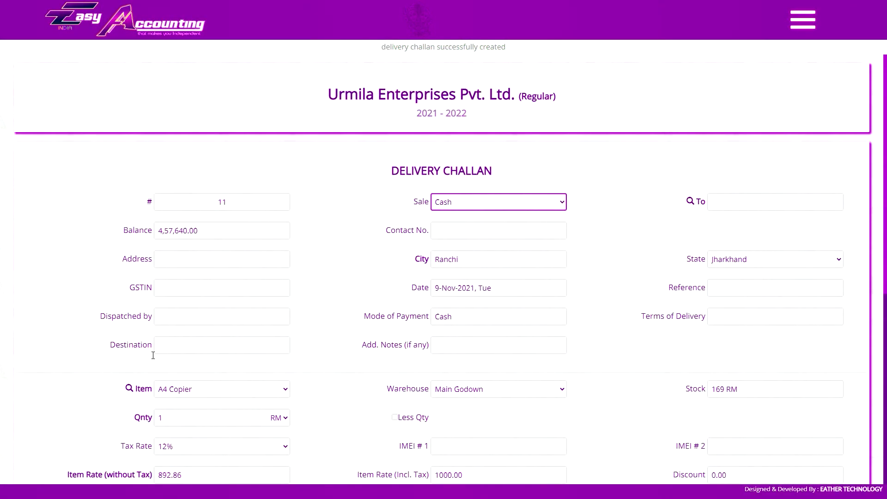
scroll(274, 352, down, 2)
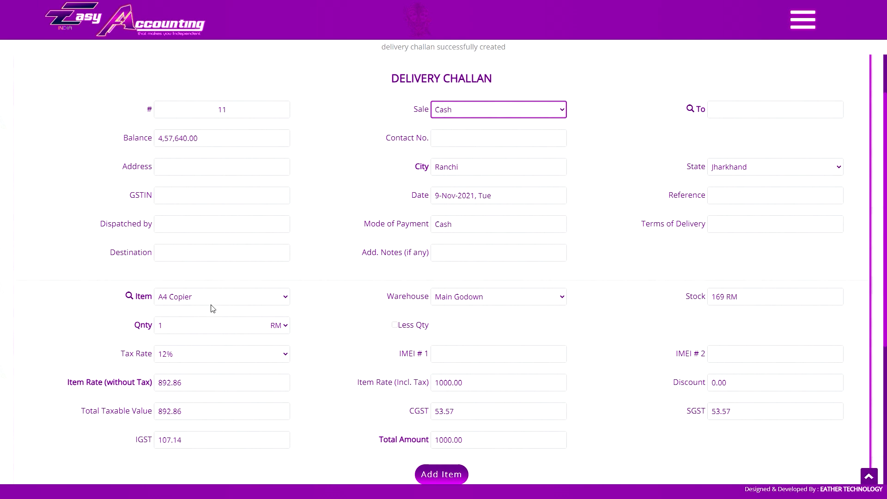
scroll(722, 306, up, 2)
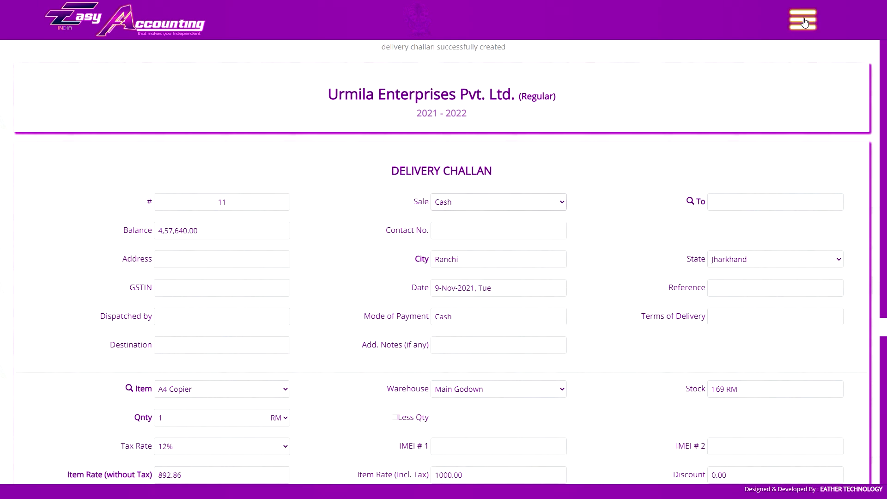
Step: Open the List of Sales and try its By Month and By Date criteria
click(803, 19)
scroll(854, 253, down, 5)
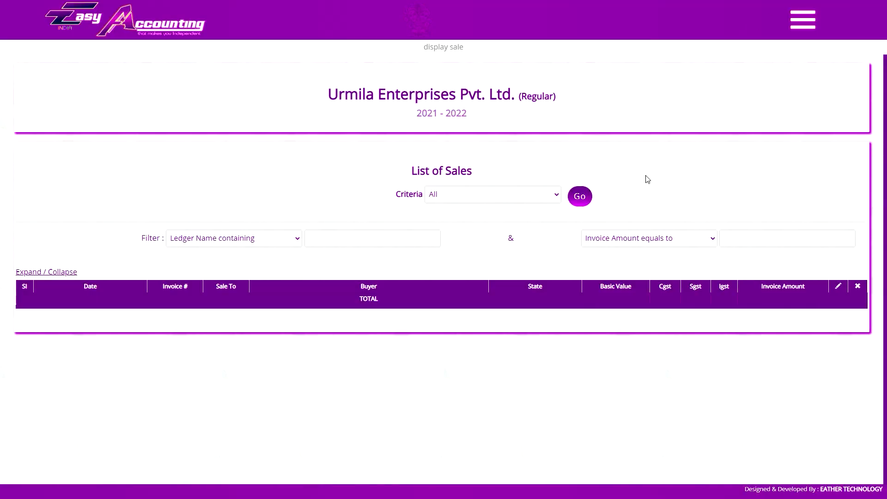
click(446, 196)
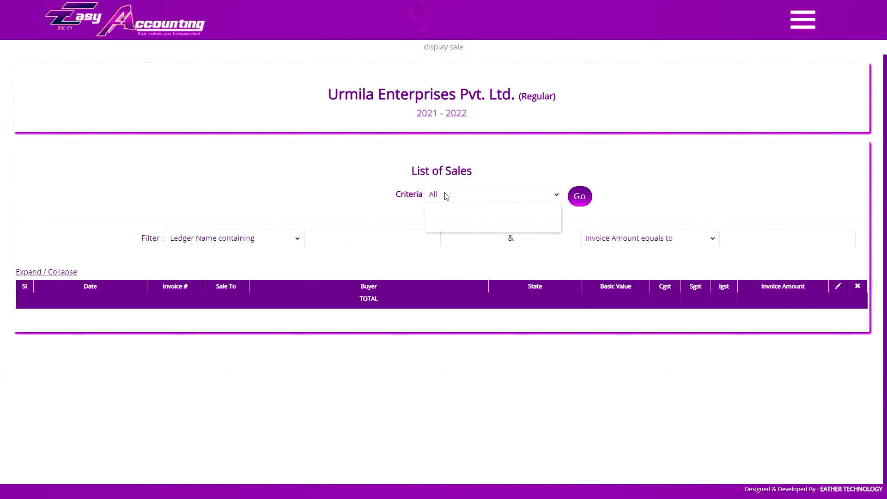
click(455, 196)
click(455, 194)
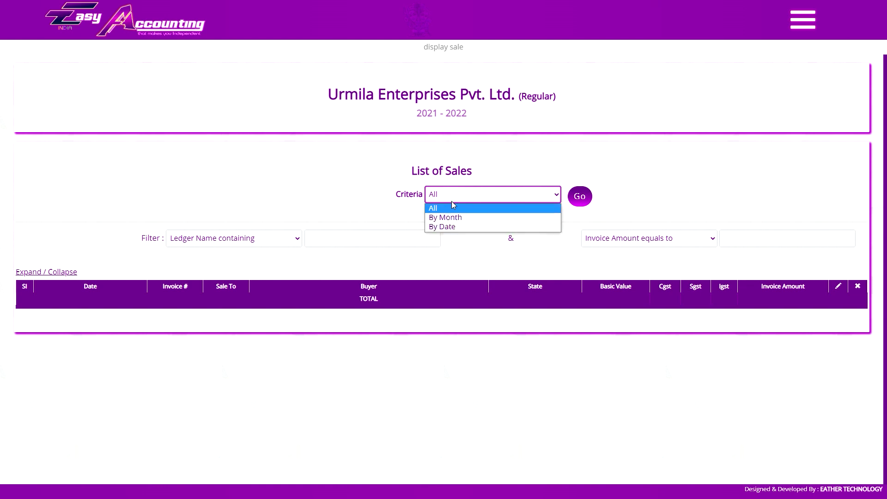
click(460, 217)
click(409, 199)
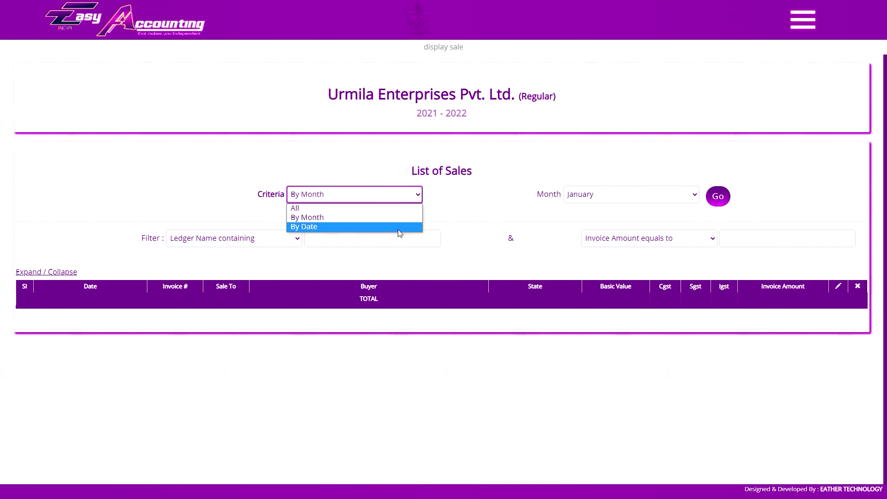
click(407, 226)
Step: Try the By Month criteria of the sales list with April selected, and set the criteria back to All
click(242, 195)
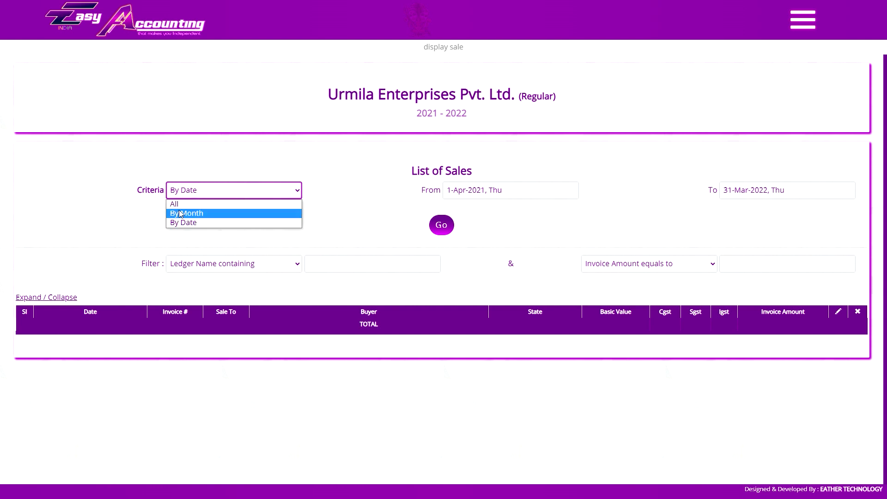
click(205, 196)
click(201, 198)
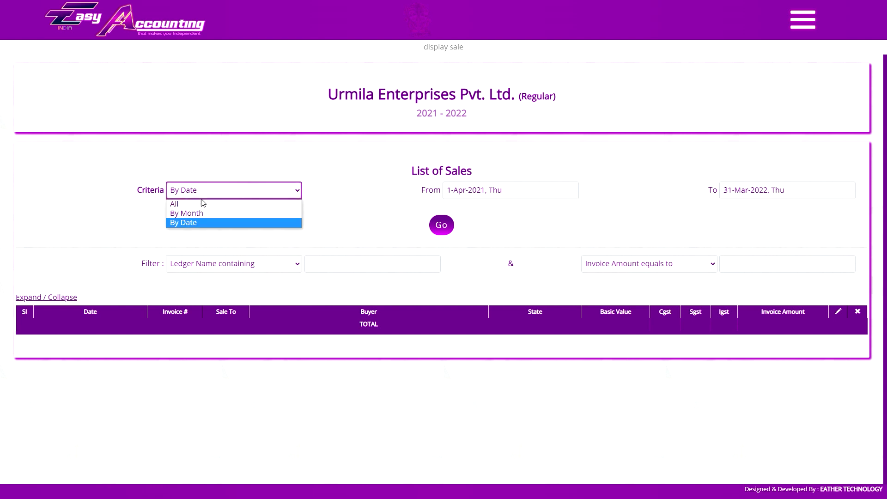
click(223, 214)
click(585, 196)
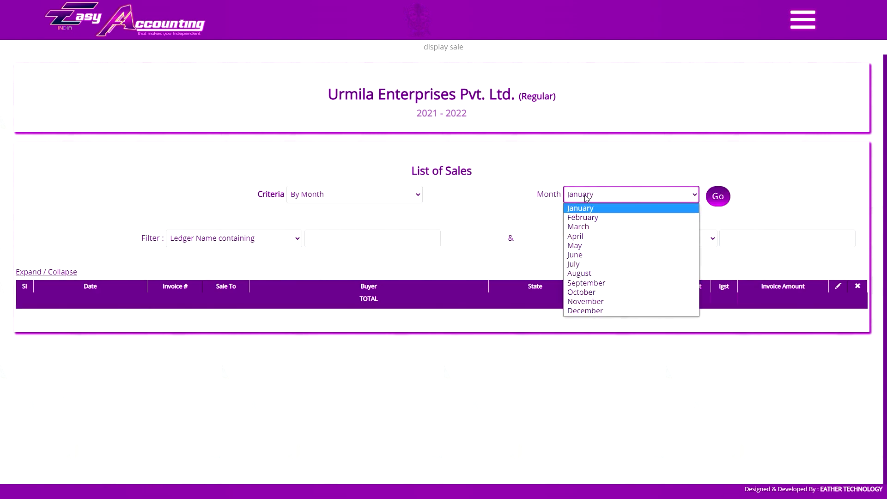
click(575, 236)
click(396, 196)
click(346, 206)
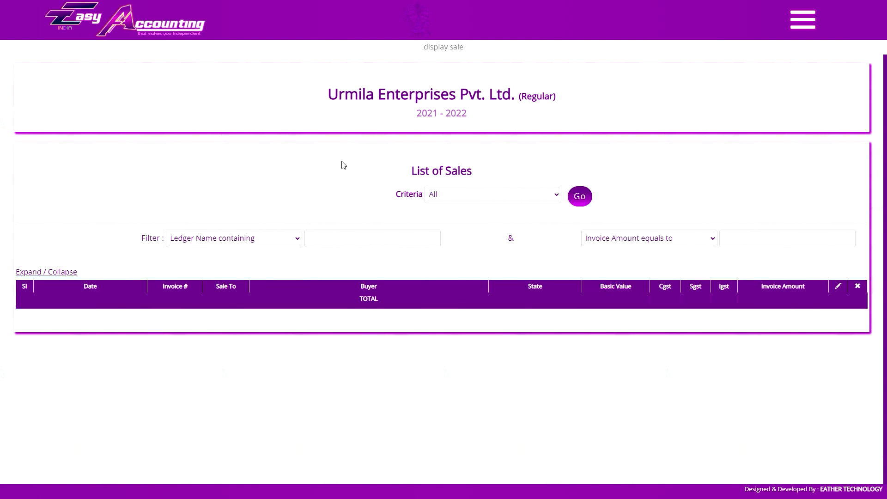
Step: Try the sales list's By Month criteria for January and its By Date criteria, and return to All
key(Down)
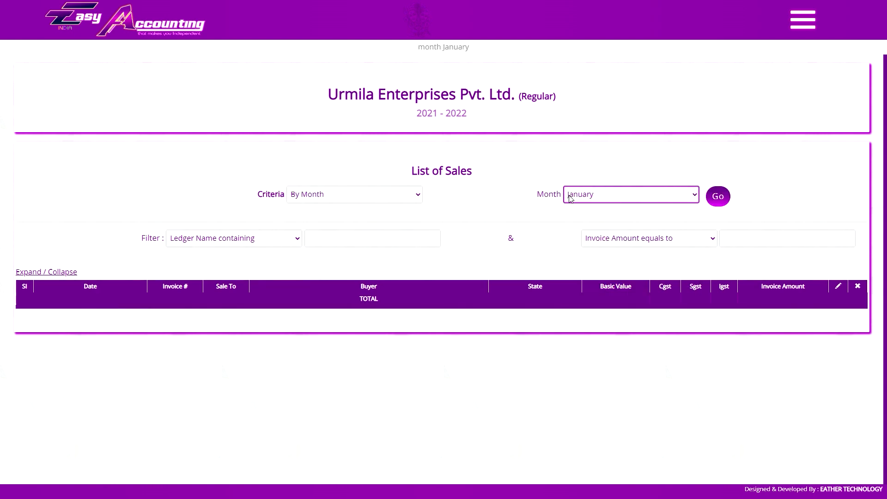
click(351, 195)
click(337, 226)
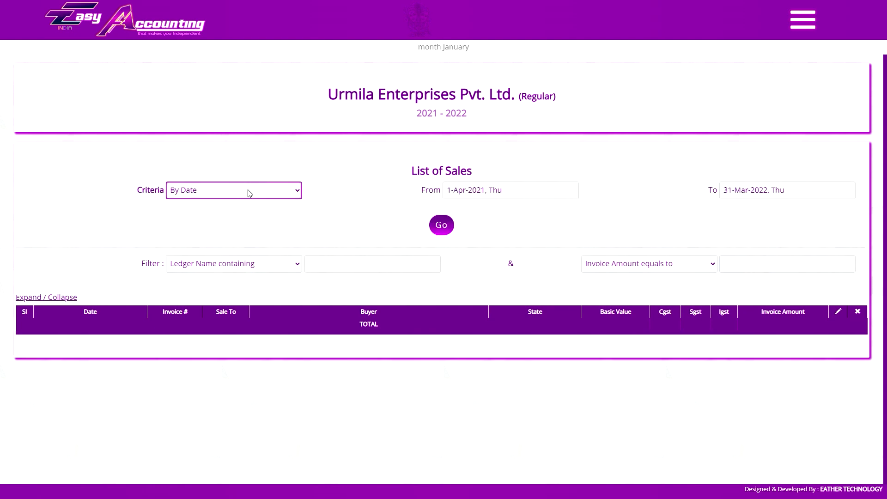
click(271, 190)
click(252, 199)
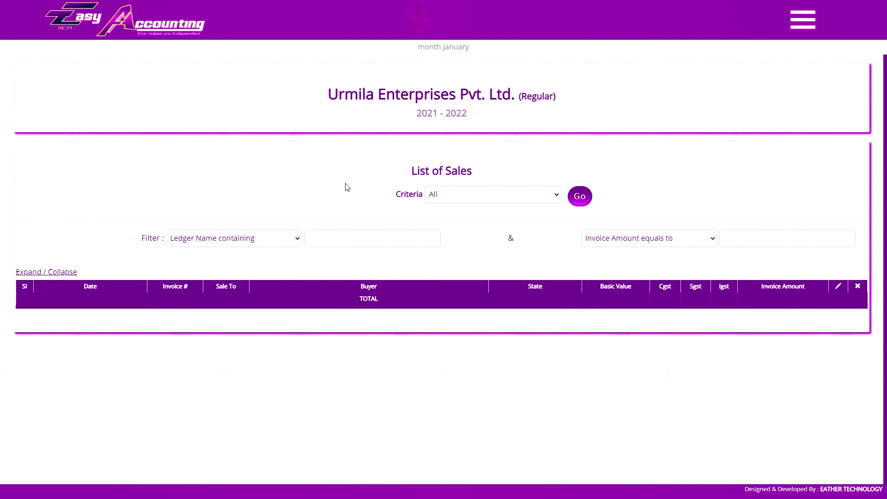
Step: List the sales by date from 1-May-2021 to 30-Sep-2021
key(Down)
key(Down)
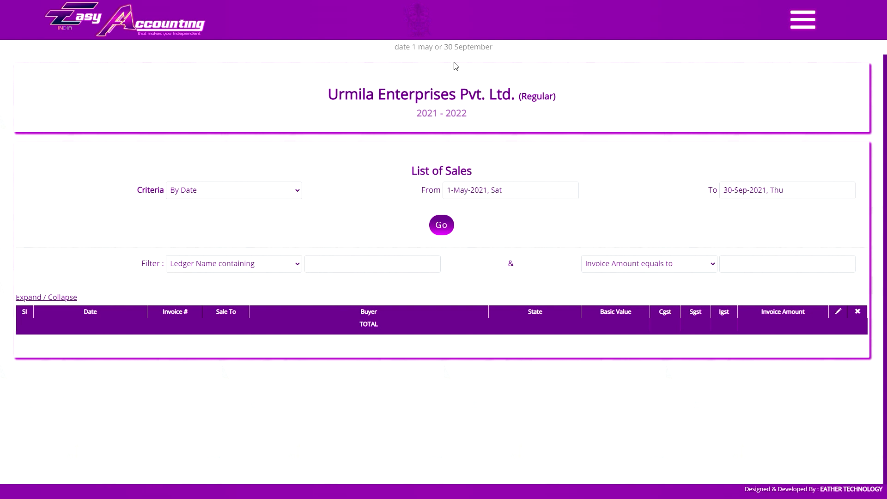
click(448, 229)
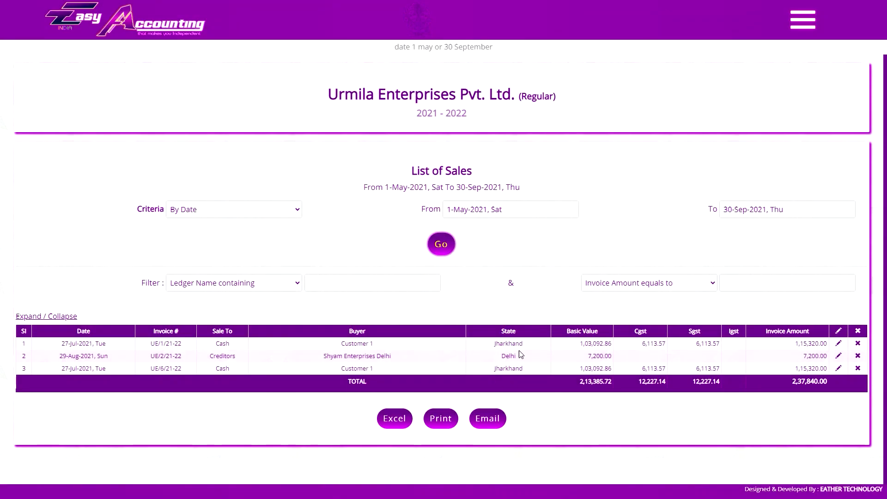
Step: List every sale of the financial year using the All criteria
click(233, 209)
click(208, 223)
click(579, 215)
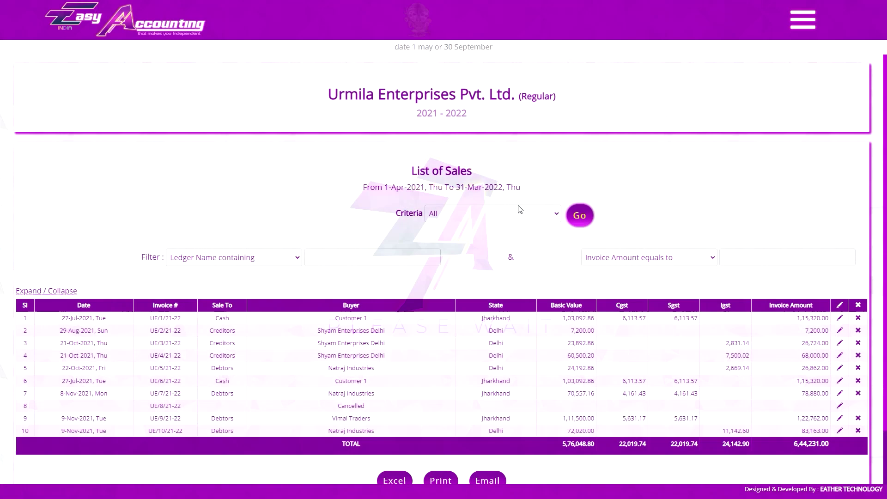
scroll(520, 209, down, 1)
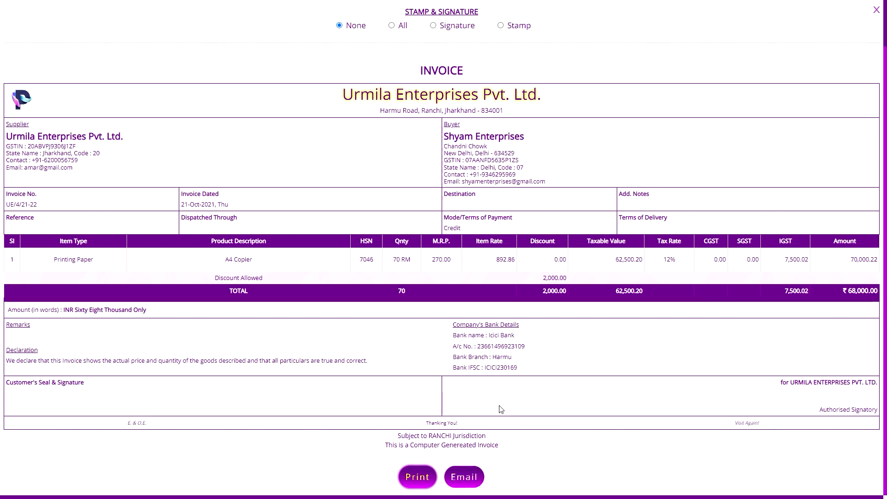
Step: Try the TRIPLICATE, DUPLICATE and ORIGINAL copy options on the Shyam Enterprises invoice dated 21-Oct-2021
scroll(499, 411, up, 1)
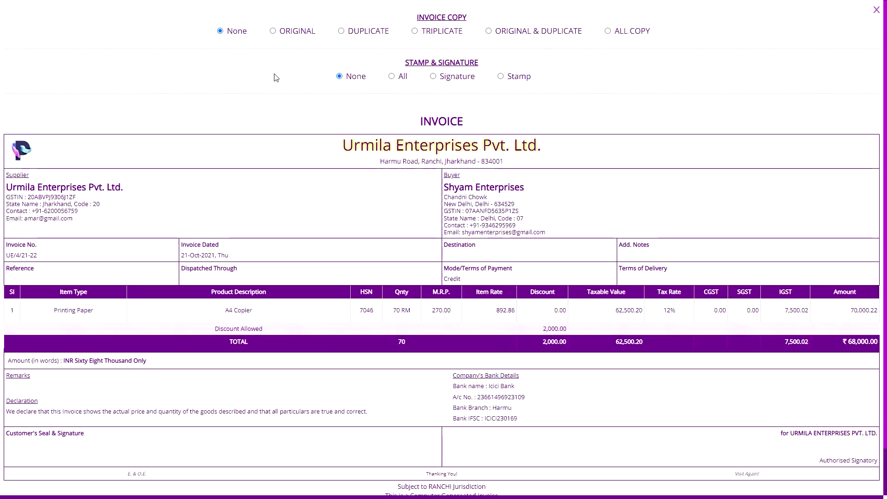
click(443, 32)
click(383, 35)
click(299, 33)
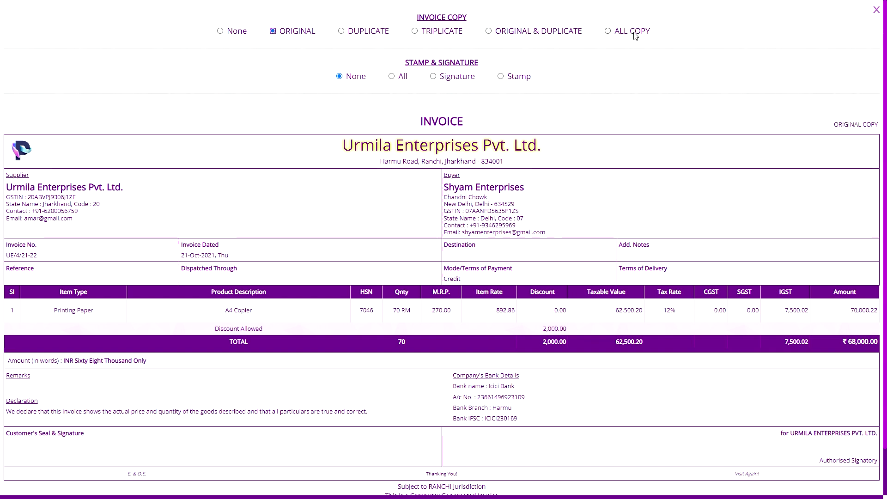
Step: Set the invoice copy to ALL COPY, check all copies in the print preview and cancel printing
click(608, 31)
scroll(635, 35, down, 2)
click(416, 476)
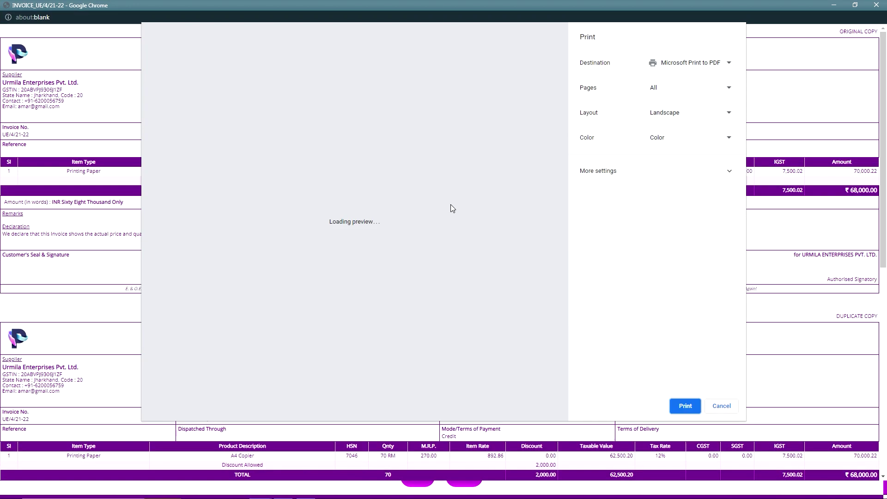
scroll(511, 134, down, 10)
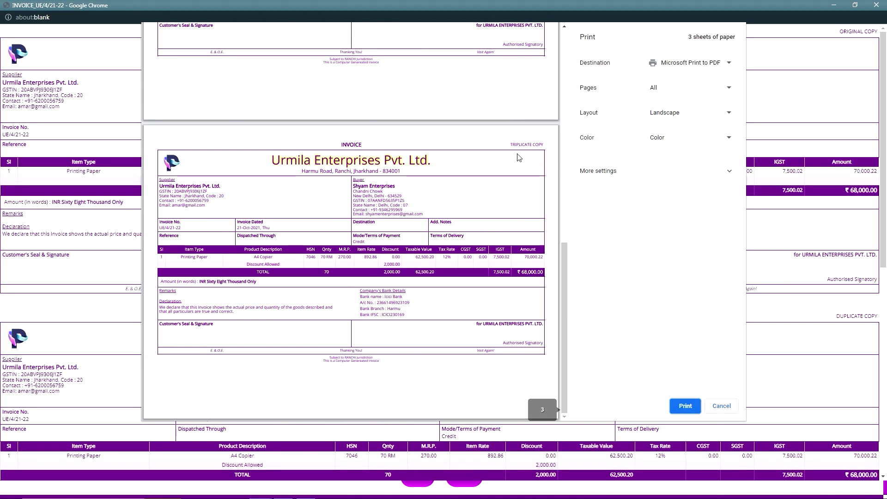
key(Escape)
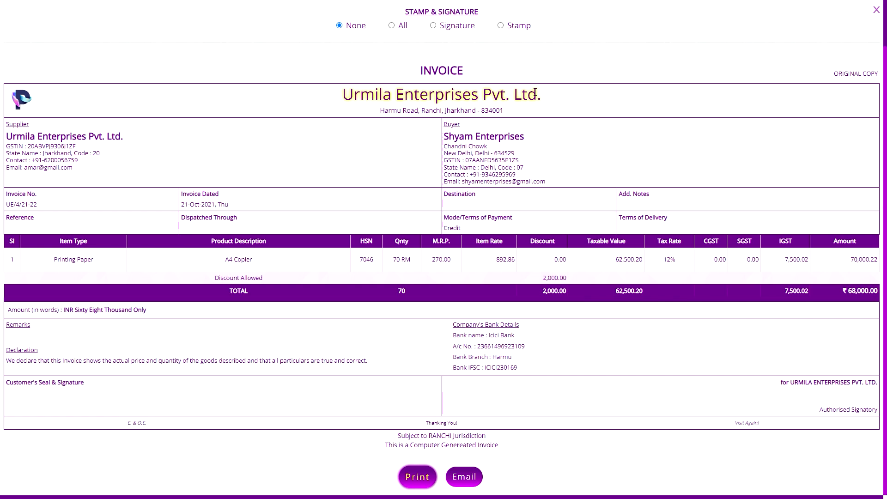
Step: Try the Stamp and Signature options on the invoice, set Stamp & Signature to All and close the invoice
scroll(406, 79, up, 1)
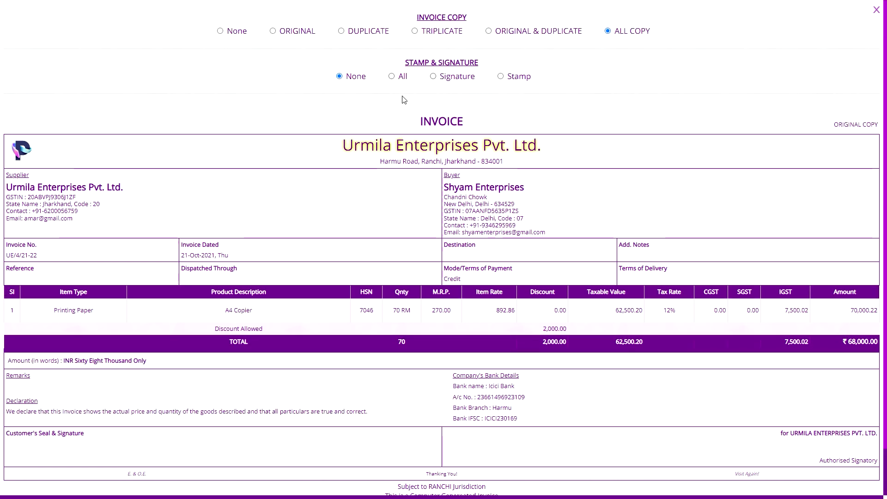
click(406, 77)
scroll(499, 118, down, 1)
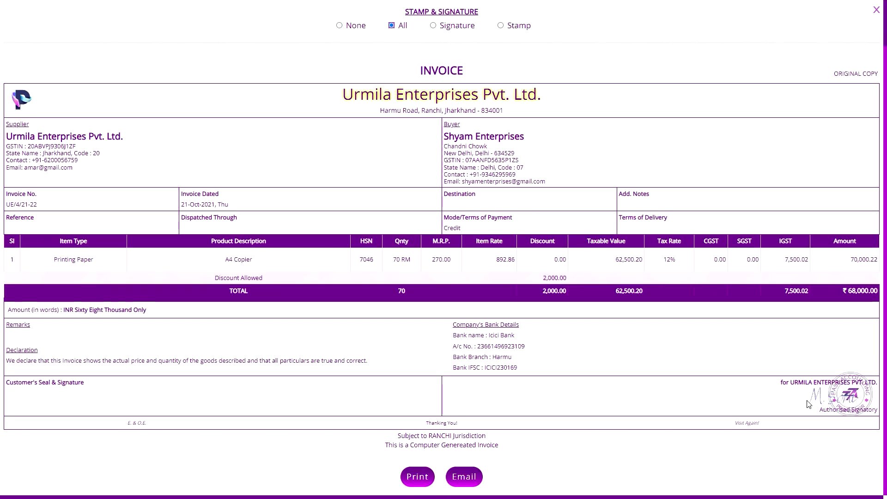
scroll(508, 78, up, 1)
click(508, 76)
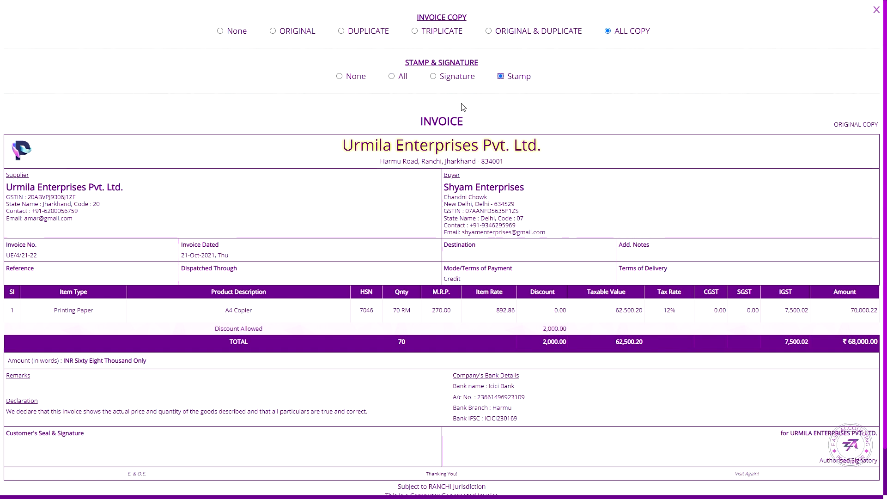
click(433, 76)
click(392, 76)
click(877, 10)
Step: Locate the Image Uploads option among the company settings
scroll(821, 371, down, 10)
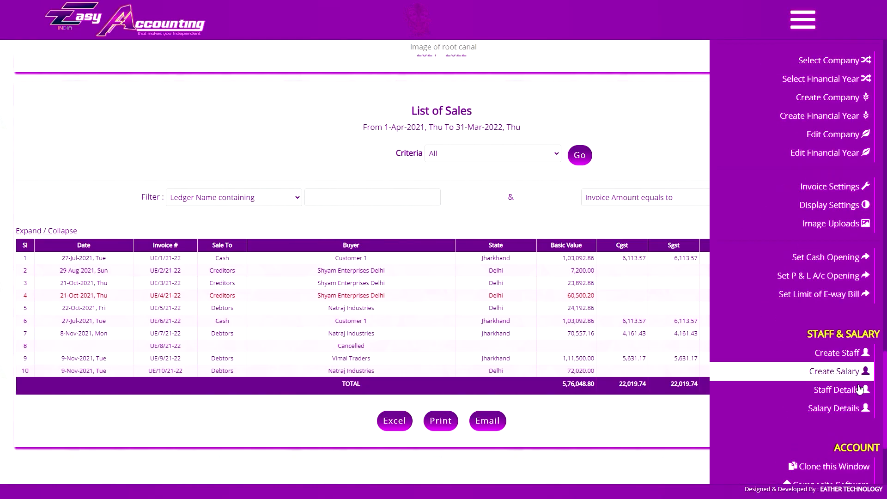
scroll(799, 296, up, 3)
scroll(792, 259, down, 2)
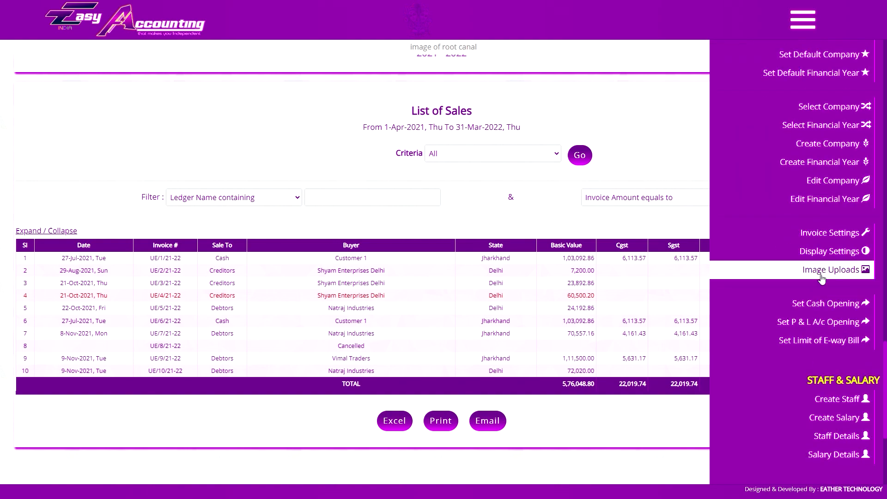
Step: View the first invoice in the sales list with its stamp and signature, and close it
click(185, 258)
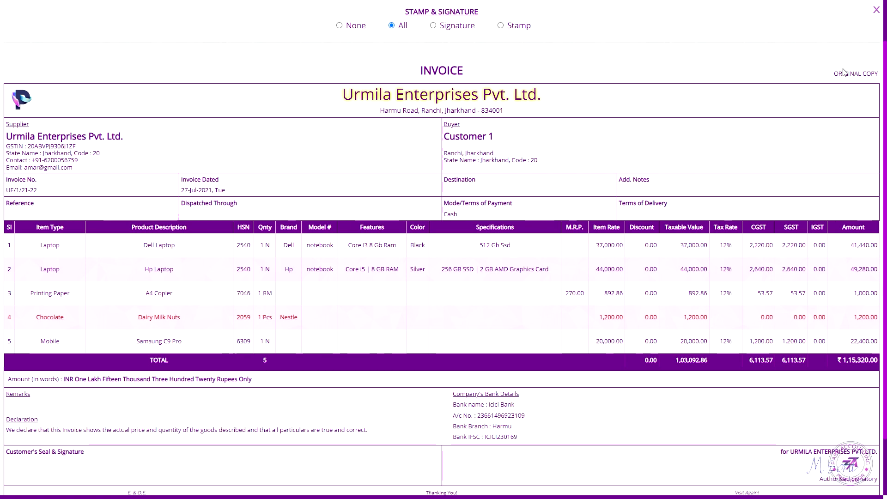
scroll(878, 13, up, 1)
click(877, 11)
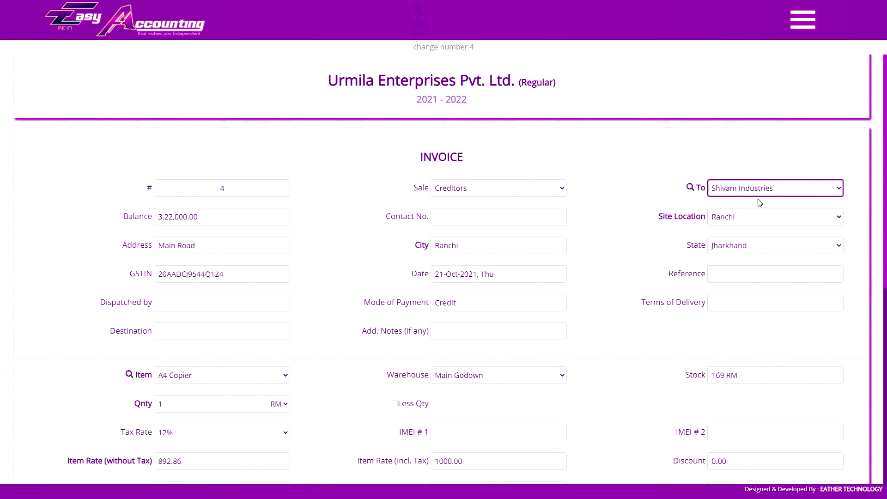
Step: Add 1 Samsung C9 Pro to invoice 4, change its Discount Allowed ledger amount to 2400, and save the edits
scroll(368, 223, down, 4)
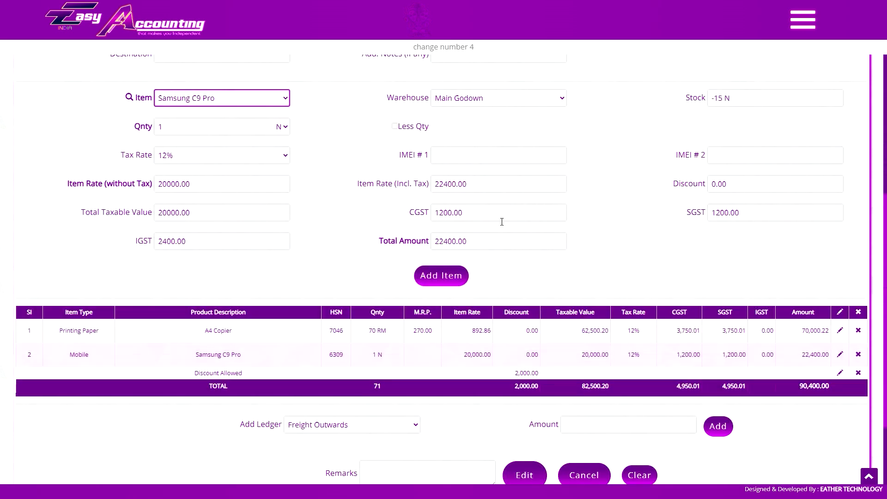
scroll(842, 267, down, 2)
click(842, 268)
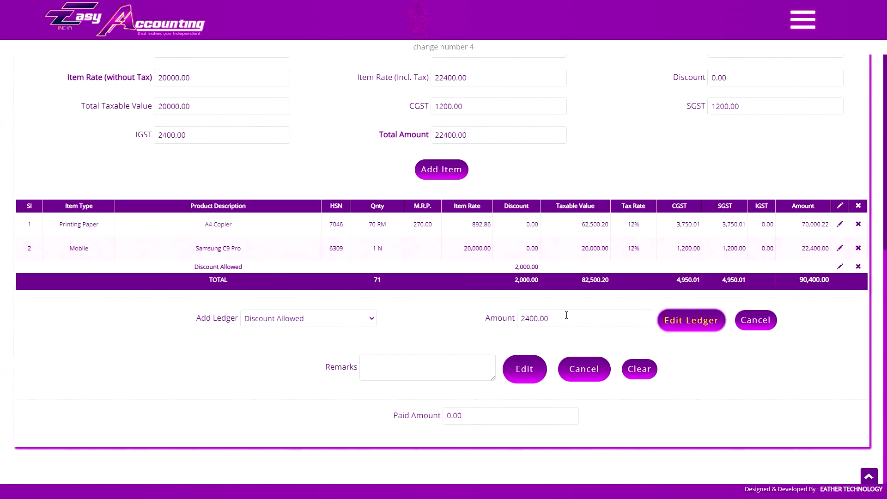
click(683, 319)
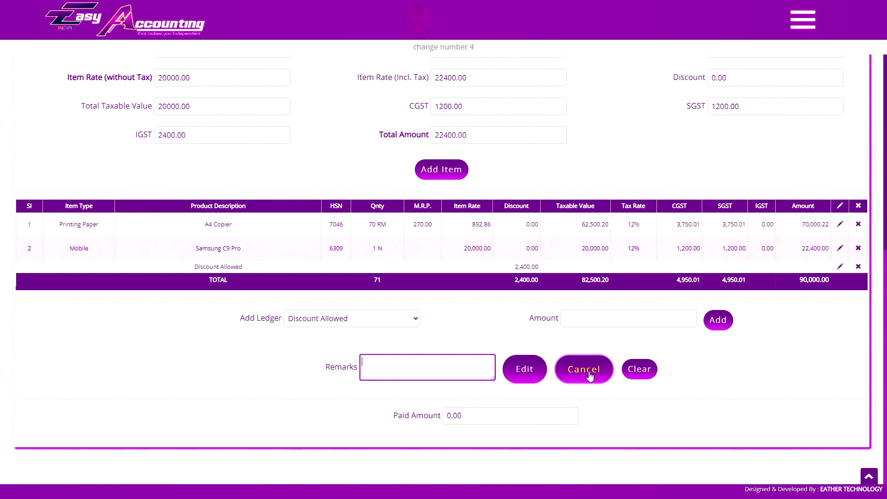
click(525, 368)
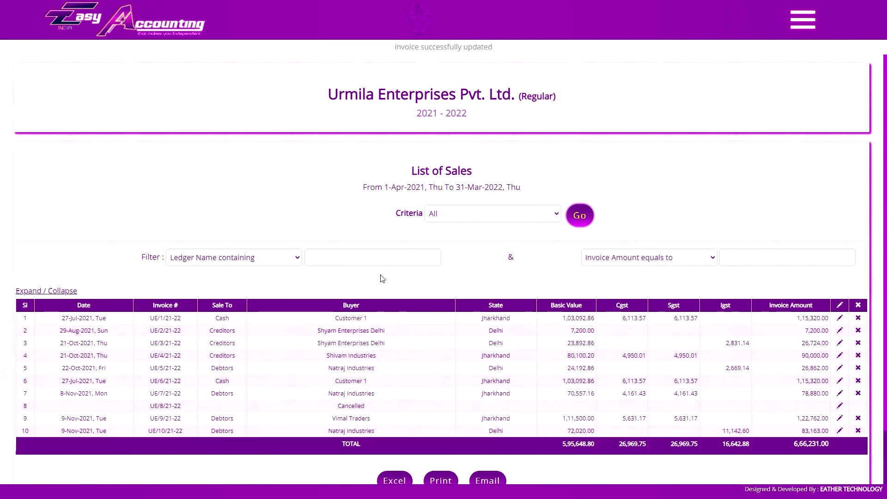
Step: Review the available ledger name and invoice amount conditions of the sales list filter
click(245, 260)
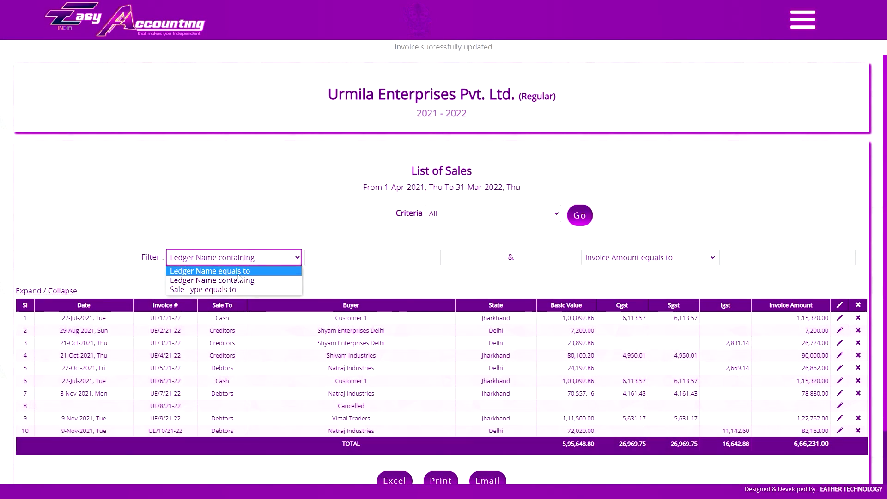
click(294, 257)
click(621, 262)
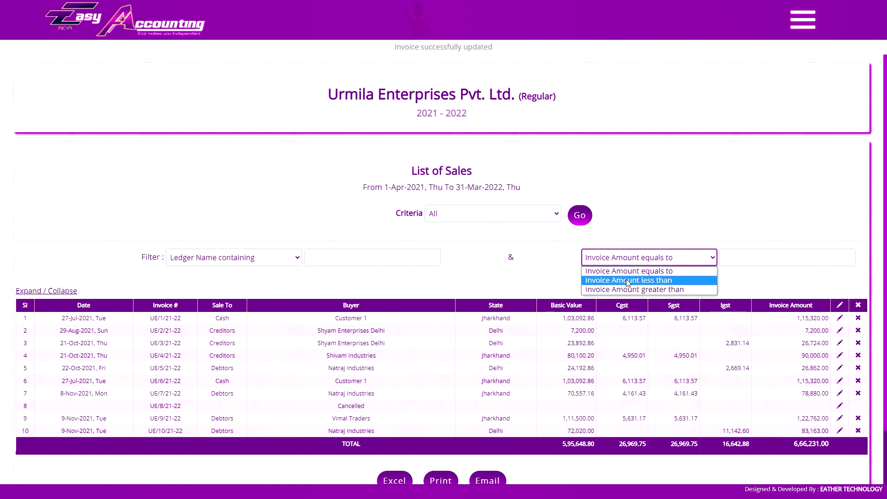
click(626, 257)
Step: Filter the sales list to ledger names containing "nat"
click(382, 257)
click(724, 257)
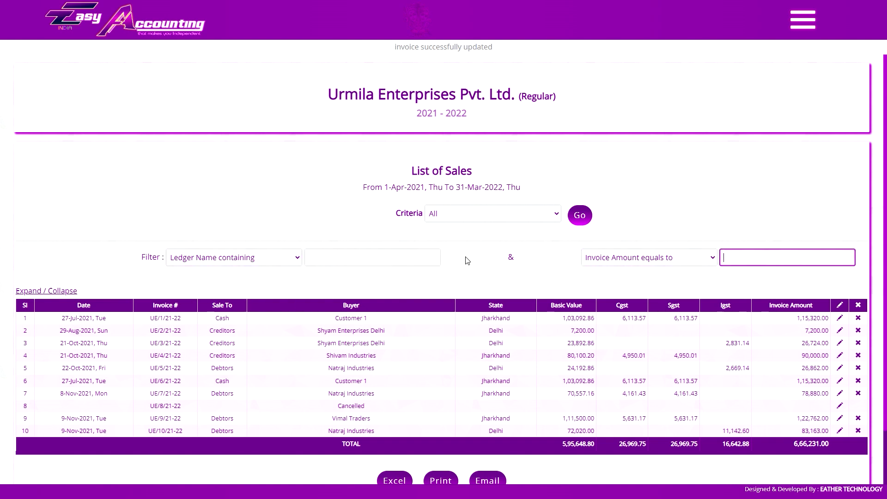
click(409, 255)
click(579, 221)
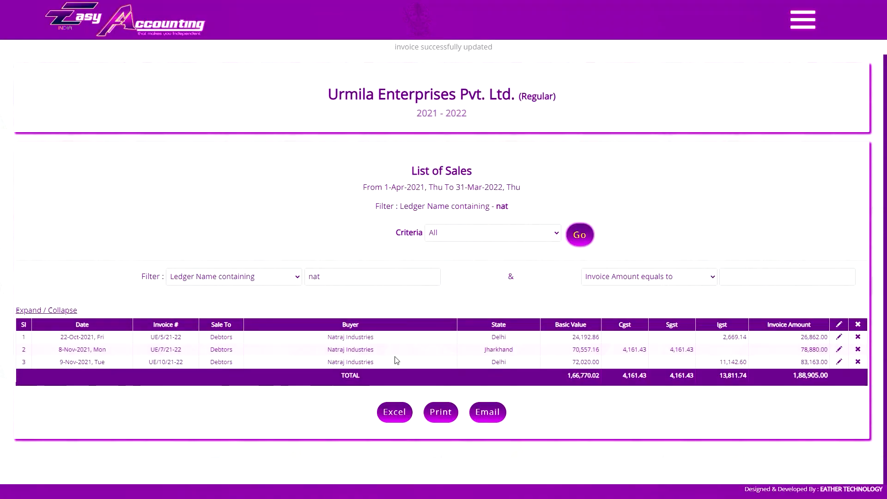
Step: Filter the sales list to ledger names containing "natraj" with an invoice amount greater than 50000
click(383, 300)
click(402, 282)
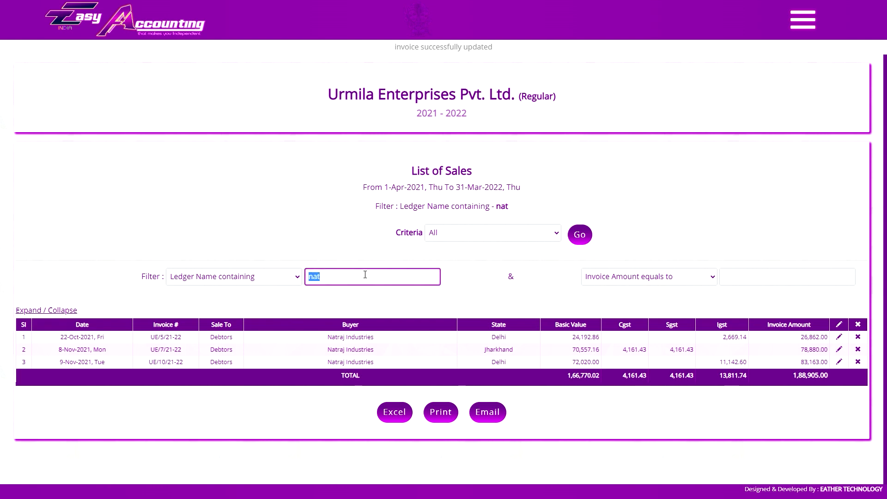
click(766, 279)
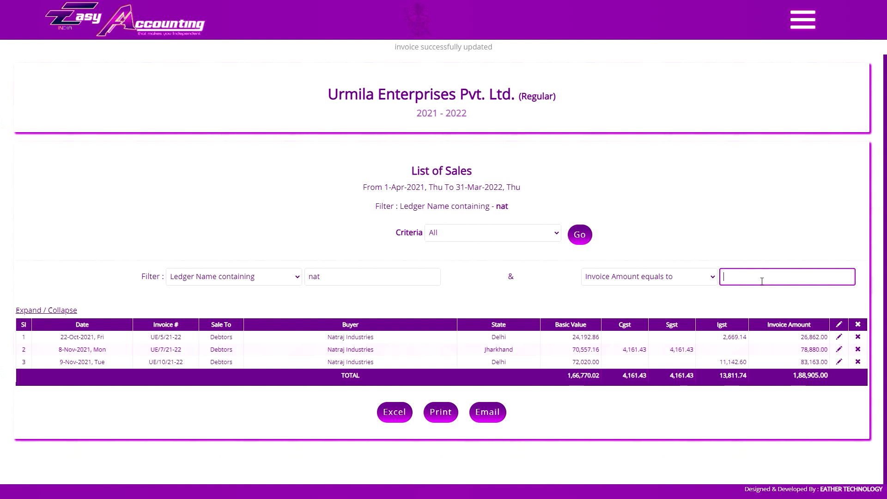
click(648, 276)
click(615, 312)
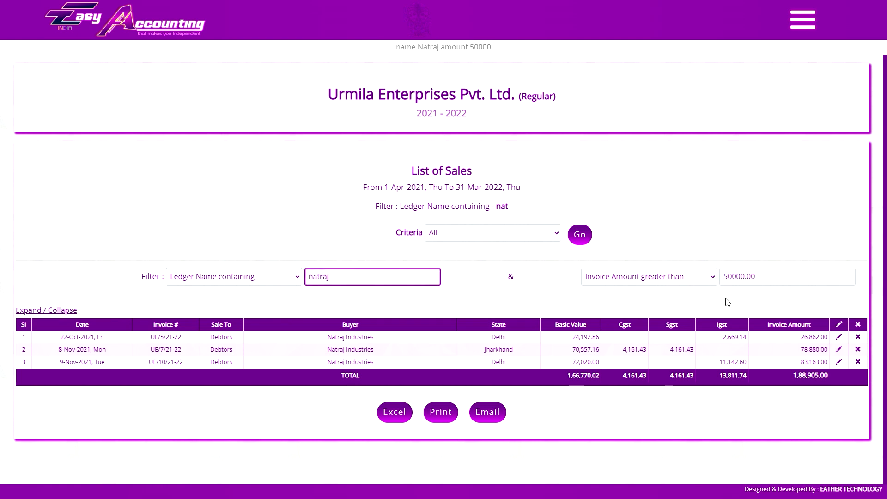
click(580, 236)
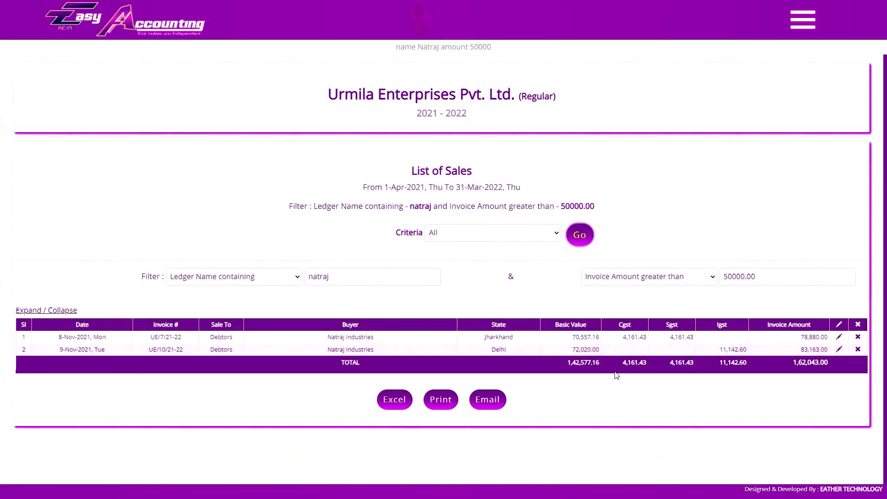
Step: Clear the ledger name and invoice amount filters and reload the full list of sales
double_click(394, 279)
click(340, 285)
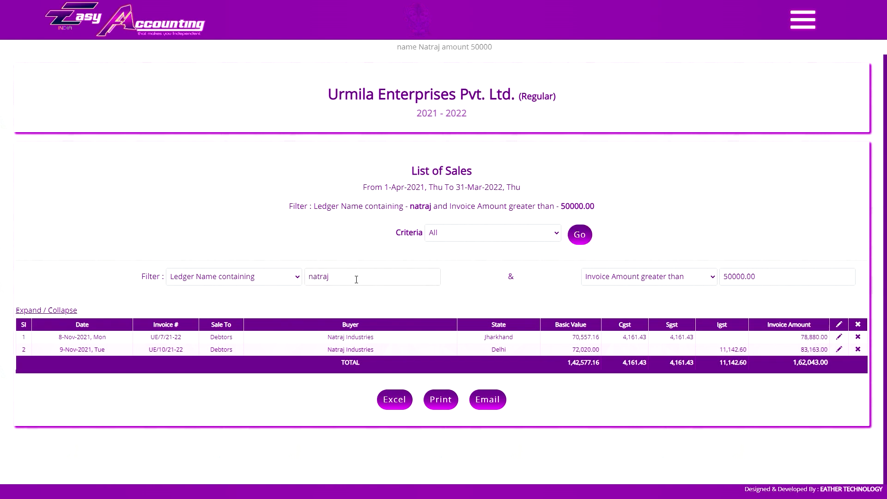
double_click(372, 280)
double_click(769, 284)
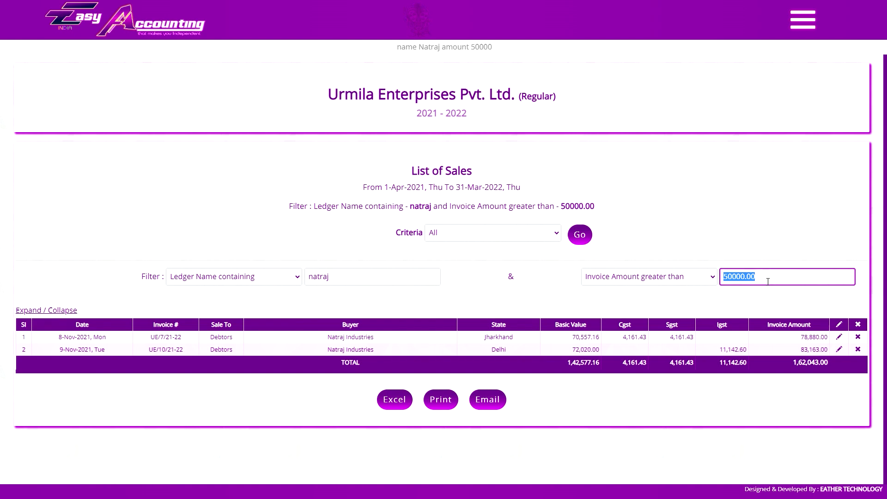
click(511, 264)
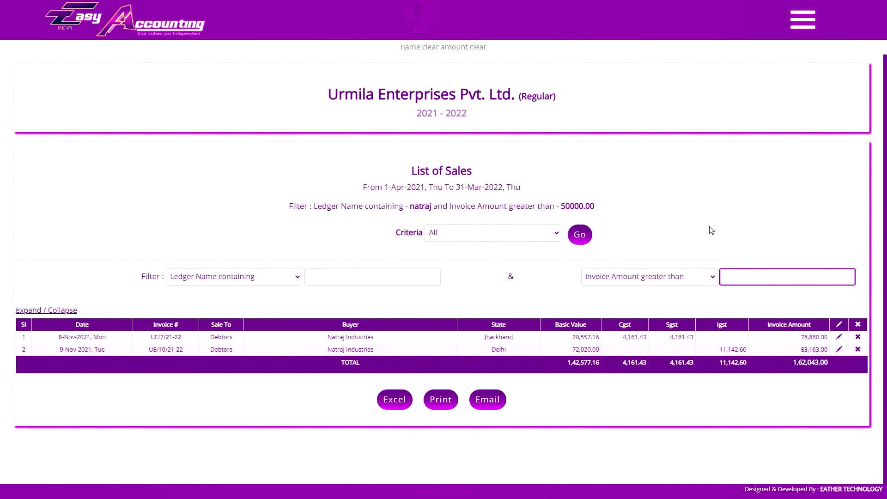
click(579, 234)
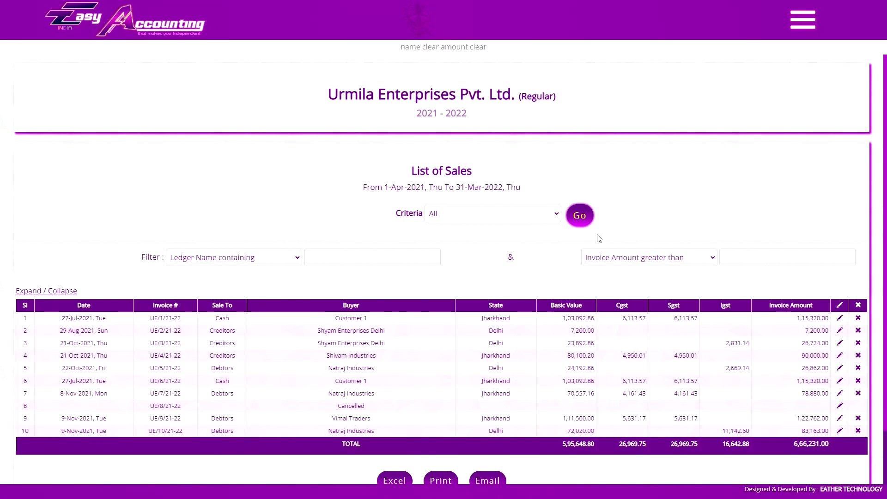
scroll(516, 222, down, 1)
scroll(515, 222, down, 1)
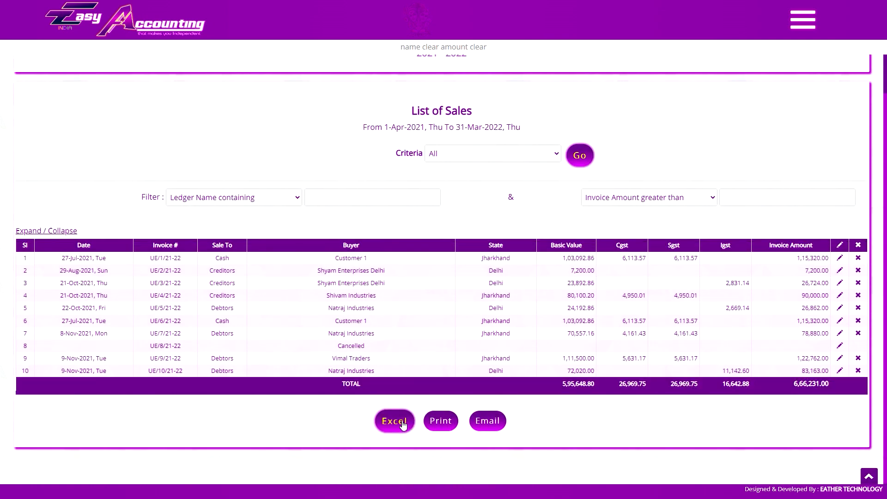
Step: Display the list of delivery challans and load it with the criteria set to All
click(803, 19)
scroll(821, 392, up, 3)
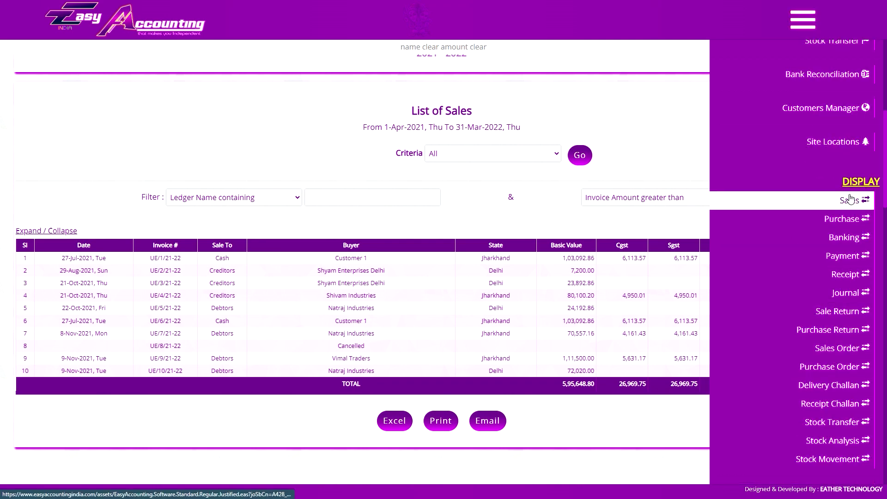
click(825, 390)
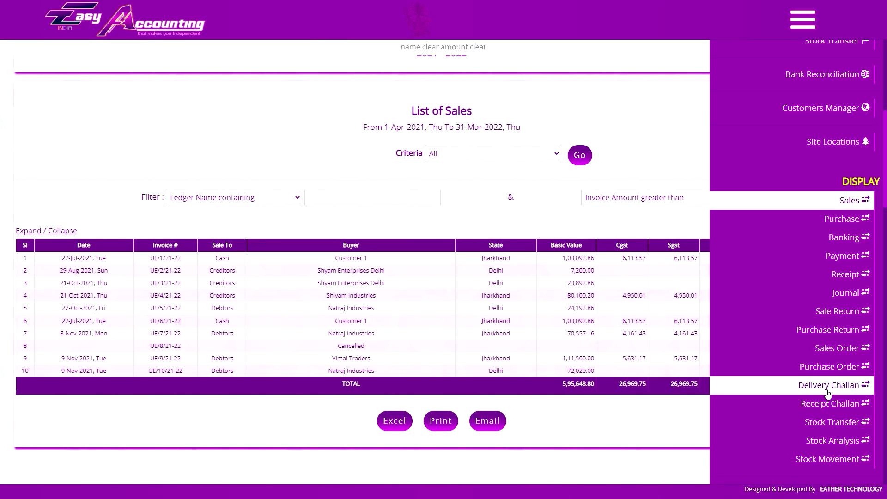
click(827, 390)
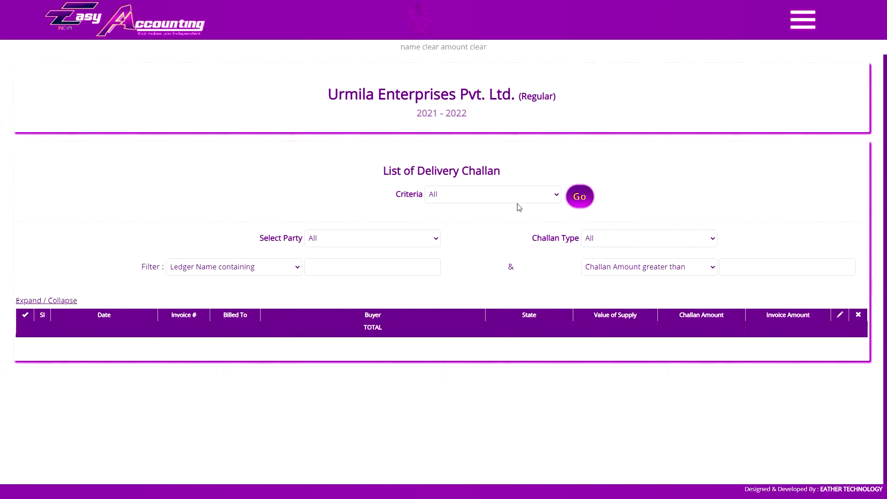
click(475, 194)
click(476, 198)
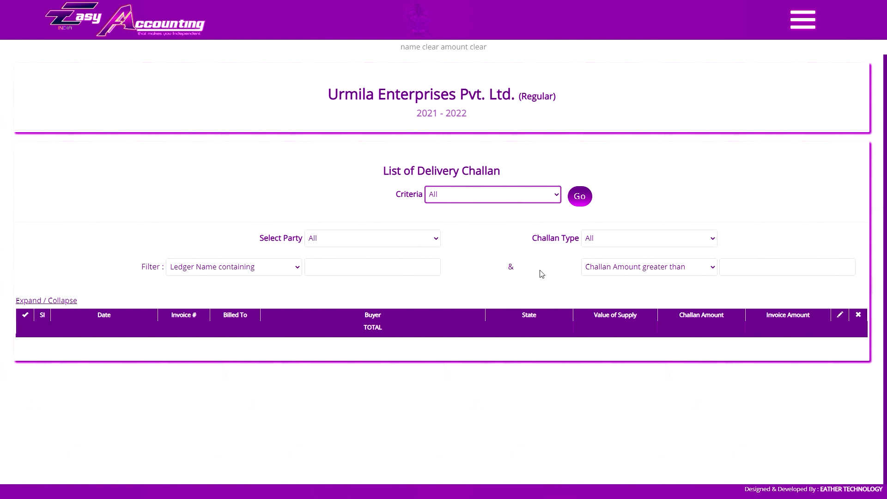
click(580, 196)
scroll(568, 203, down, 2)
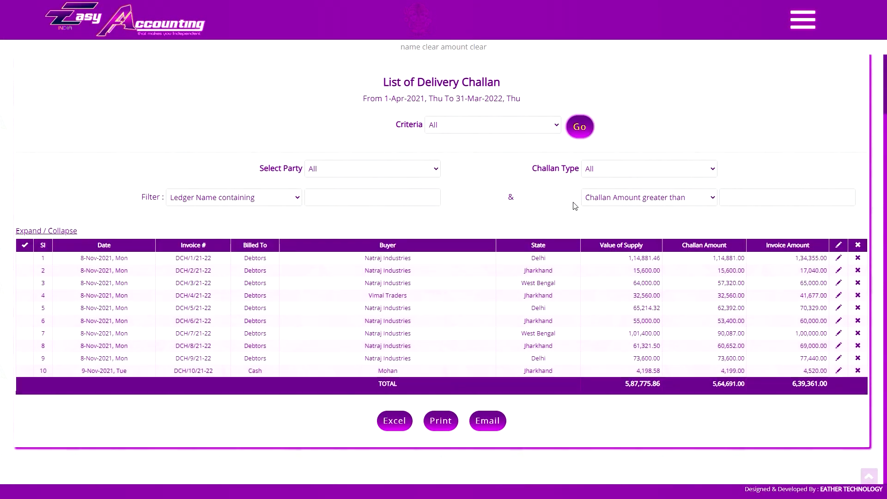
Step: Filter the delivery challans to the party Natraj Industries and the challan type Pending
scroll(470, 332, up, 1)
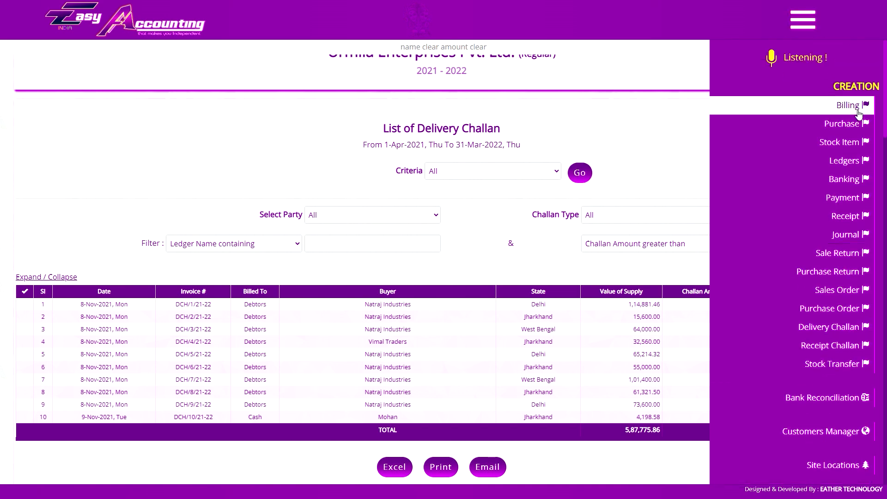
click(400, 215)
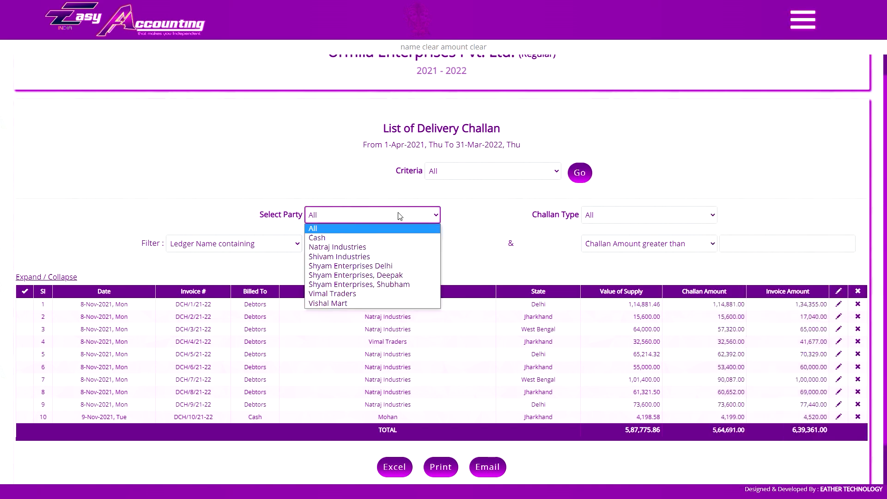
click(375, 250)
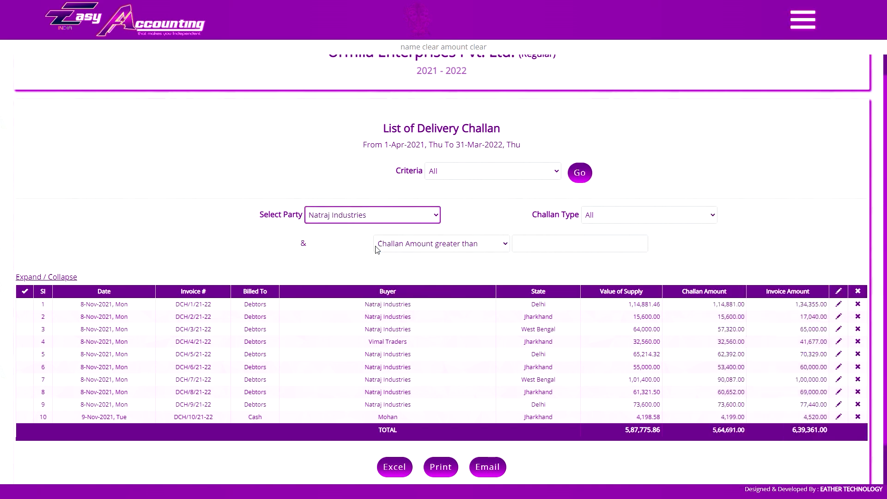
click(600, 220)
click(599, 237)
click(584, 178)
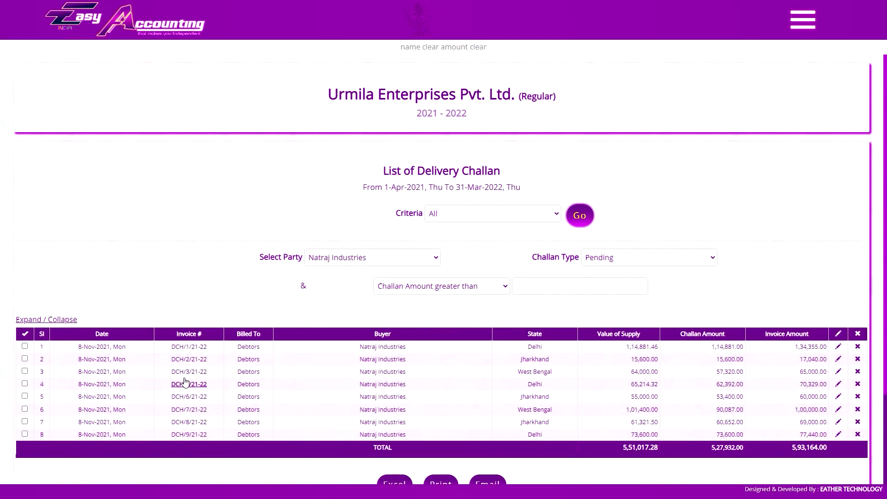
Step: Try selecting a few individual challans, including the second, third, fifth and seventh rows, and clear the whole selection
click(25, 358)
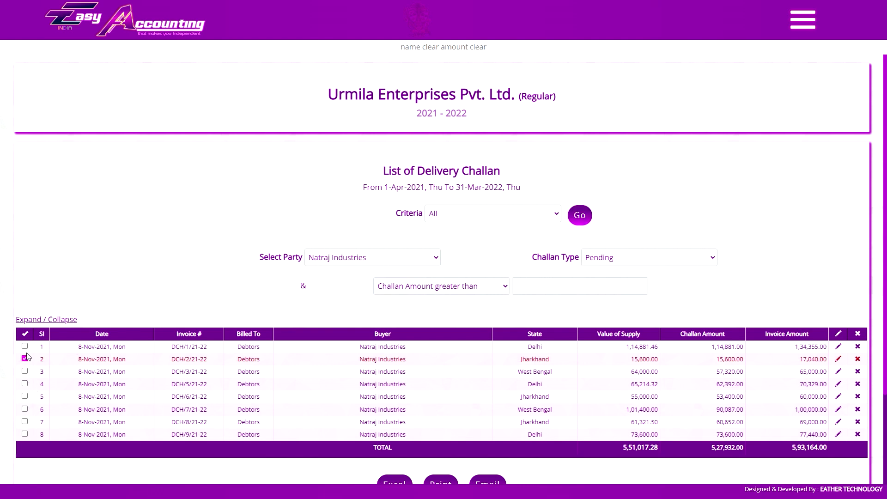
click(24, 359)
click(25, 358)
click(24, 371)
click(24, 396)
click(24, 422)
click(25, 335)
click(25, 333)
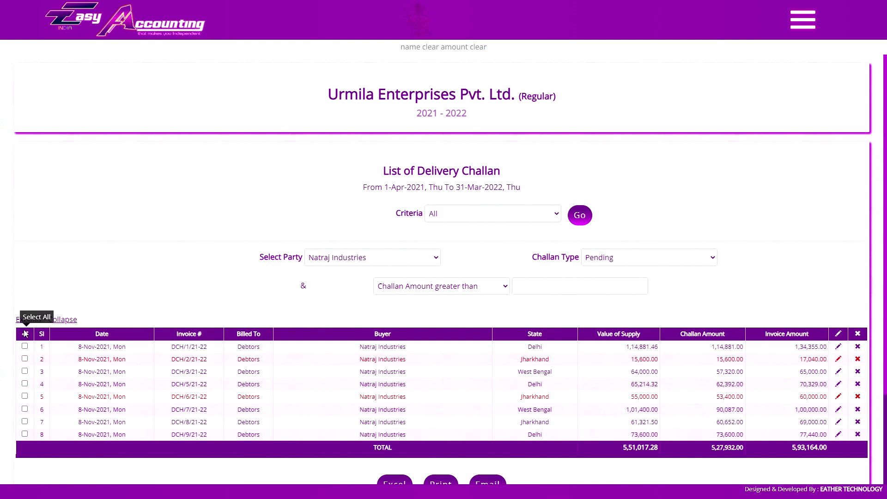
Step: Select all the listed challans and check the Populate Items options, keeping Group Wise
click(25, 334)
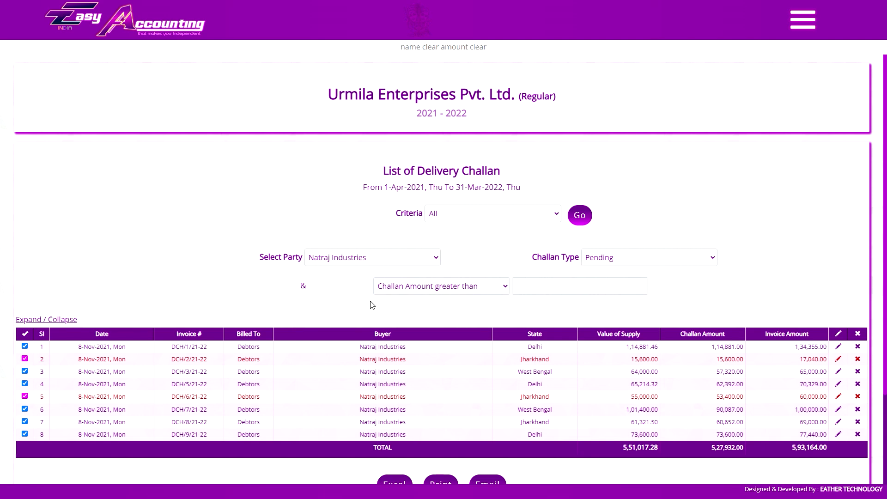
scroll(402, 286, down, 1)
scroll(448, 426, down, 2)
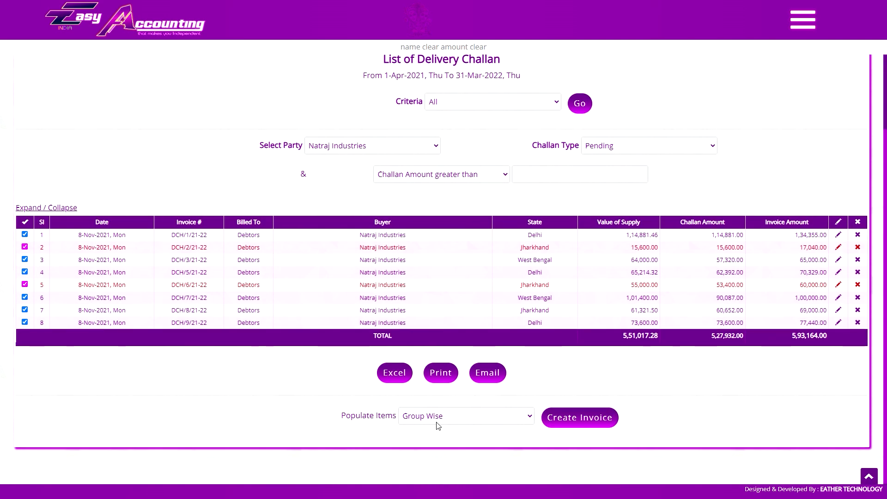
click(438, 425)
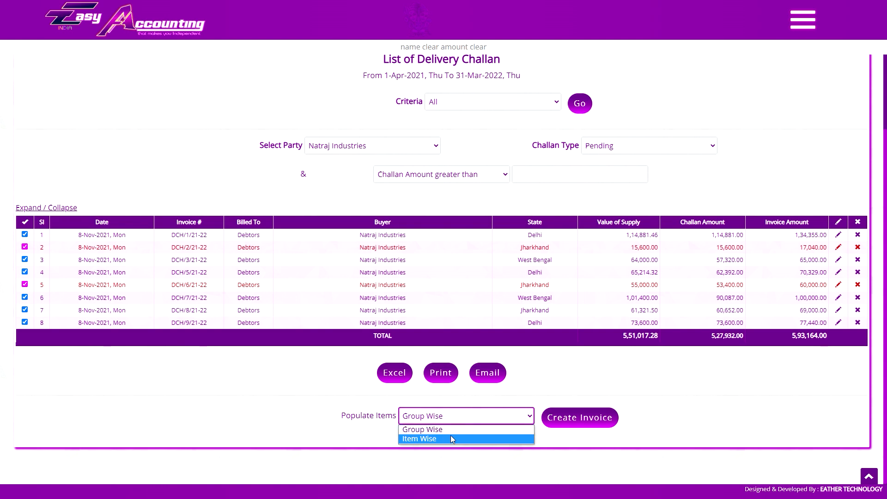
click(461, 418)
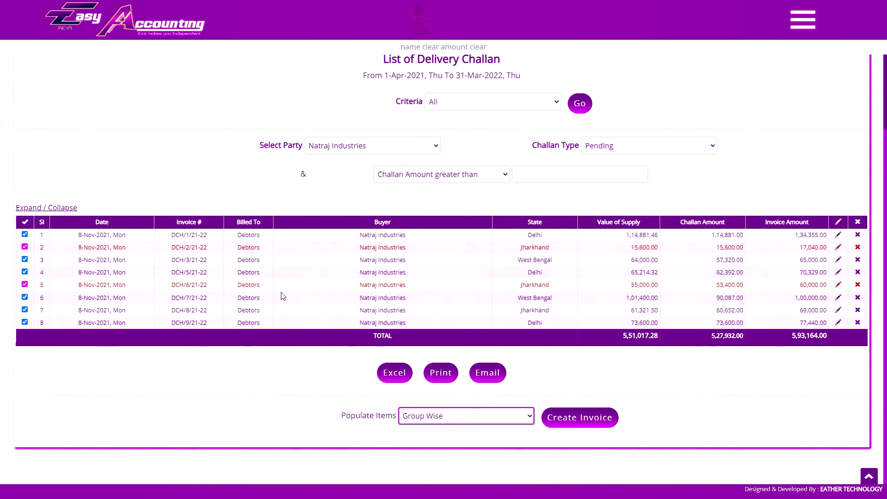
Step: View the first listed Natraj Industries challan and examine its copy and stamp options, items, quantities and rates
click(188, 236)
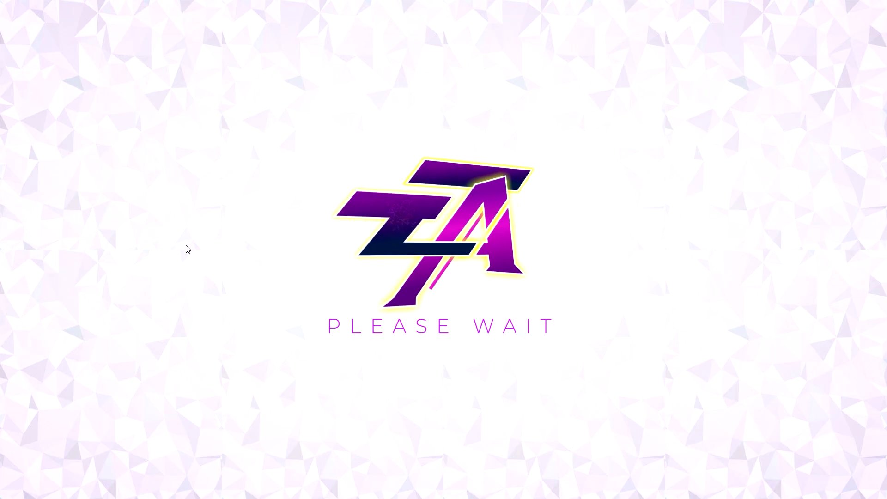
scroll(402, 275, down, 3)
scroll(378, 296, up, 2)
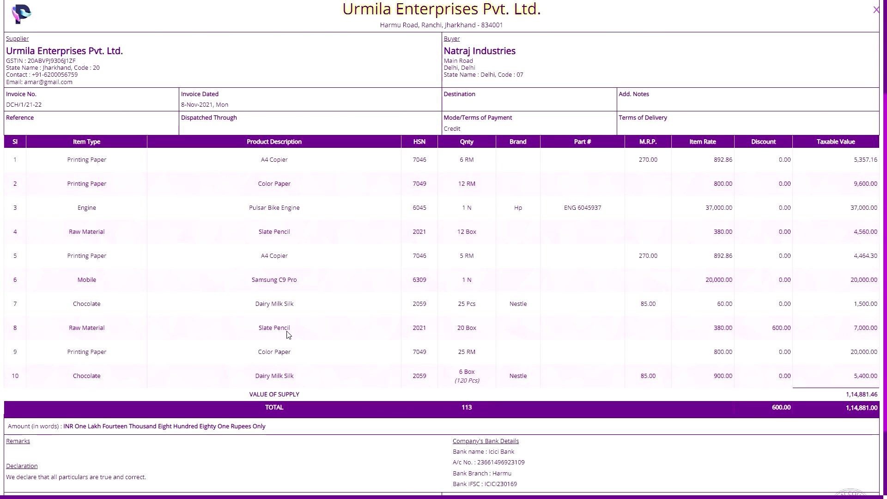
scroll(204, 303, up, 2)
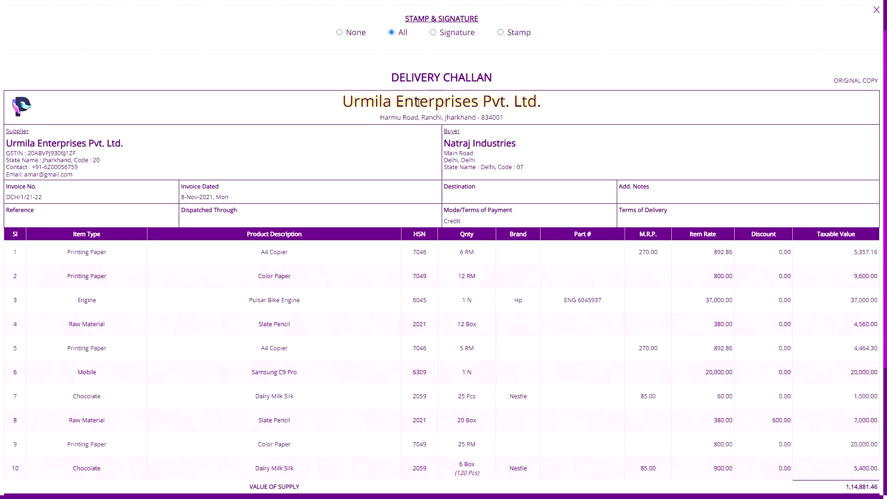
scroll(178, 355, down, 1)
scroll(176, 356, up, 1)
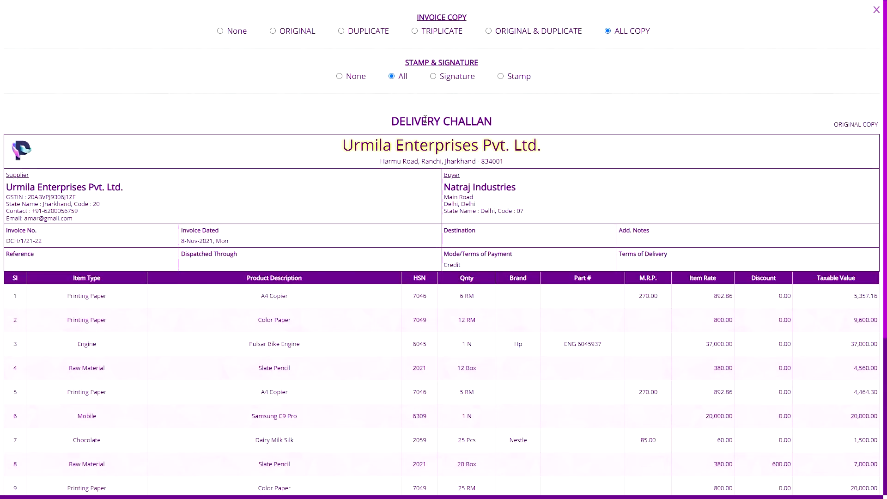
scroll(133, 365, down, 1)
scroll(133, 365, down, 1)
scroll(137, 369, up, 1)
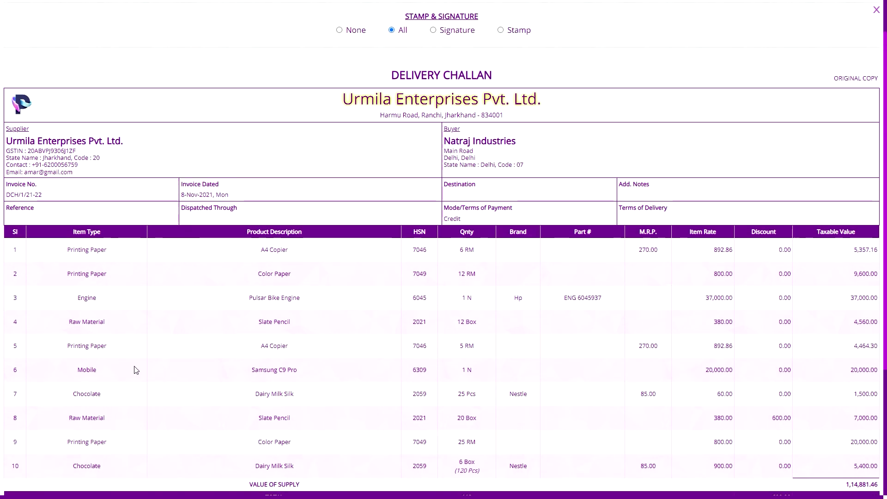
scroll(175, 355, up, 1)
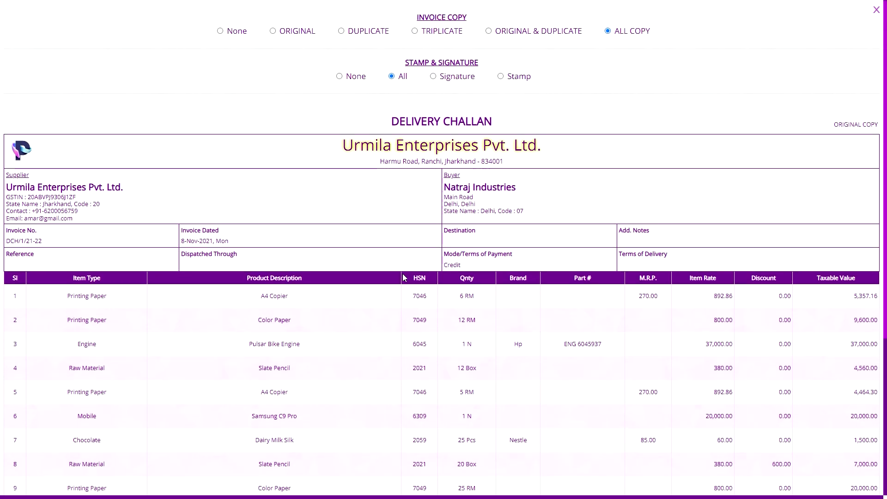
scroll(253, 340, down, 3)
scroll(107, 316, down, 2)
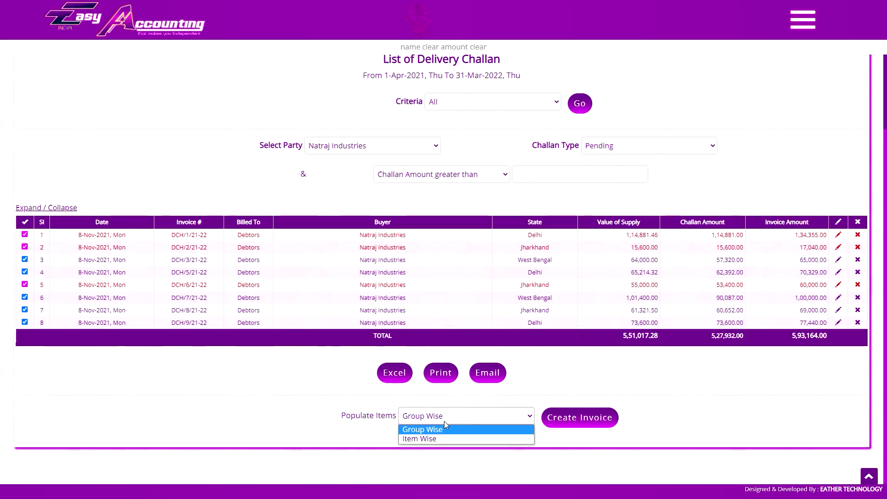
Step: Try Item Wise and Group Wise for populating the invoice items, and recheck the item quantities on the first challan
click(443, 438)
click(446, 415)
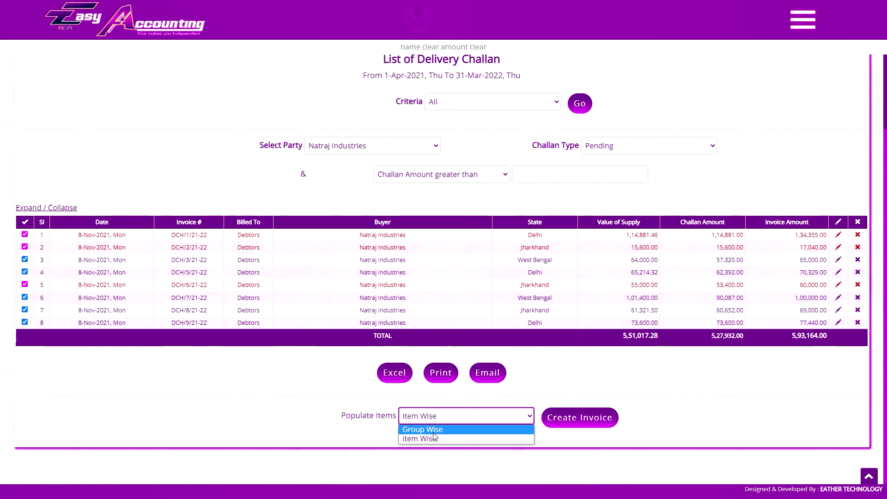
click(448, 430)
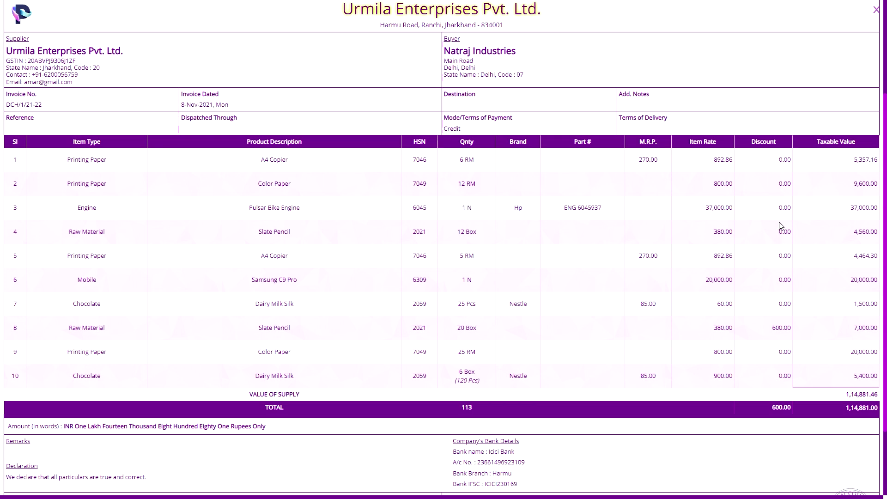
mouse_move(462, 232)
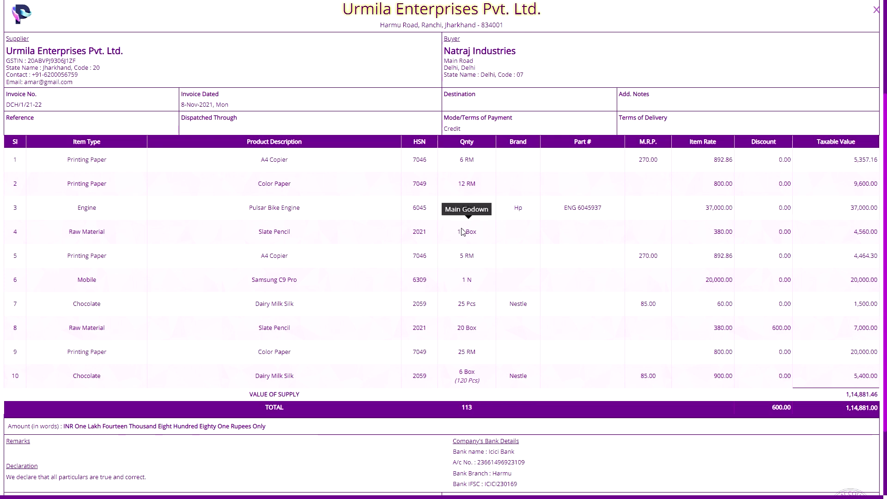
click(443, 32)
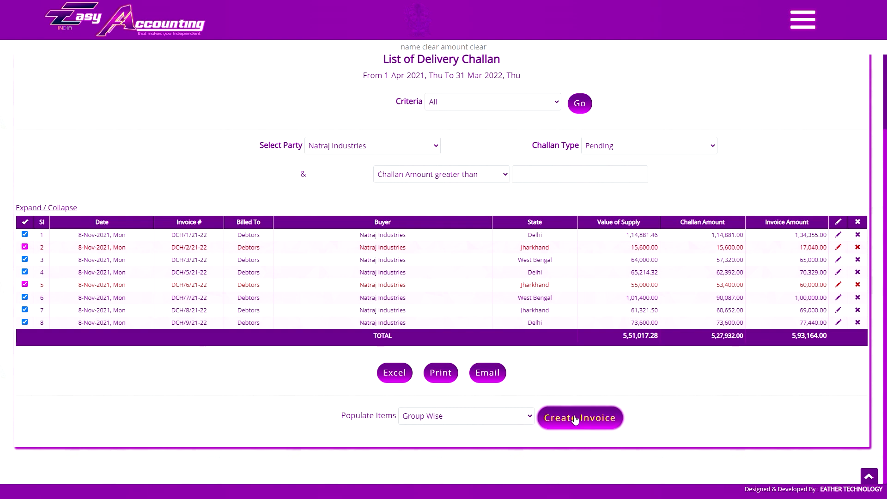
Step: Create an invoice from the selected challans with its items populated Item Wise, and review the resulting item list
click(462, 416)
click(444, 439)
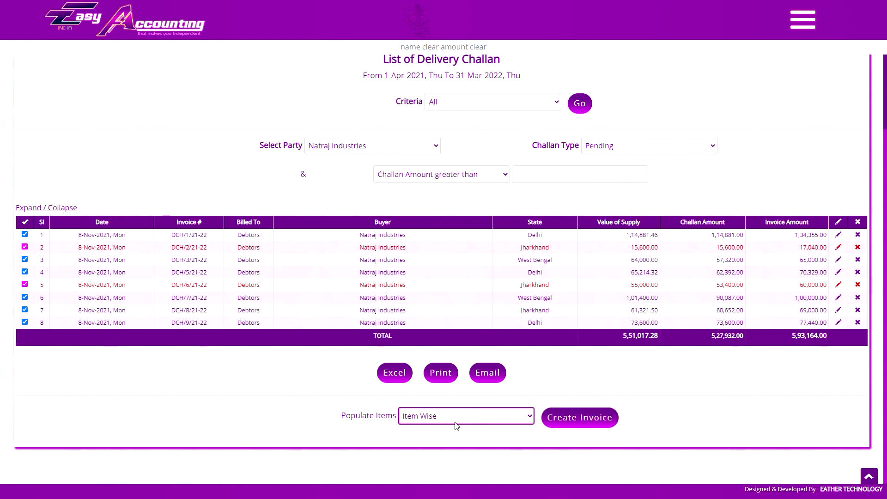
click(579, 418)
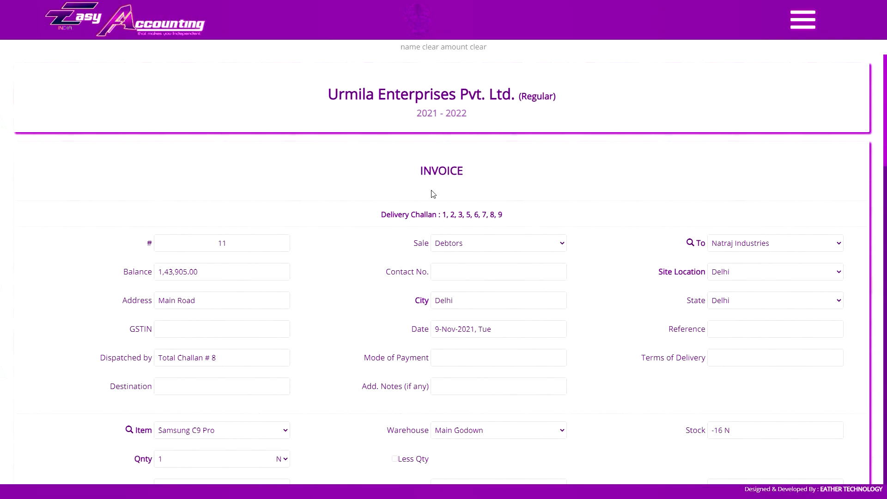
scroll(433, 194, down, 20)
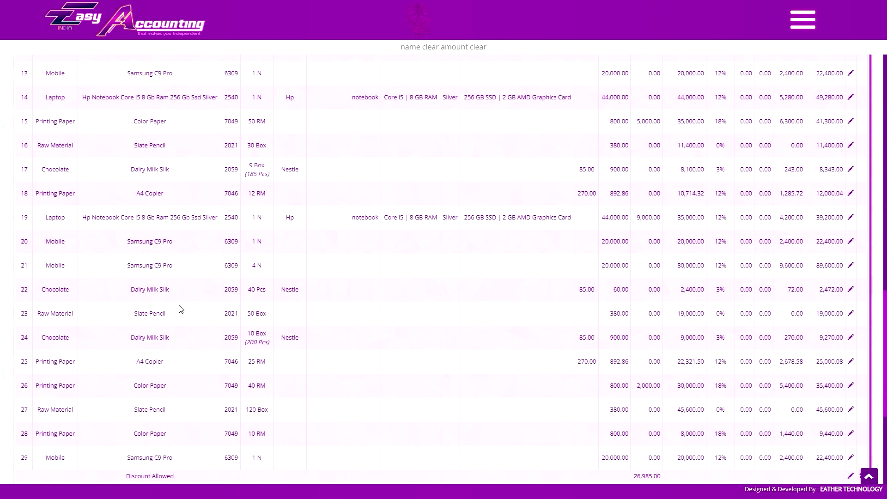
scroll(171, 295, down, 3)
scroll(185, 340, up, 14)
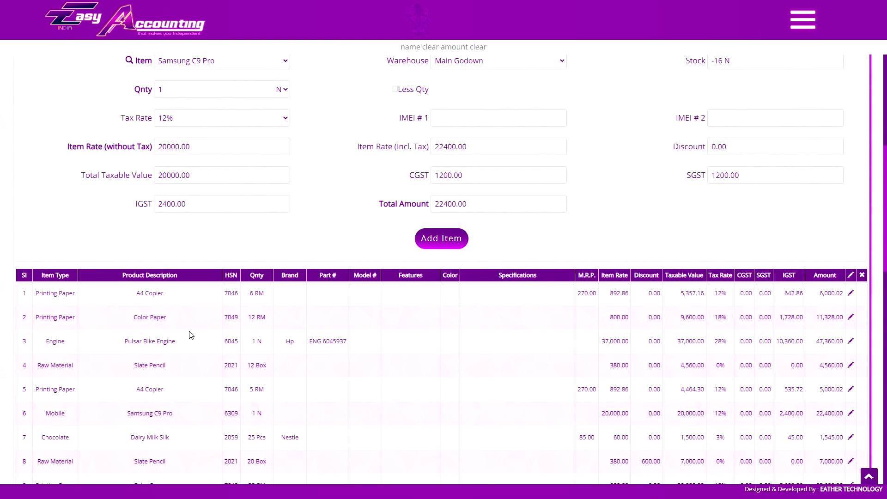
Step: Return to the selected challans, create the invoice with its items populated Group Wise, and review the grouped item quantities
key(alt+Left)
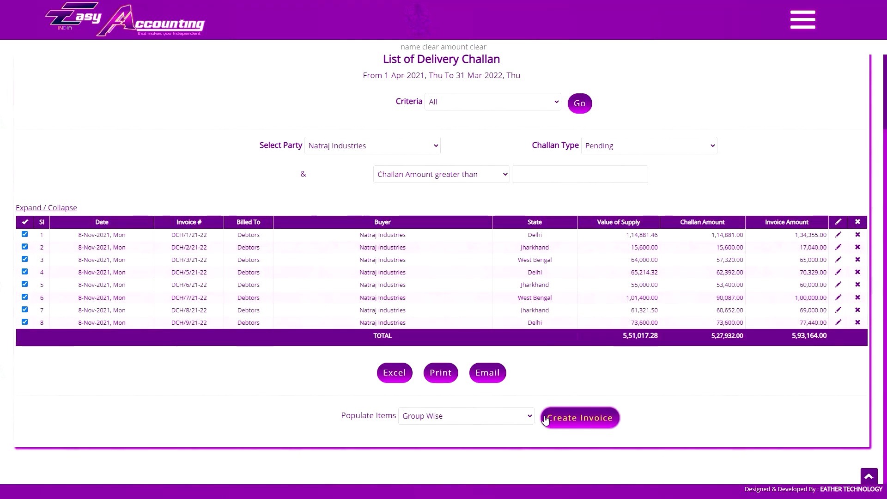
click(451, 418)
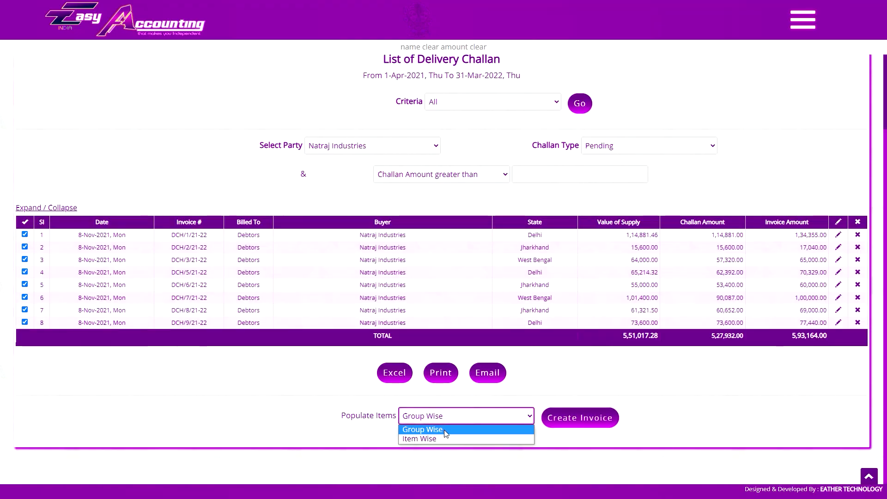
click(438, 432)
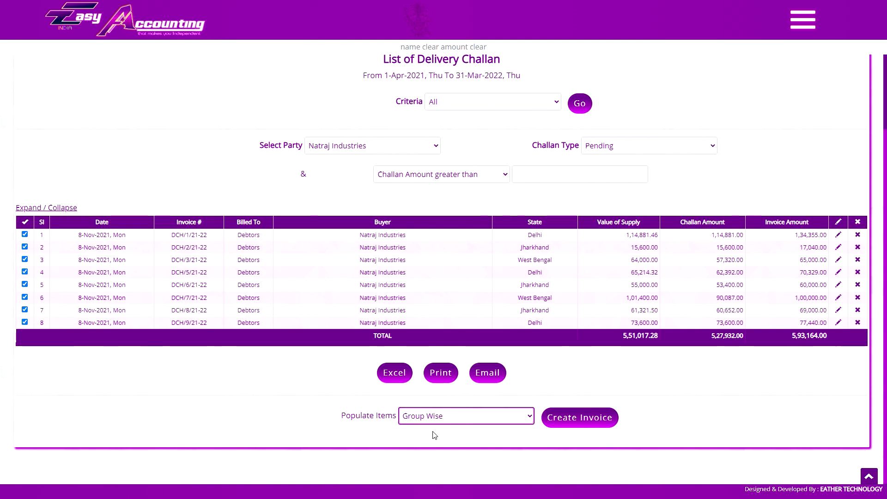
click(585, 418)
key(Return)
scroll(471, 254, down, 10)
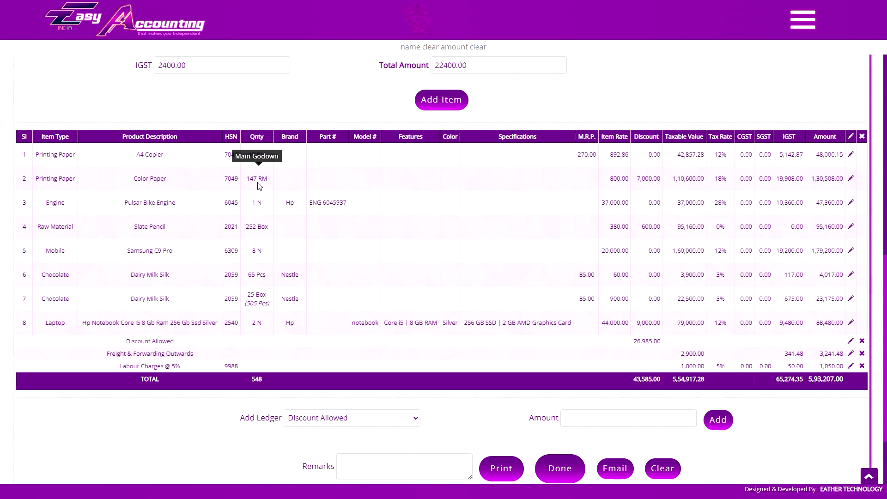
Step: Set the invoice's Site Location to Ranchi, and check the item taxes and the challan details in the invoice header
scroll(240, 186, up, 10)
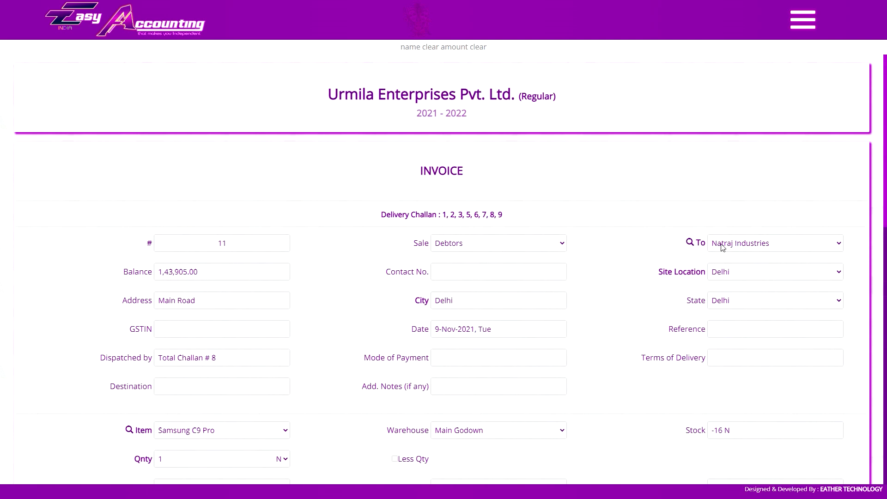
click(744, 270)
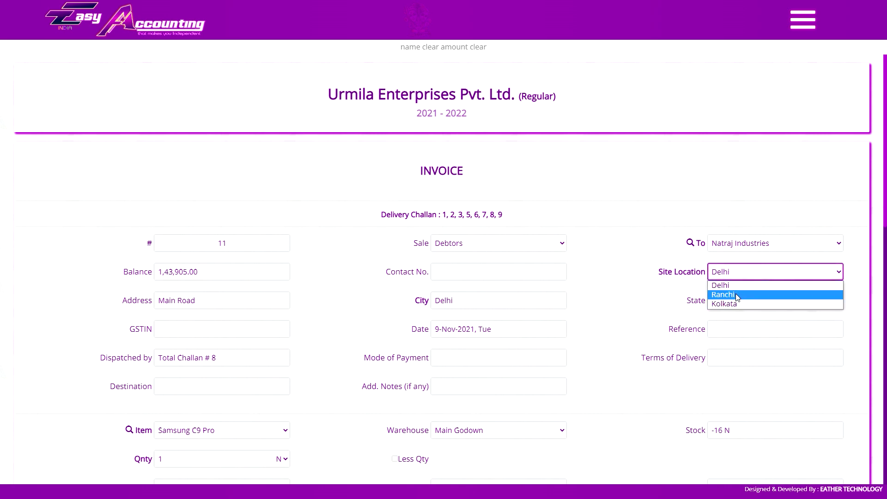
click(737, 302)
click(741, 272)
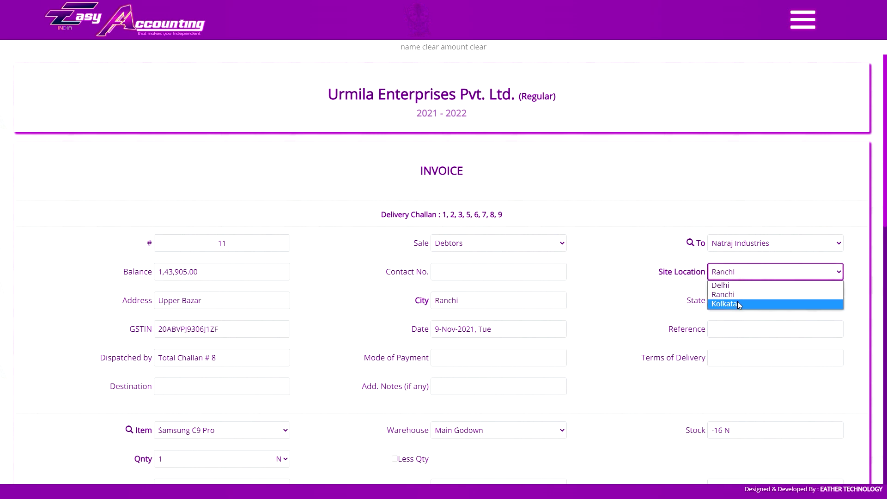
click(737, 303)
click(740, 272)
scroll(763, 319, down, 10)
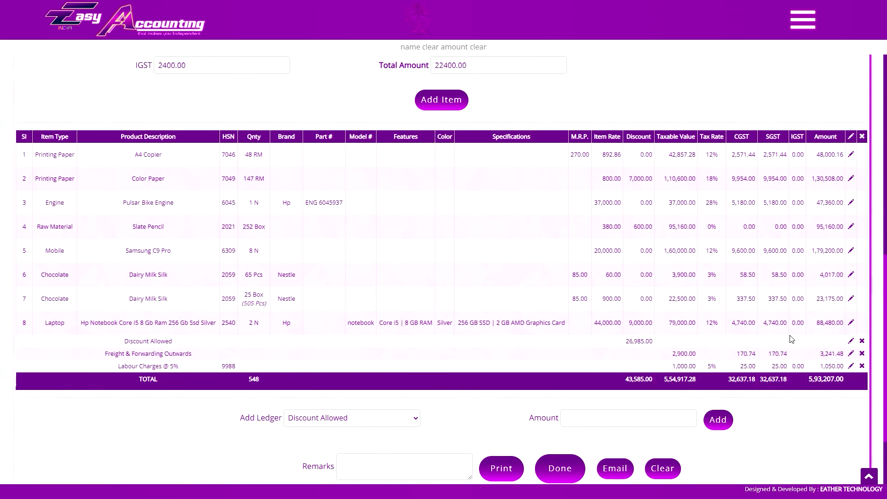
scroll(724, 270, up, 10)
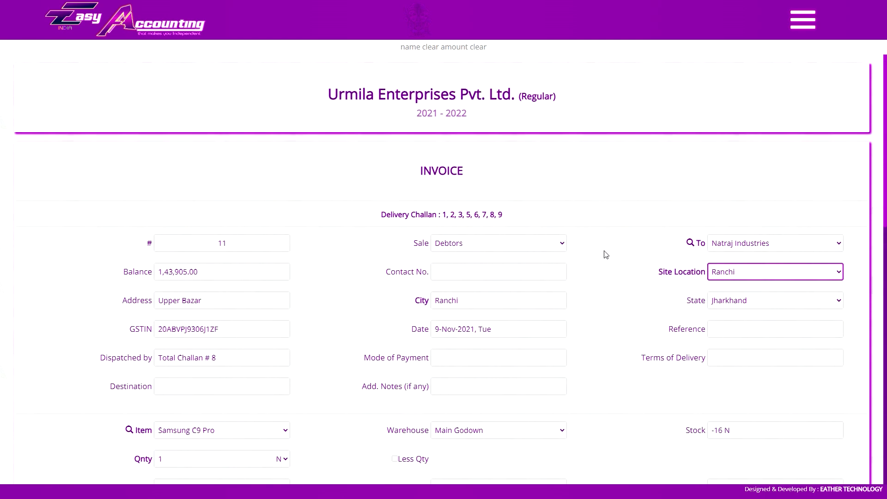
click(364, 196)
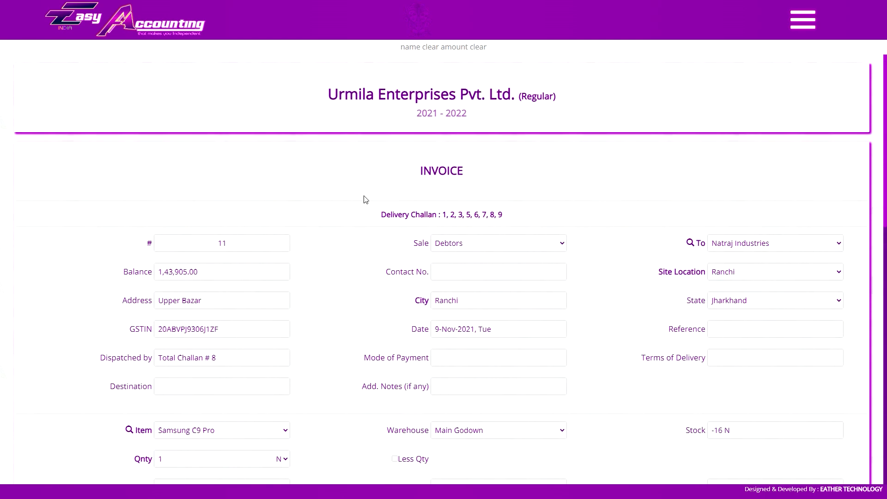
key(Tab)
click(289, 280)
key(Tab)
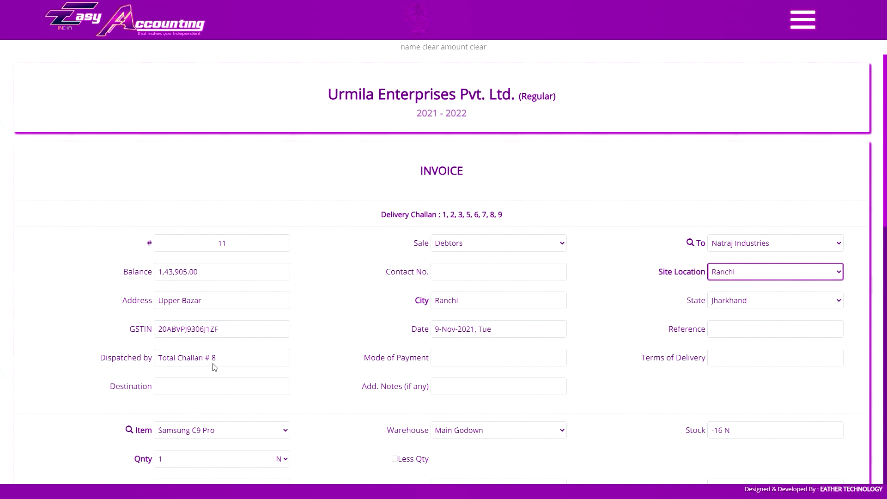
Step: Try setting the 65 Pcs Dairy Milk Silk item's rate without tax to 80 and its discount to 10%
scroll(444, 231, down, 8)
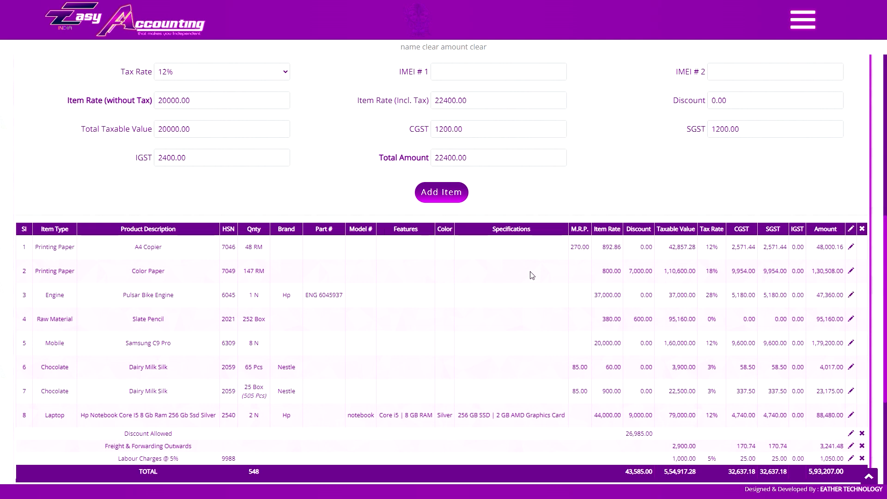
click(851, 367)
text(80)
key(Tab)
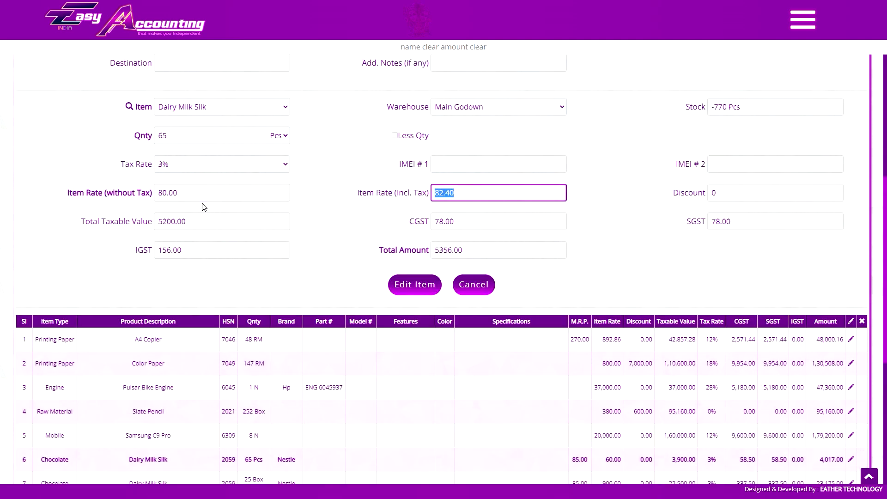
key(Tab)
text(10%)
key(Tab)
click(198, 118)
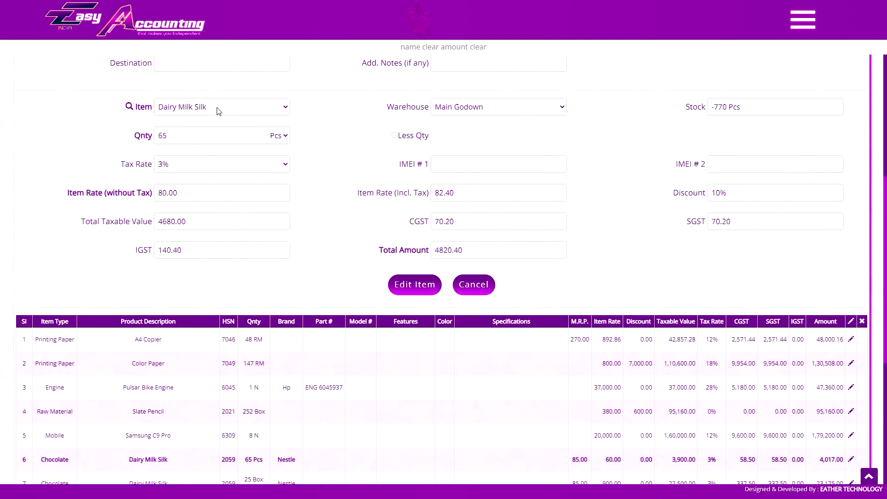
Step: Check the ledgers available to add and delete the Labour Charges @ 5% ledger from the invoice
scroll(463, 187, down, 6)
click(323, 319)
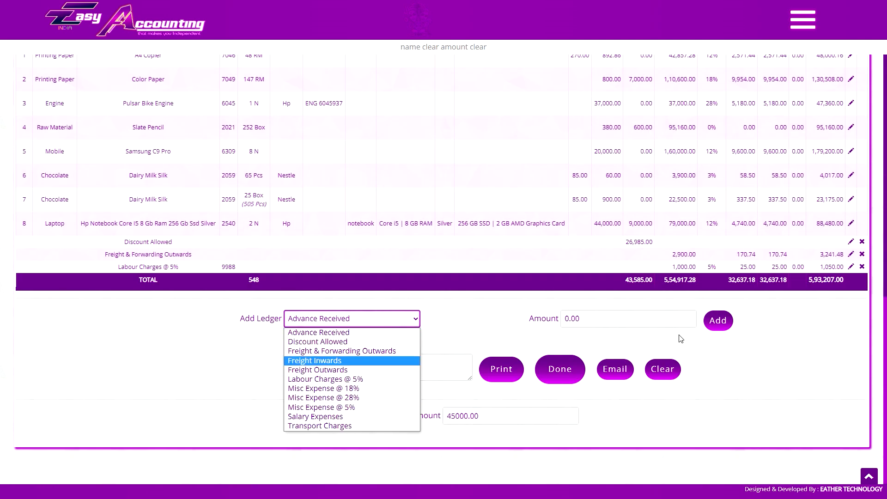
click(861, 266)
click(483, 41)
Step: Try editing the amount of the Freight & Forwarding Outwards ledger, and cancel the edit
click(851, 267)
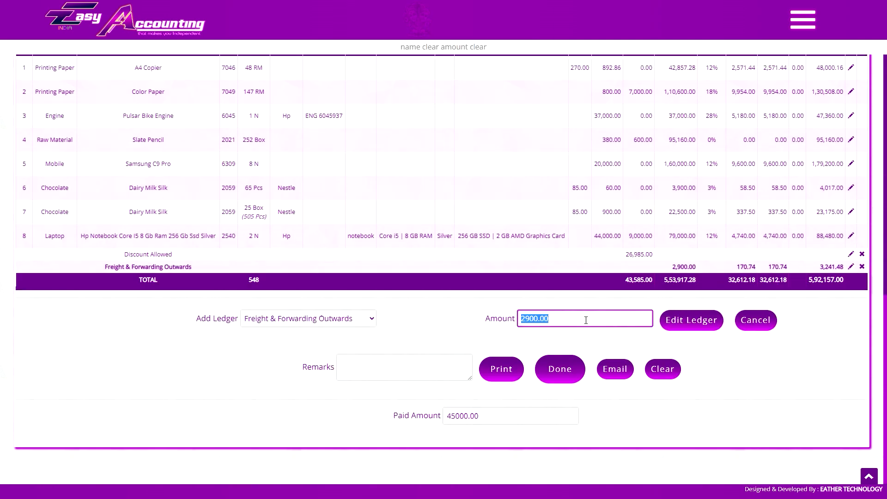
text(2000.00)
click(755, 320)
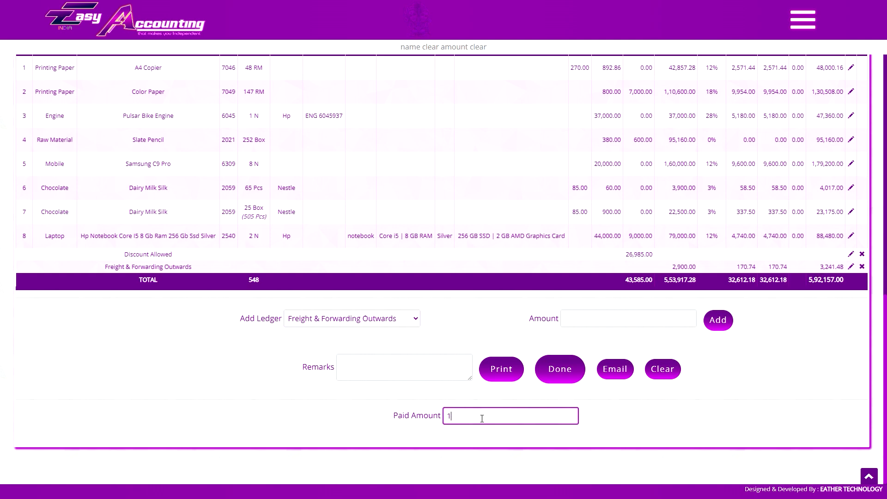
Step: Set the invoice's paid amount to 145000, look over its details and items, and save the invoice
scroll(523, 220, up, 3)
scroll(558, 239, down, 3)
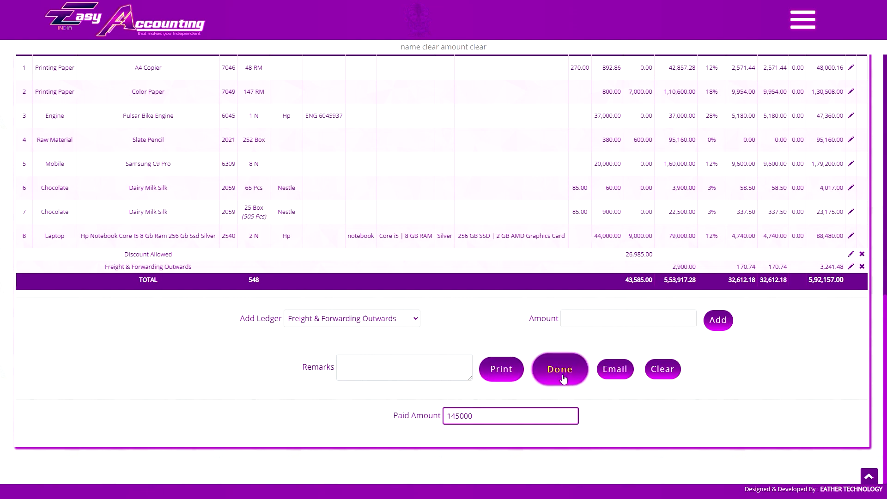
scroll(562, 379, up, 6)
scroll(598, 278, down, 3)
click(598, 196)
scroll(598, 285, up, 4)
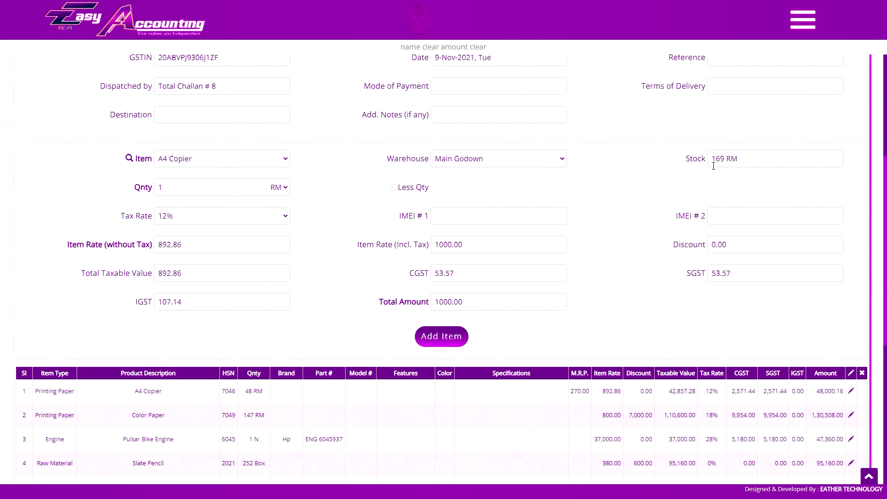
scroll(596, 194, down, 8)
click(563, 369)
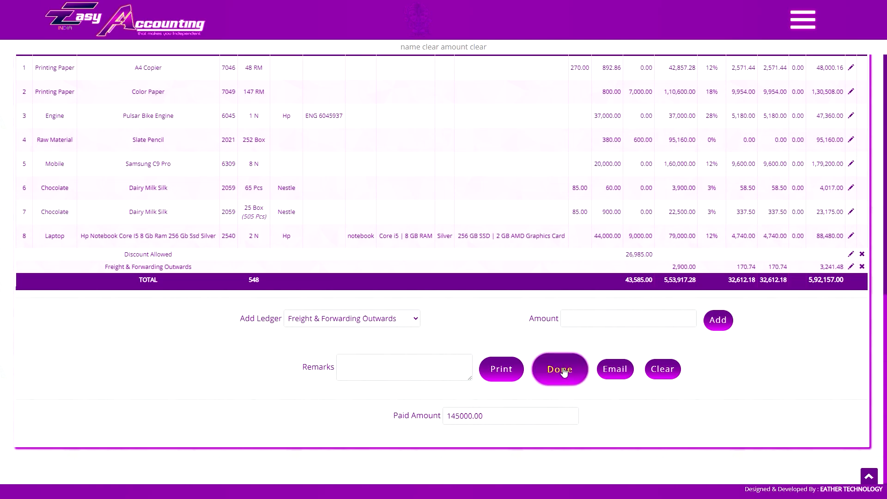
Step: Examine the item list and the A4 Copier stock on the cleared invoice form
scroll(620, 191, down, 6)
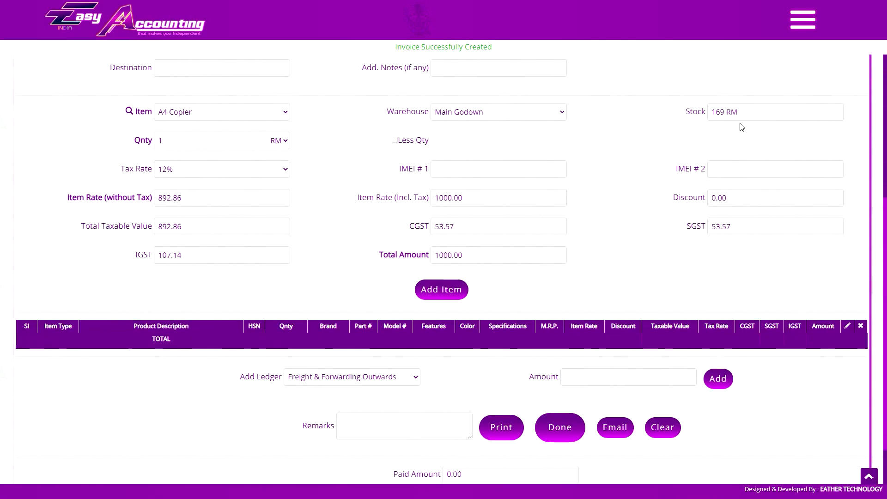
click(223, 110)
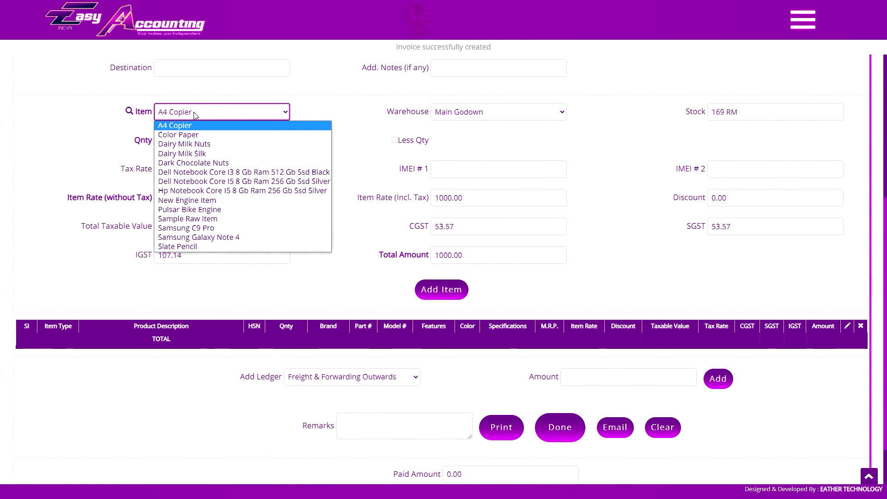
click(675, 125)
scroll(638, 166, up, 1)
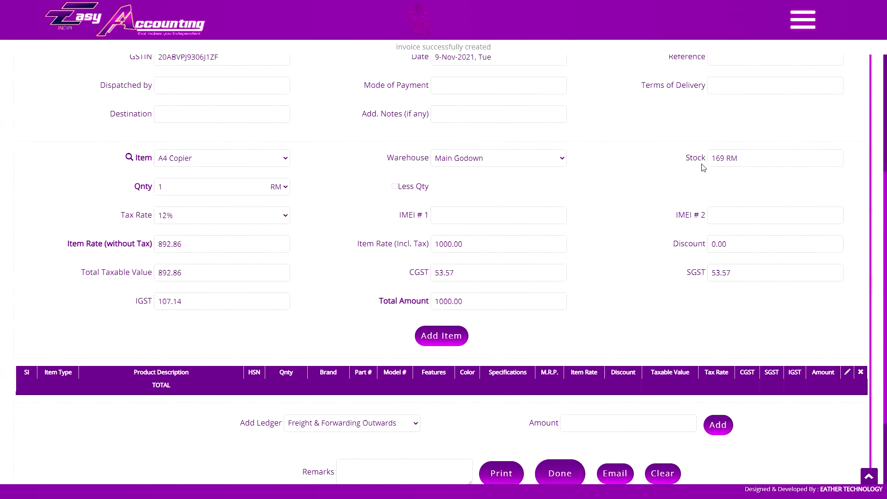
Step: Check the new Delivery Challan form and list all sales for the financial year
click(803, 19)
click(827, 337)
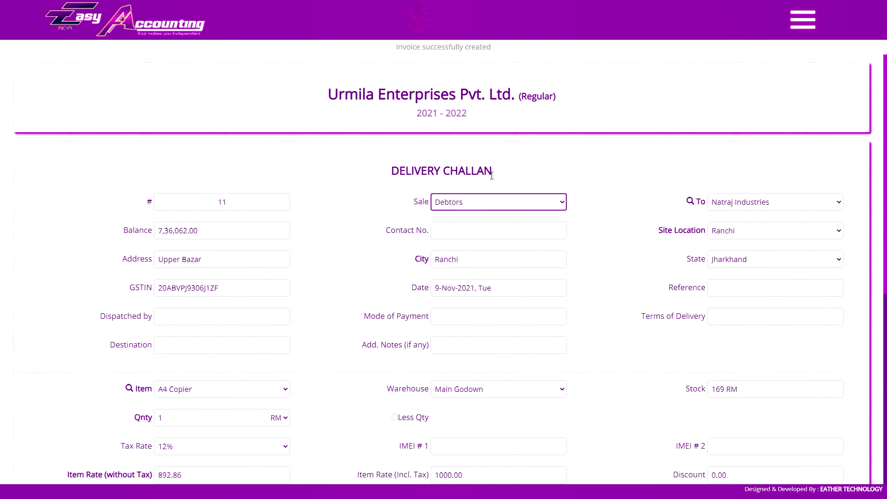
scroll(545, 225, down, 3)
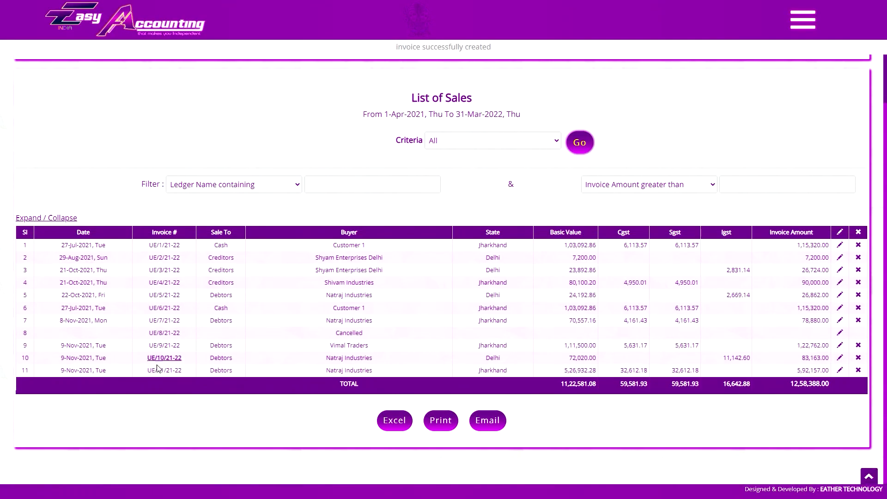
Step: View invoice UE/11/21-22 from the sales list and examine its items, paid and due amounts, and challan details
click(152, 351)
scroll(462, 252, up, 4)
scroll(495, 252, down, 7)
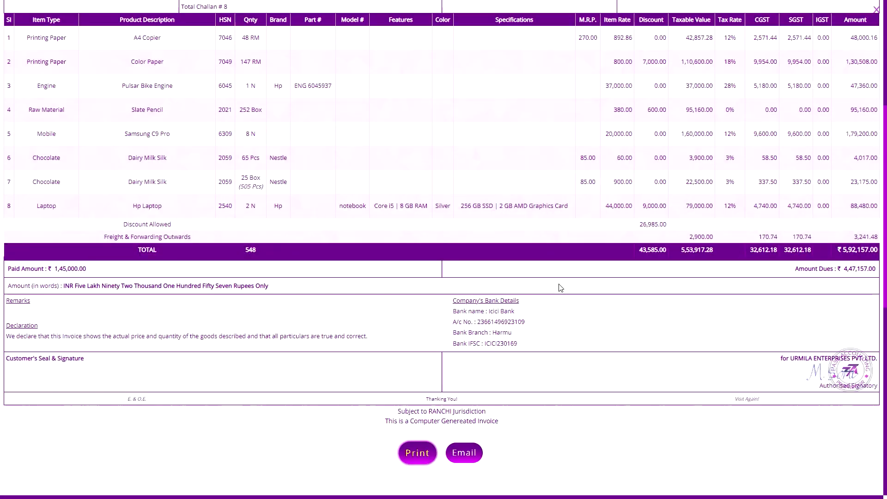
scroll(421, 349, up, 2)
scroll(423, 351, down, 2)
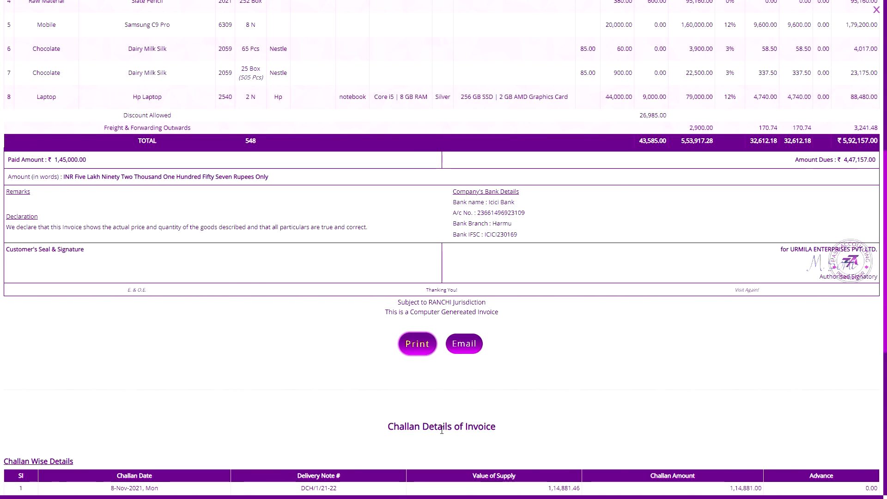
scroll(426, 439, up, 1)
scroll(431, 435, down, 5)
scroll(464, 391, down, 4)
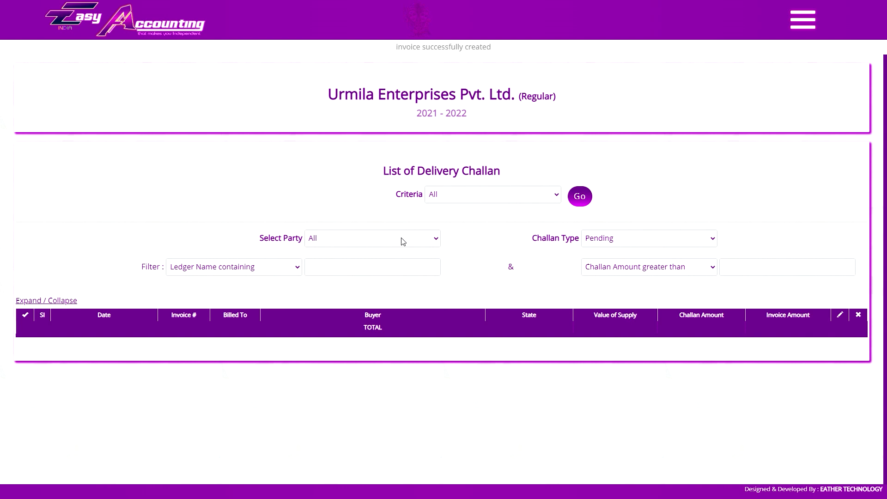
Step: Go from the delivery challan list to the Easy Accounting home page
click(803, 19)
click(559, 157)
click(607, 244)
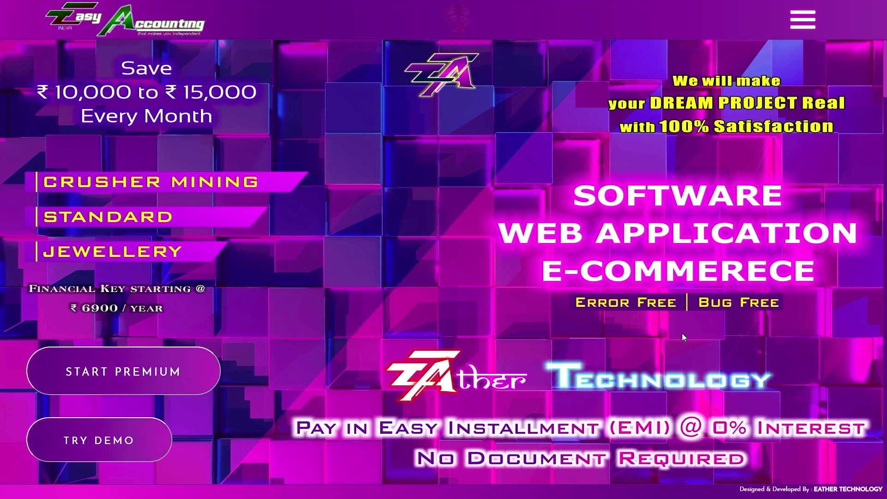
Step: Open the Payment & EMI Info page and examine the payment details and EMI plans for application projects
click(803, 20)
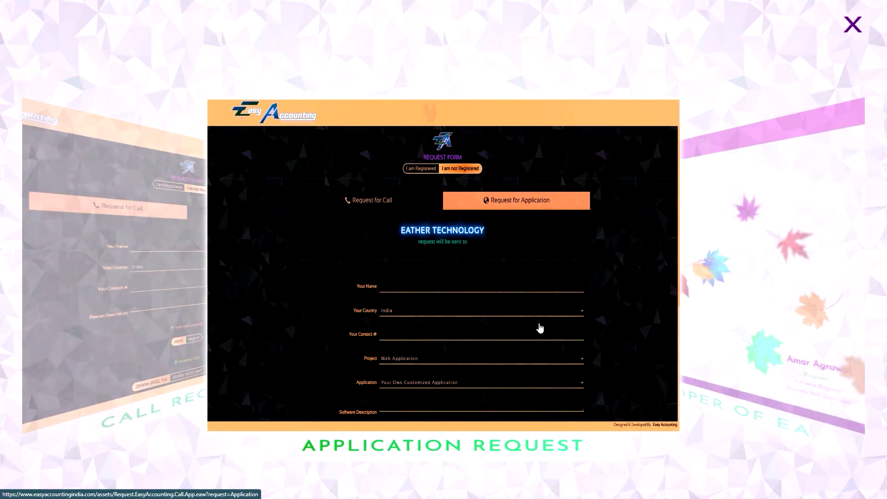
click(861, 280)
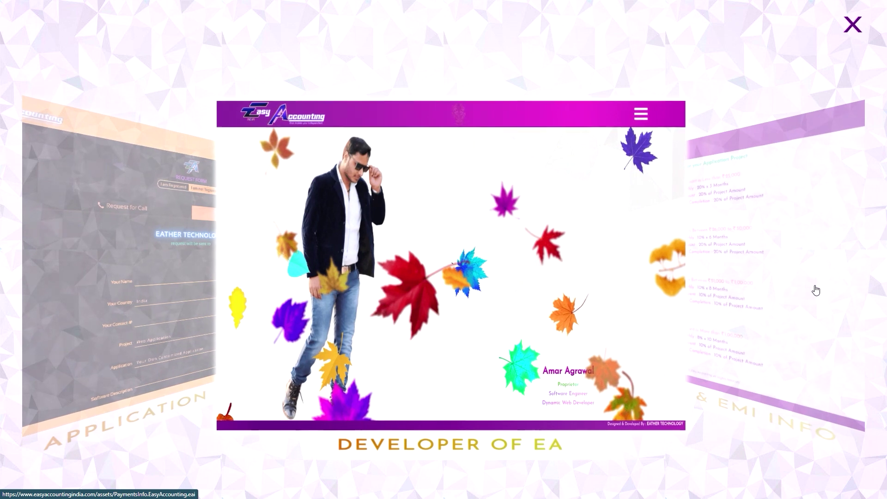
click(812, 292)
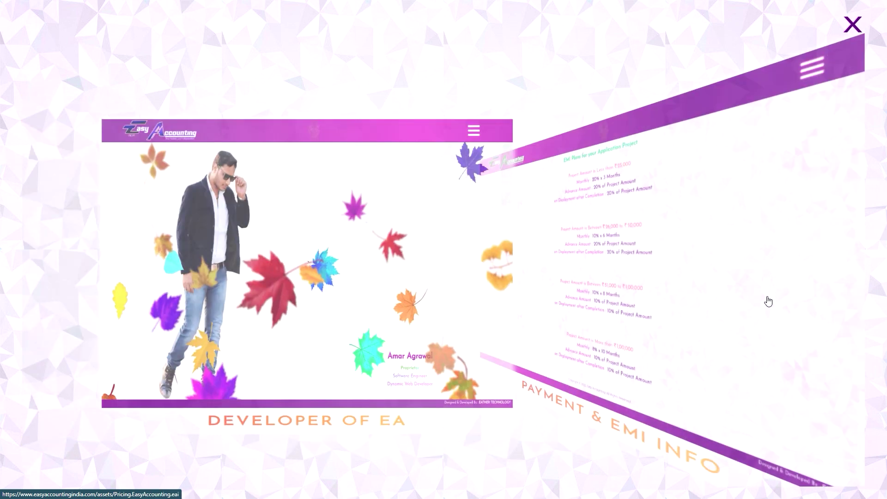
click(486, 317)
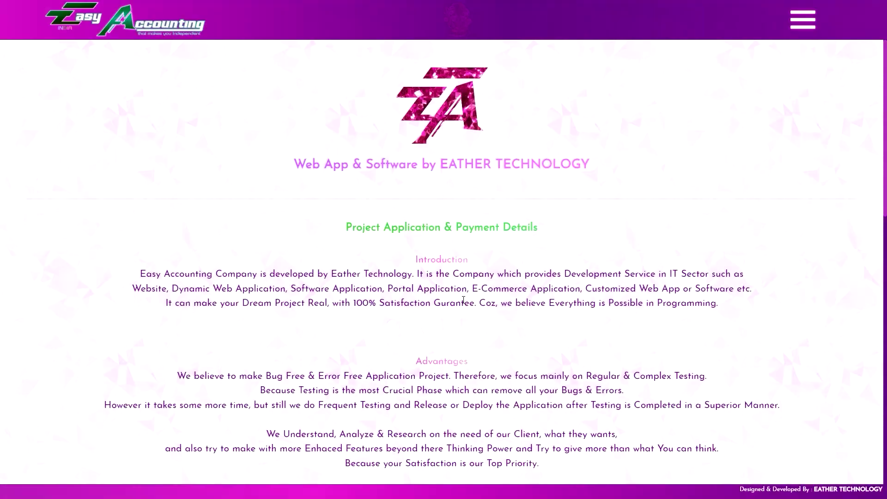
scroll(464, 306, down, 3)
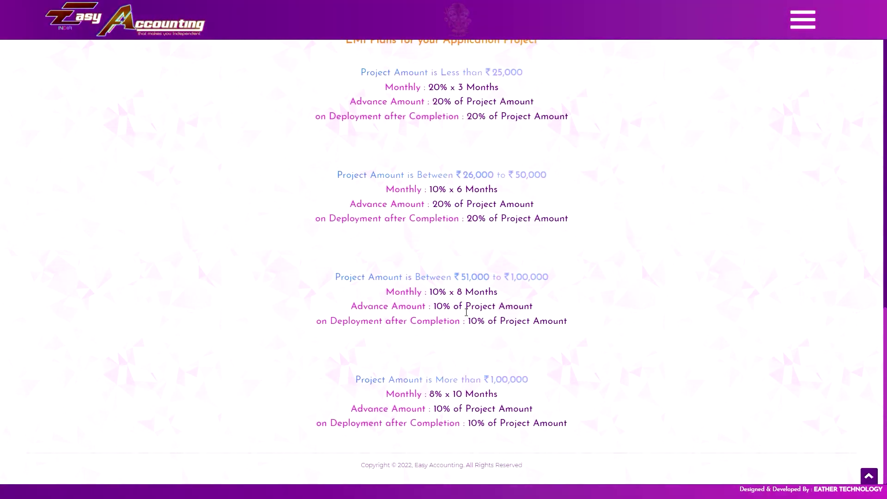